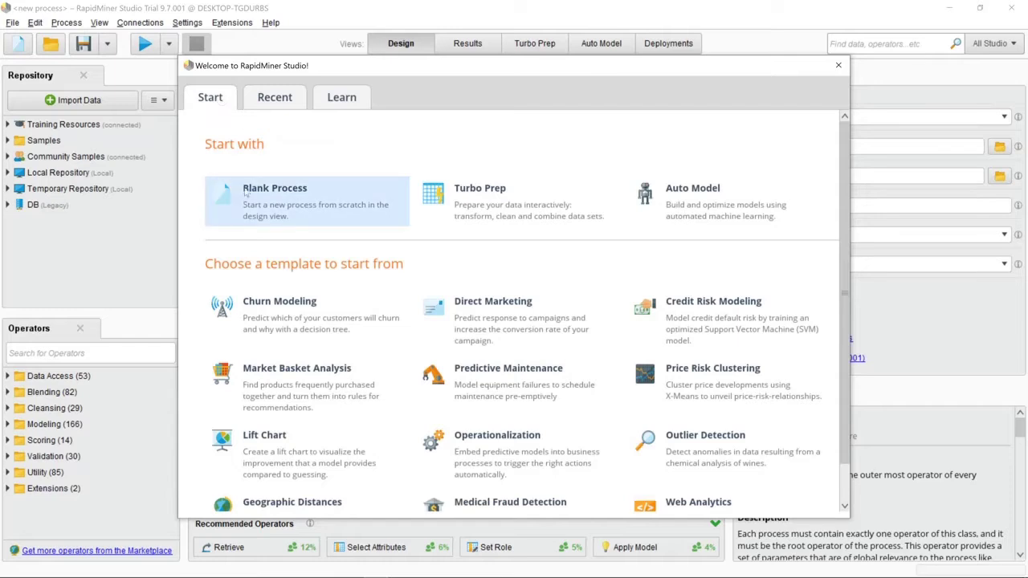
- Start a new blank process and add the Search Twitter operator to the process canvas
click(235, 193)
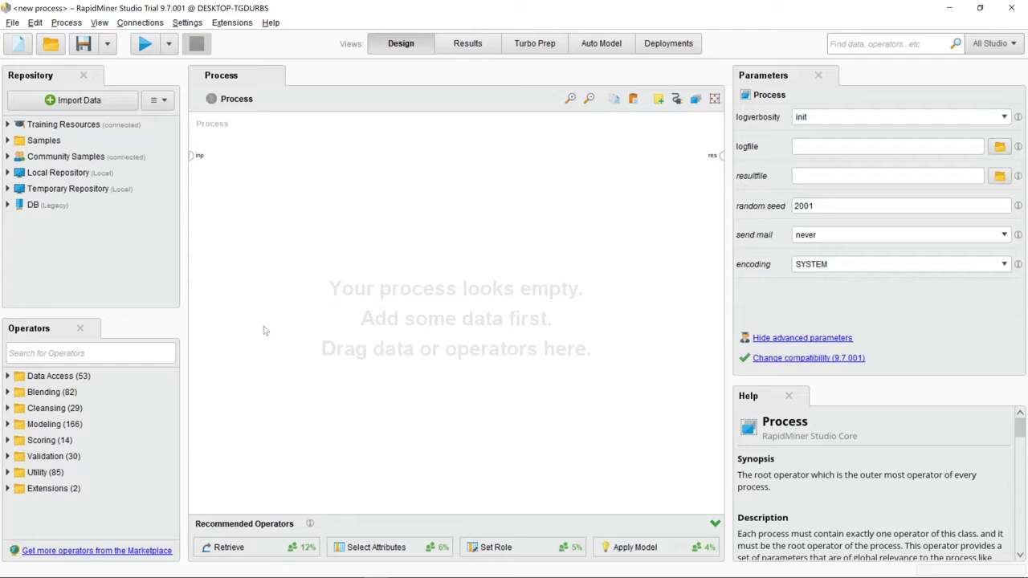
click(89, 352)
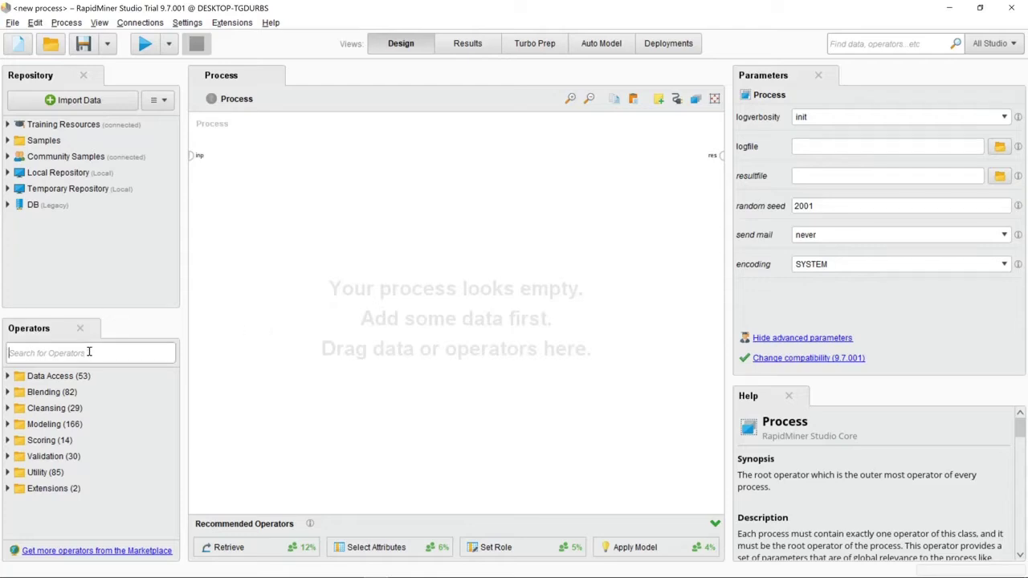
text(sea)
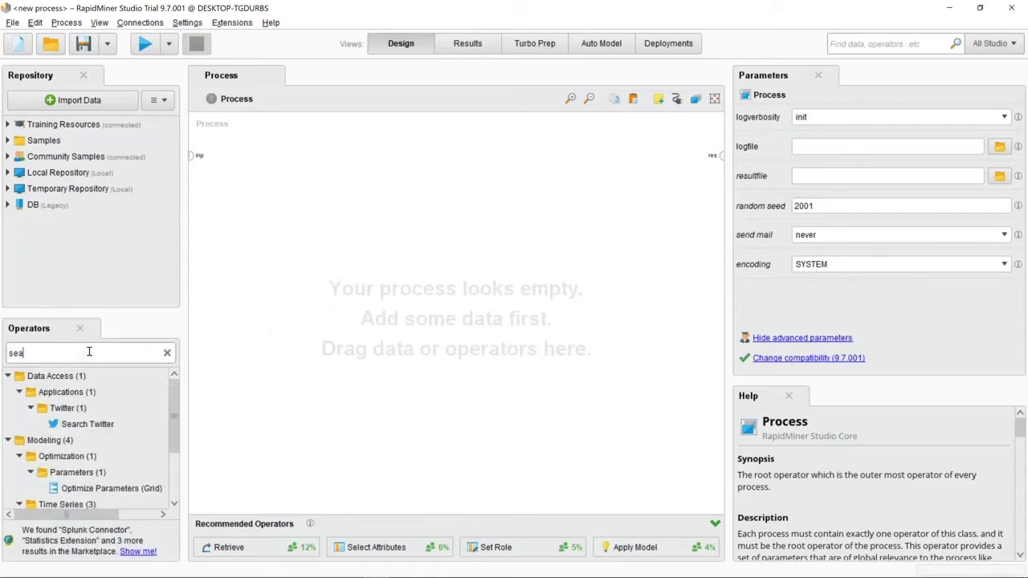
drag(87, 424, 271, 204)
click(278, 204)
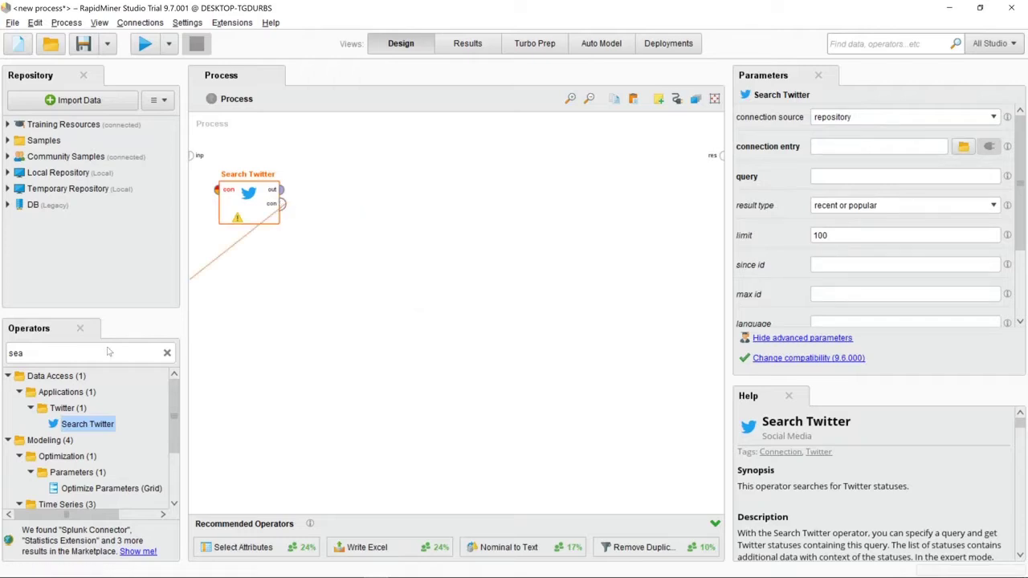
- Add a single Remove Duplicates operator and place it beside Search Twitter, deleting the extra copy
click(167, 353)
click(137, 353)
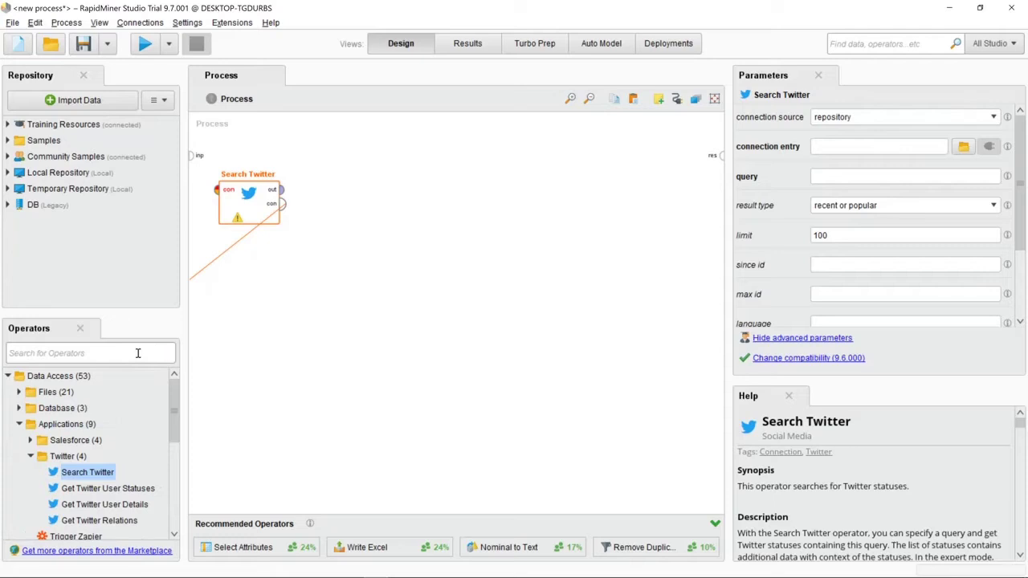
text(re)
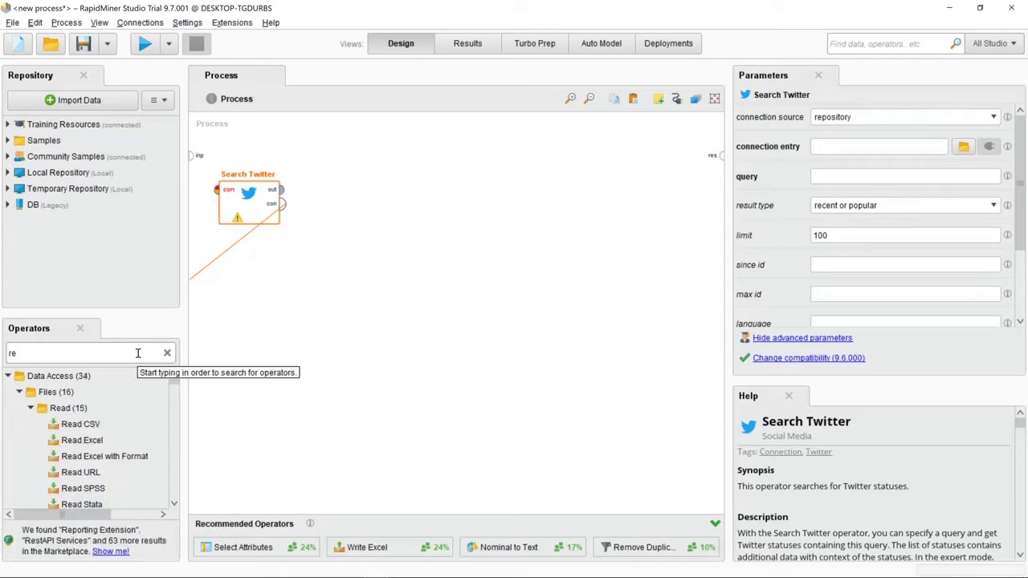
text(move)
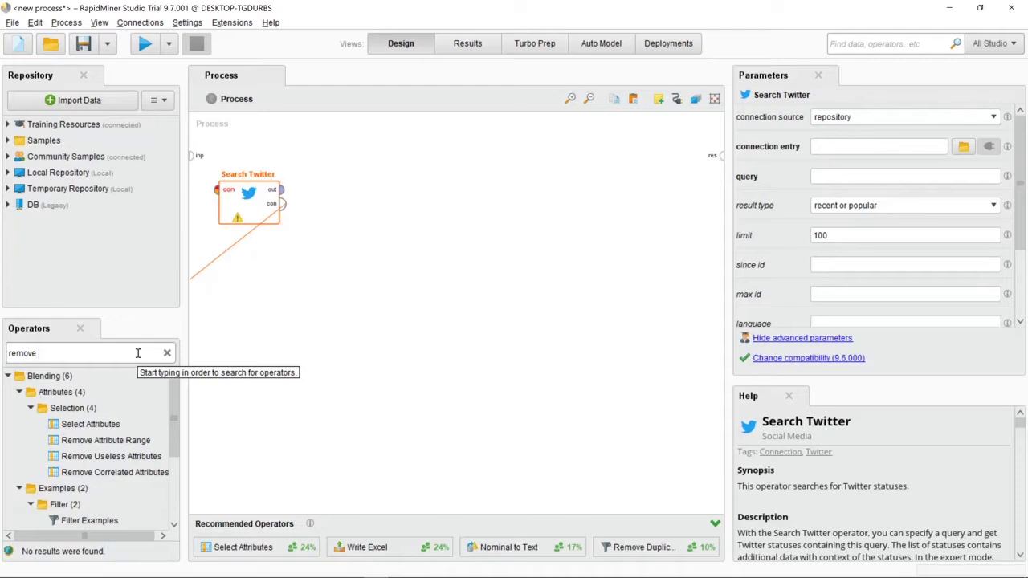
text( d)
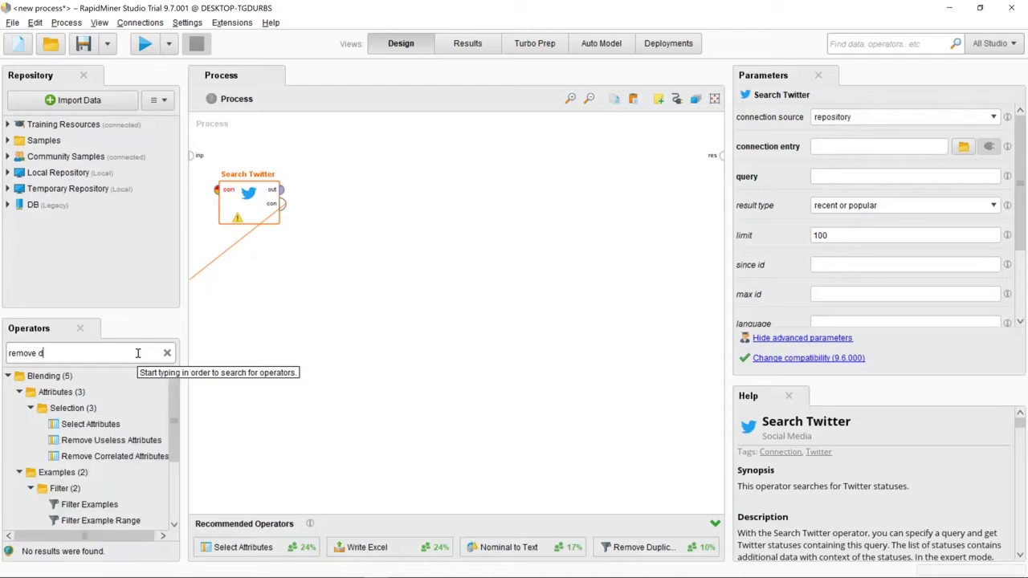
text(up)
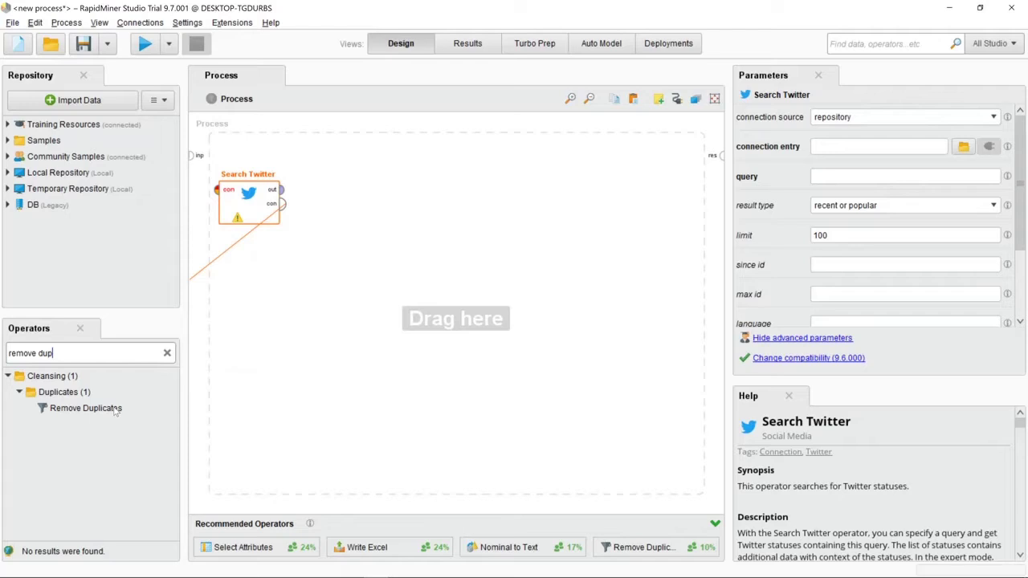
click(273, 192)
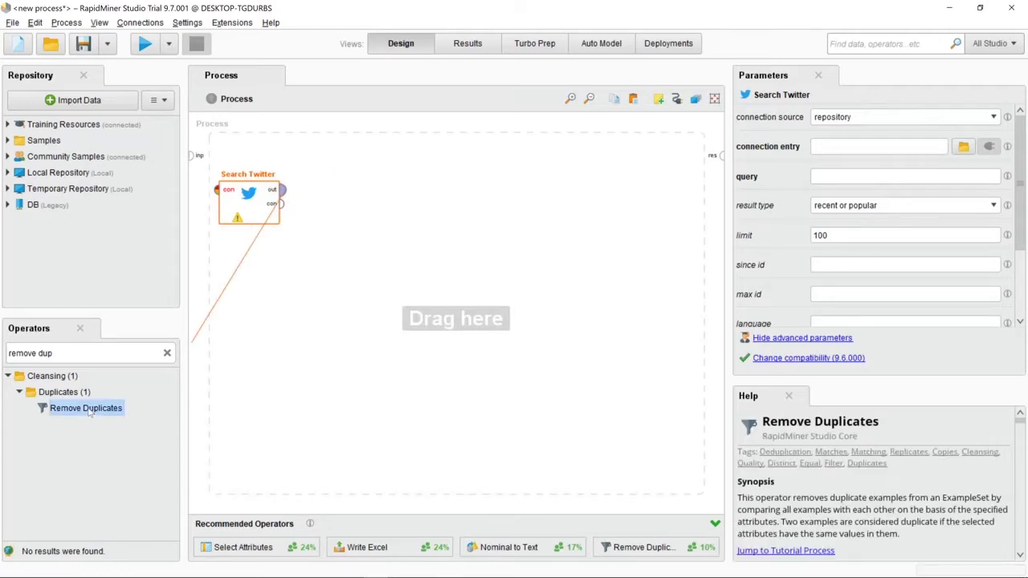
drag(86, 407, 372, 197)
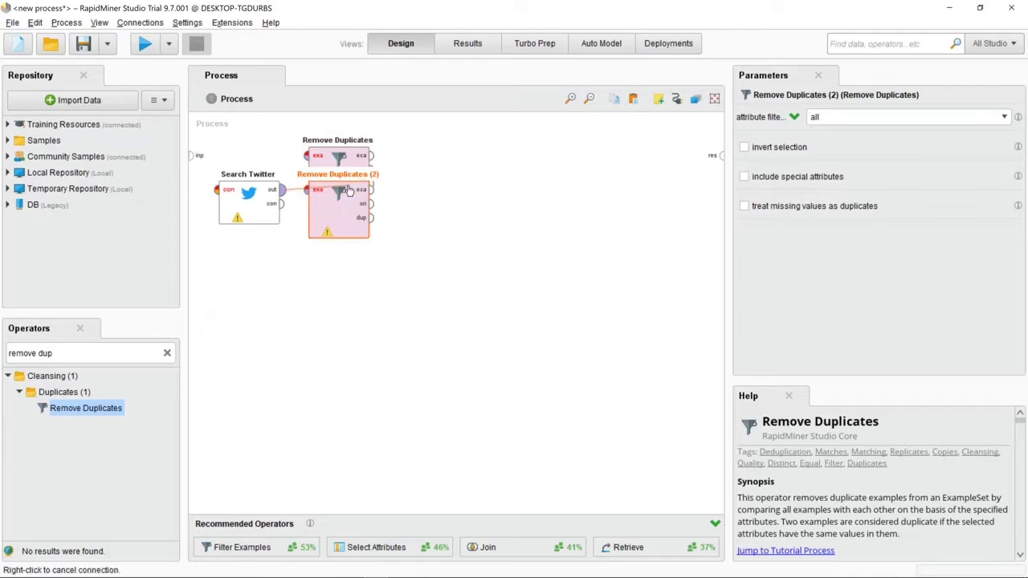
key(Delete)
drag(342, 152, 381, 178)
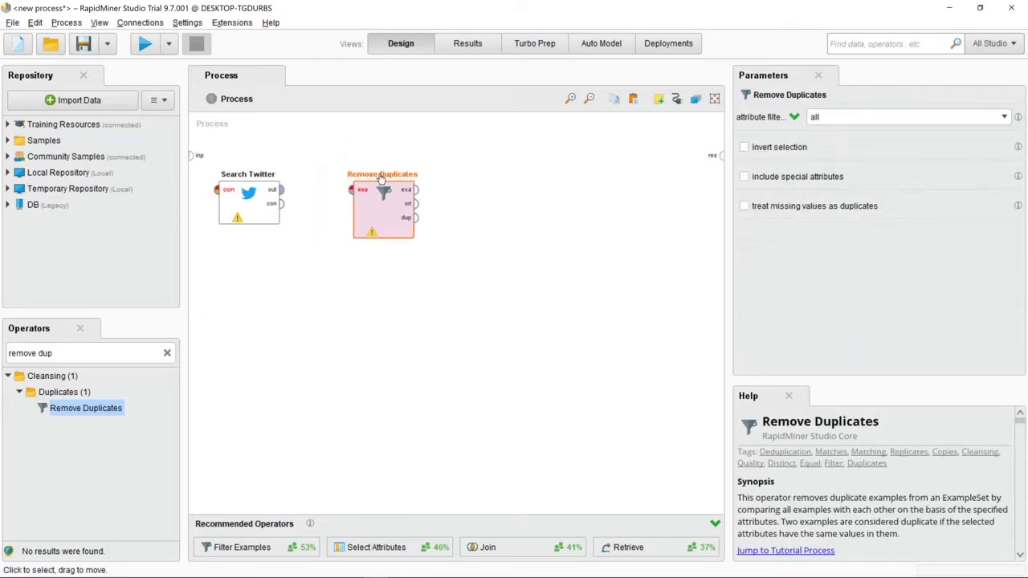
- Find the Select Attributes operator and place it in the process after Remove Duplicates
click(168, 353)
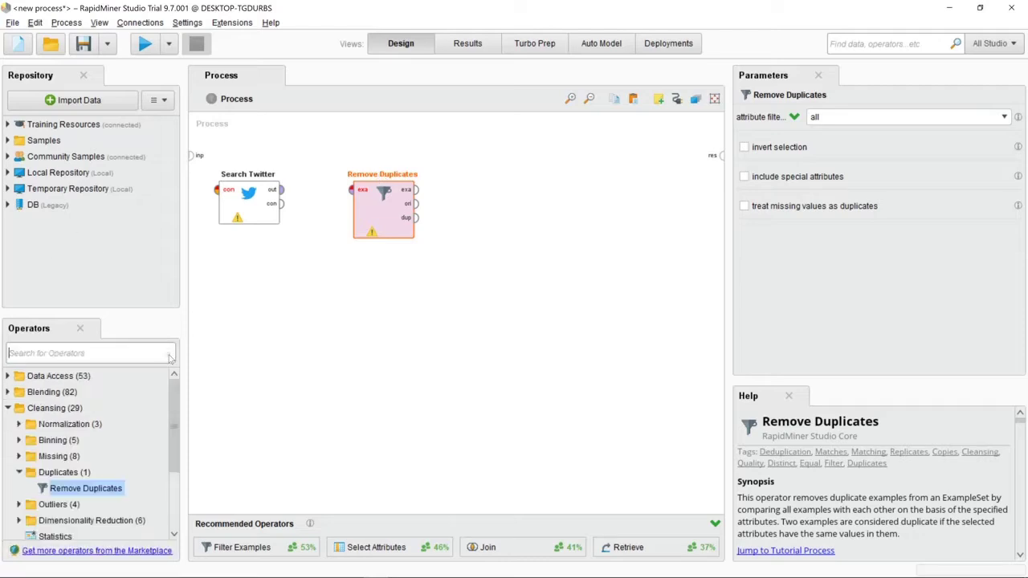
text(select)
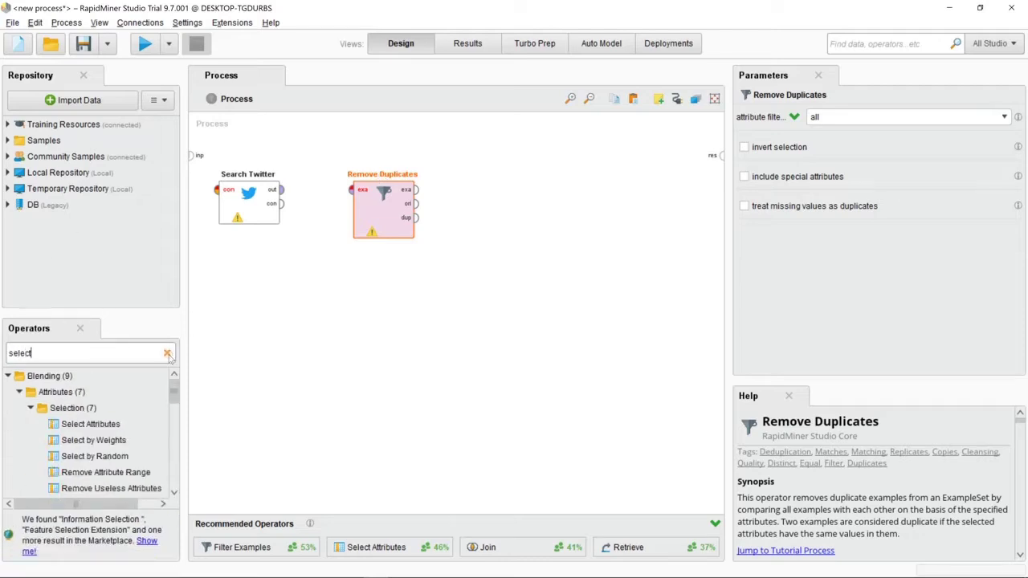
text( atr)
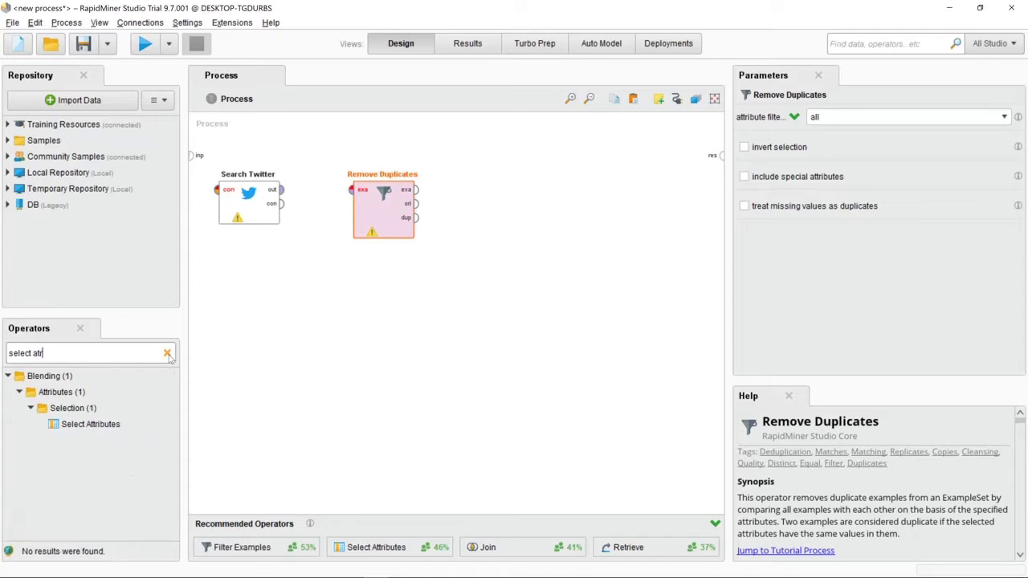
drag(86, 424, 501, 176)
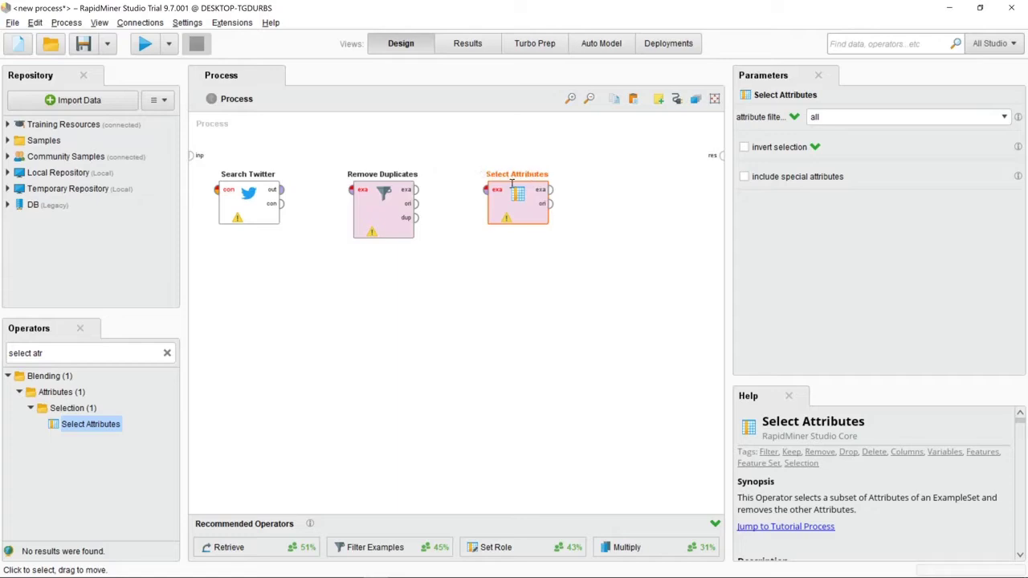
key(ctrl+z)
key(ctrl+y)
- Find the Replace Missing Values operator and place it in a second row beneath the existing operators
click(168, 353)
text(replace)
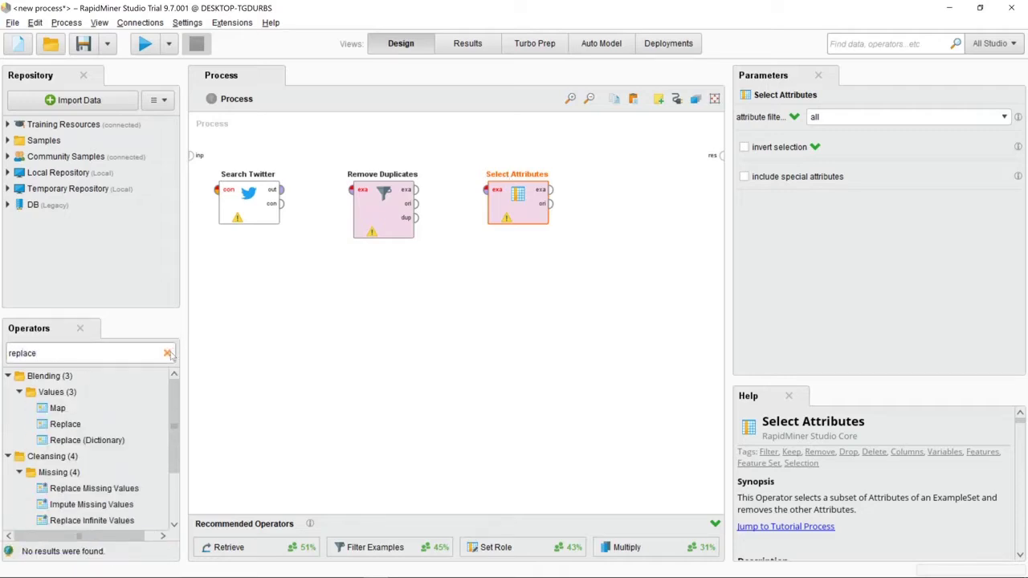
drag(89, 535, 351, 299)
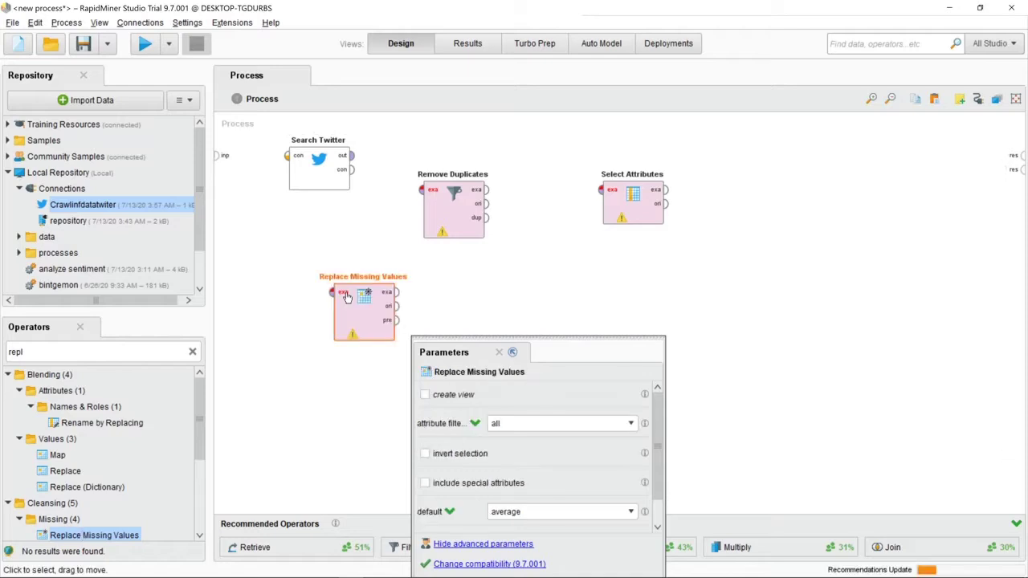
- Find the Subprocess operator and place it next to Replace Missing Values
click(192, 352)
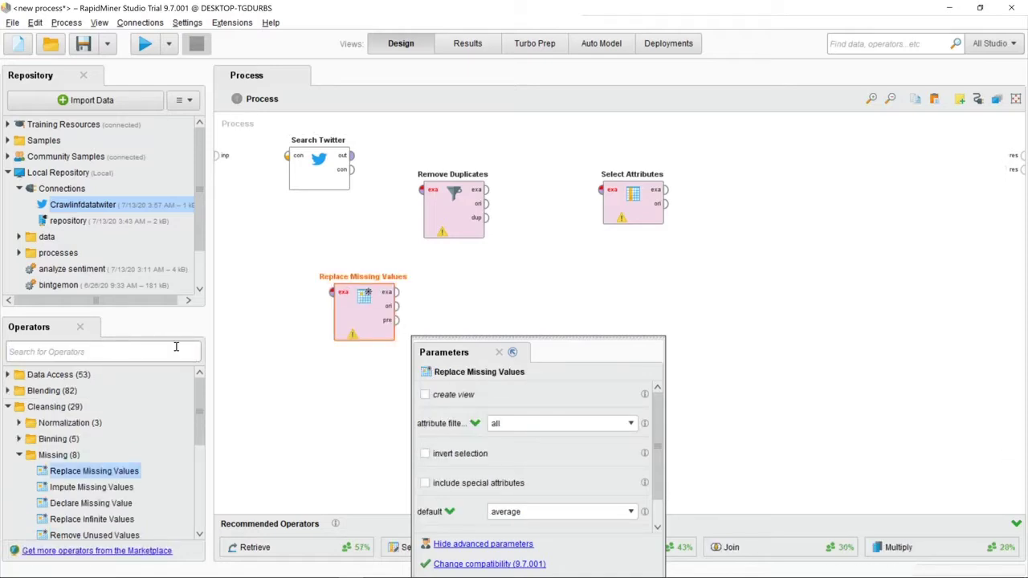
text(sub pr)
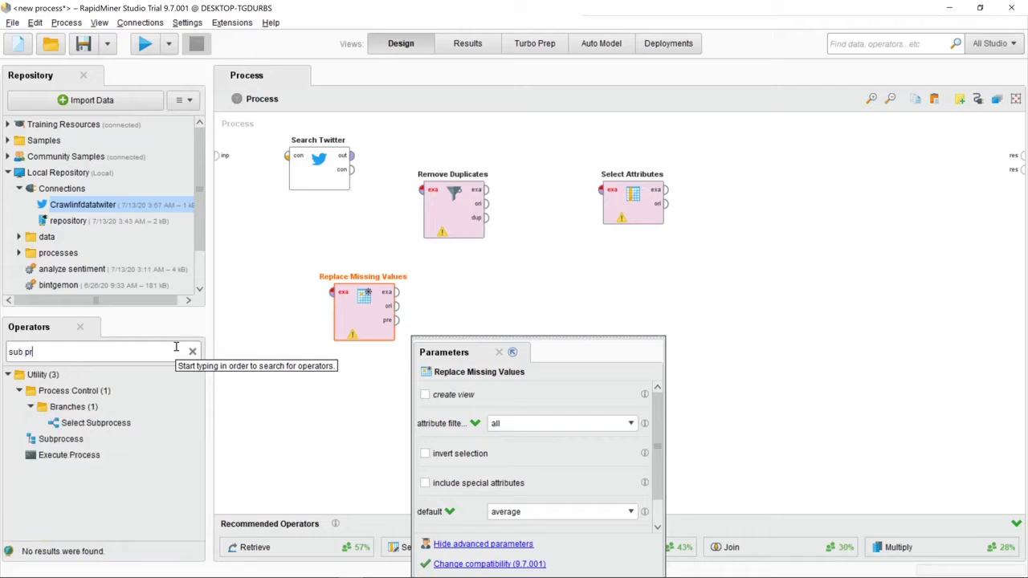
click(70, 441)
drag(71, 441, 492, 312)
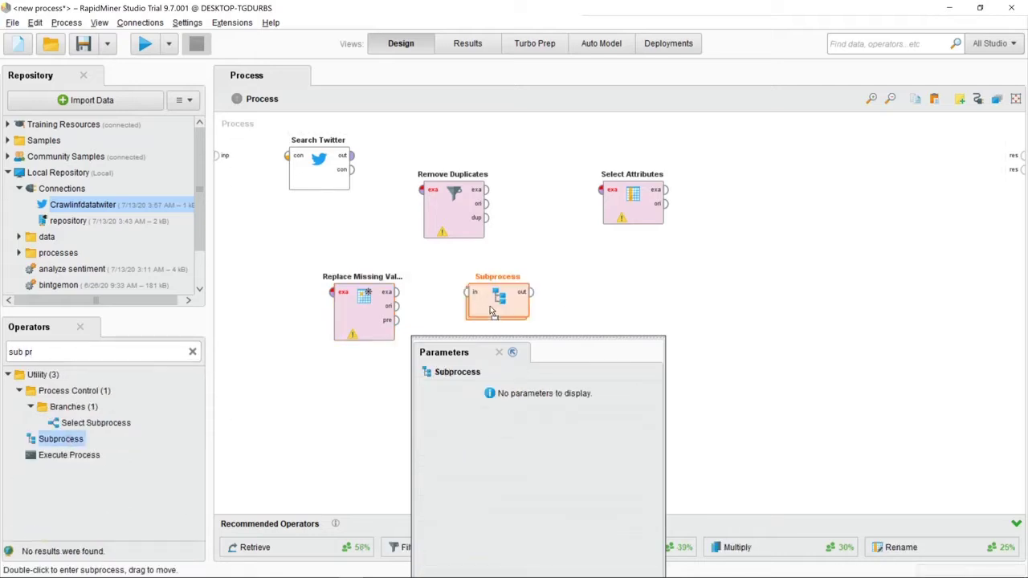
- Find the Rosette Text Analytics operator Analyze Sentiment and place it next to Subprocess
click(192, 352)
text(a)
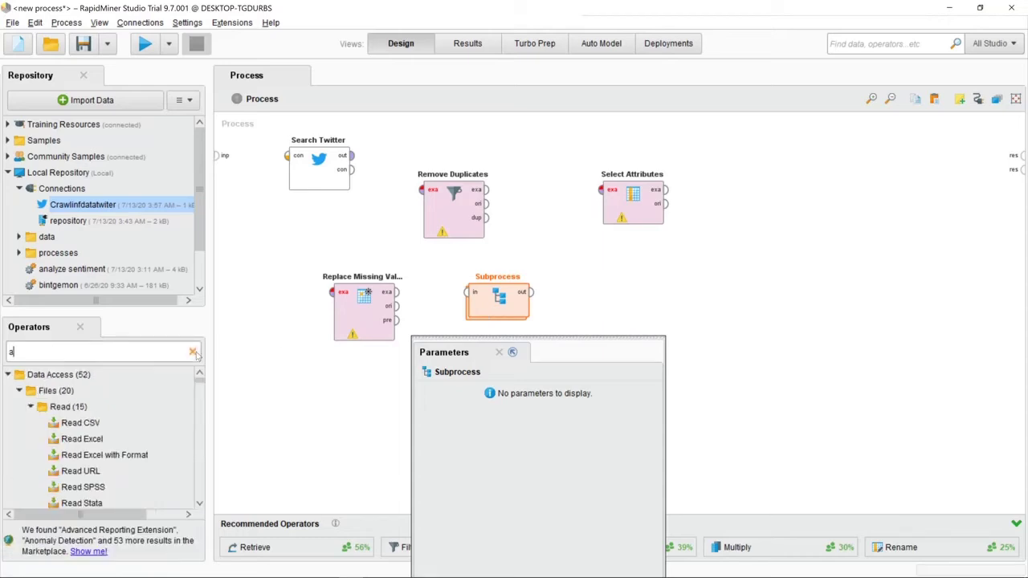
text(na)
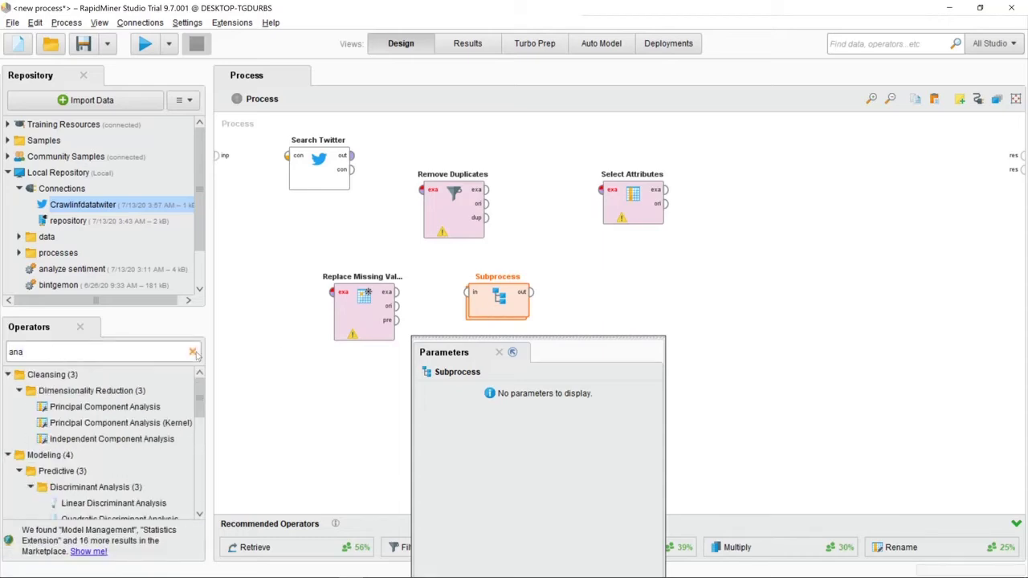
click(191, 351)
text(sent)
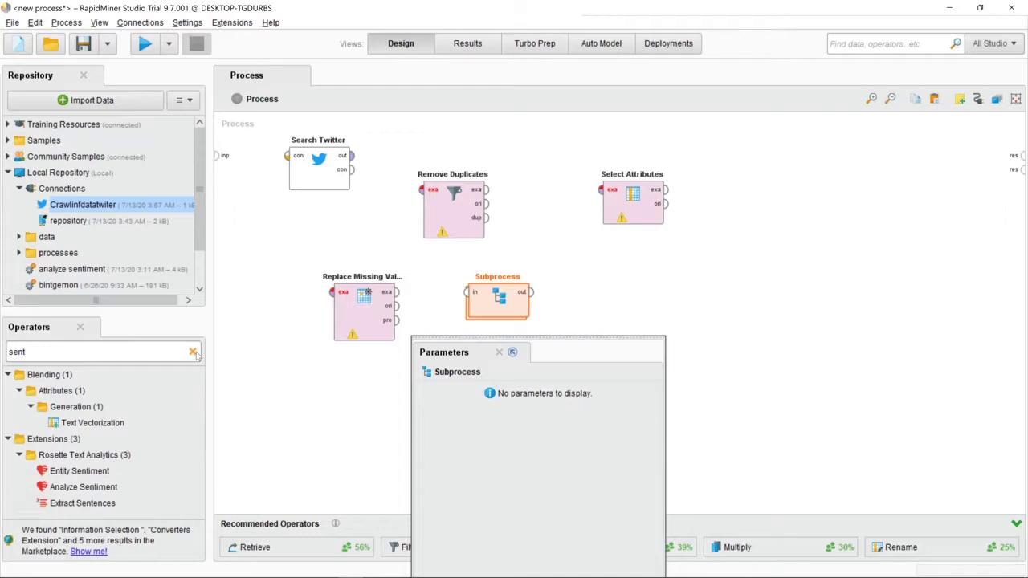
drag(83, 487, 620, 299)
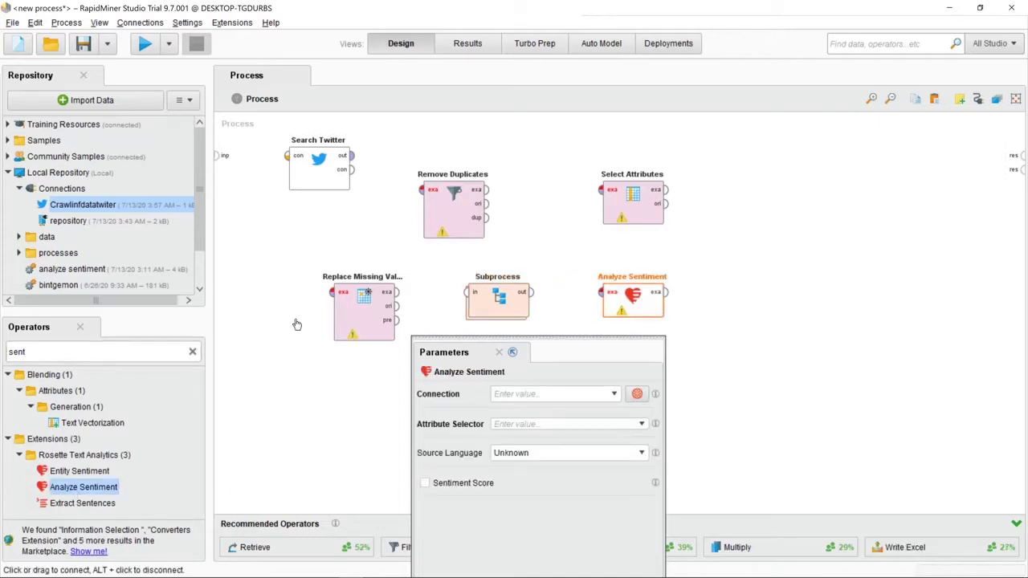
- Find the Write Excel operator and place it in the process beyond Analyze Sentiment
click(192, 352)
text(wre)
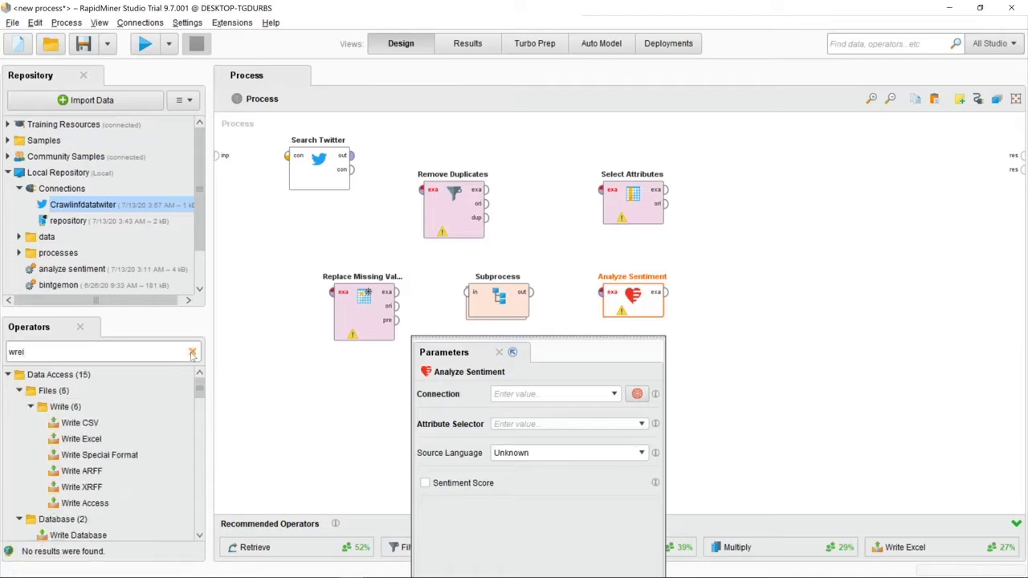
key(BackSpace)
text(it)
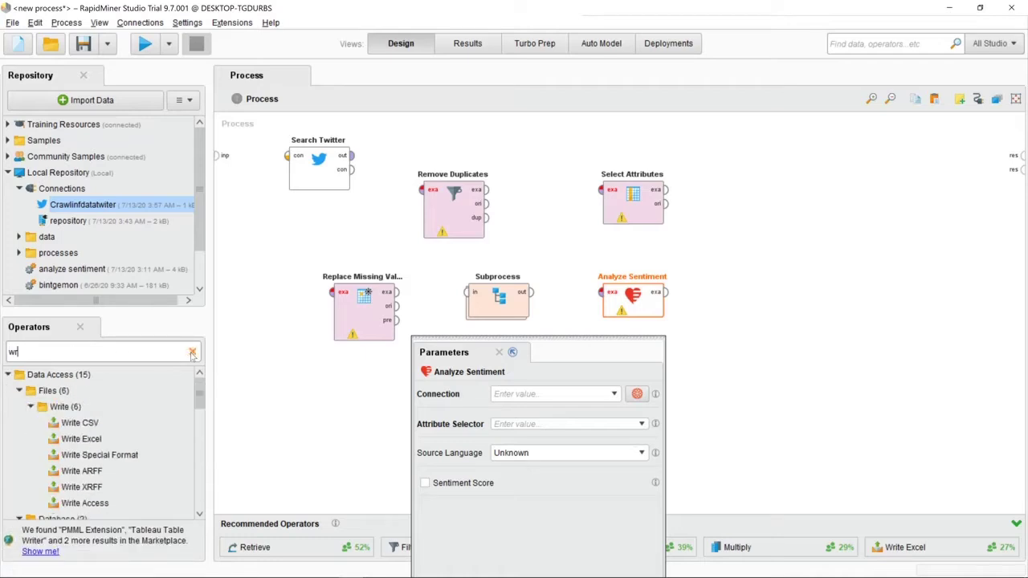
text(e)
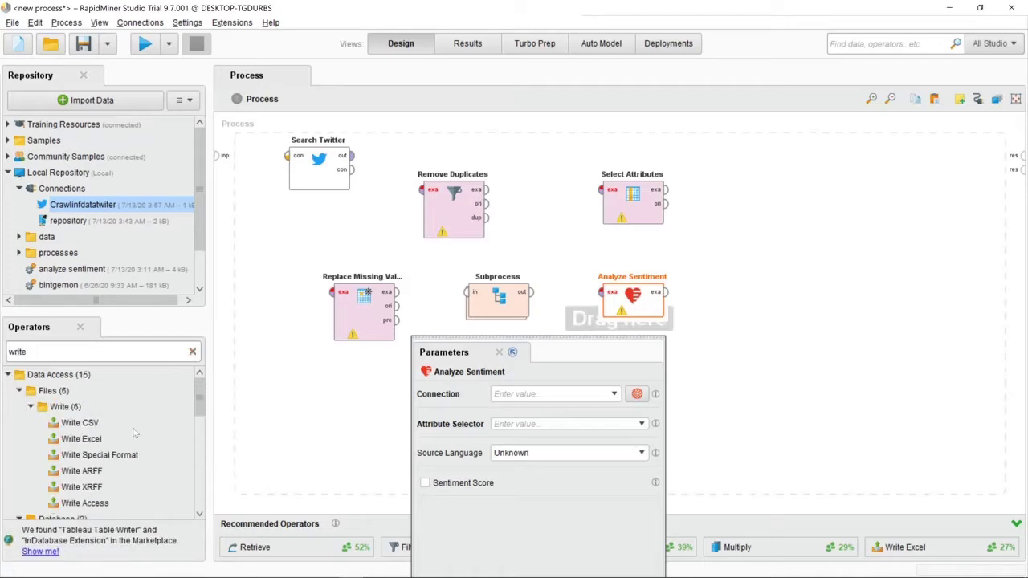
drag(88, 439, 785, 247)
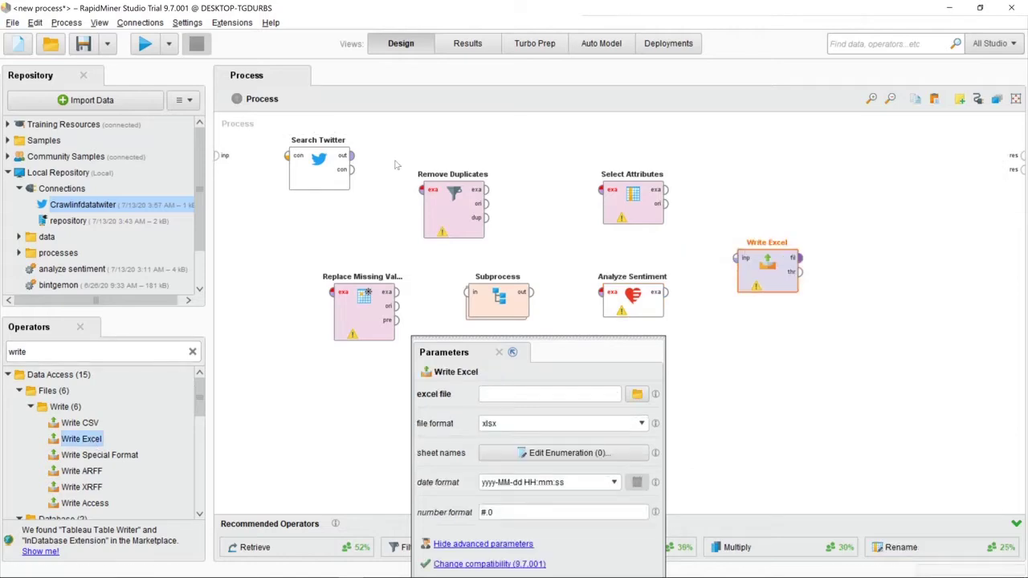
- Connect Search Twitter's out port to Remove Duplicates, and the example output of Remove Duplicates to Select Attributes
click(353, 156)
click(420, 191)
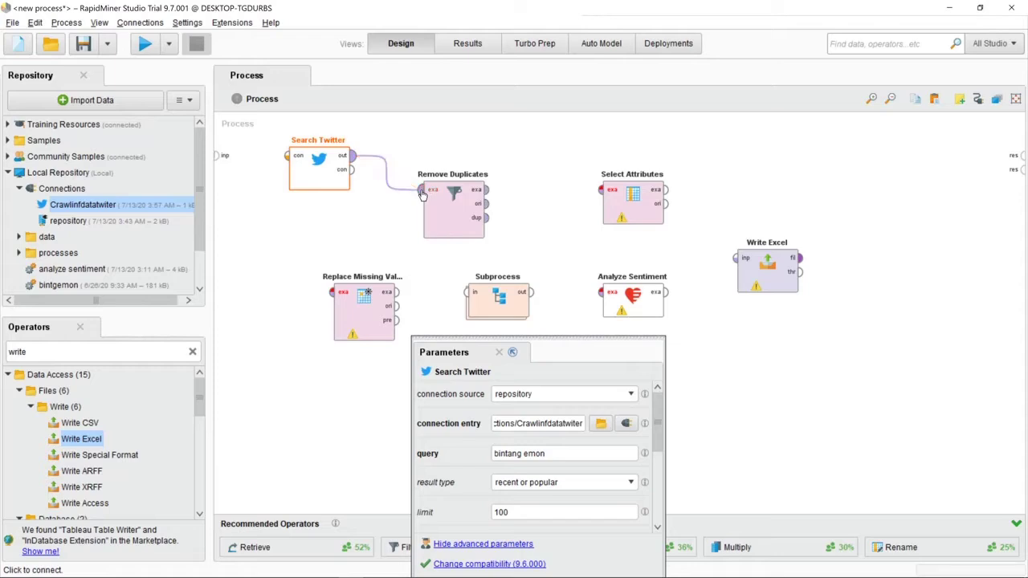
click(486, 190)
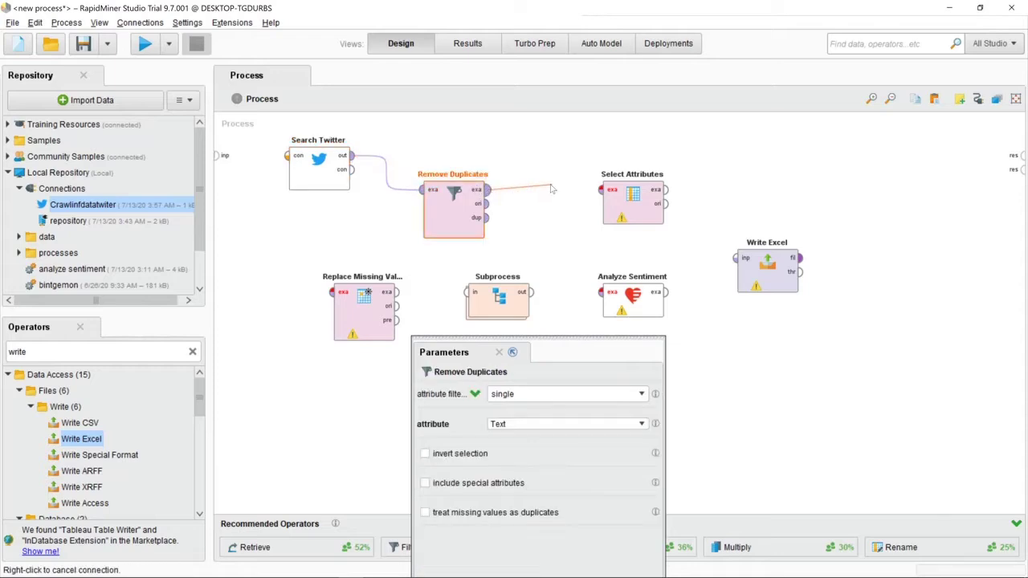
click(601, 191)
- Connect the example output of Select Attributes to Replace Missing Values, and that operator's example output to the Subprocess input
click(668, 191)
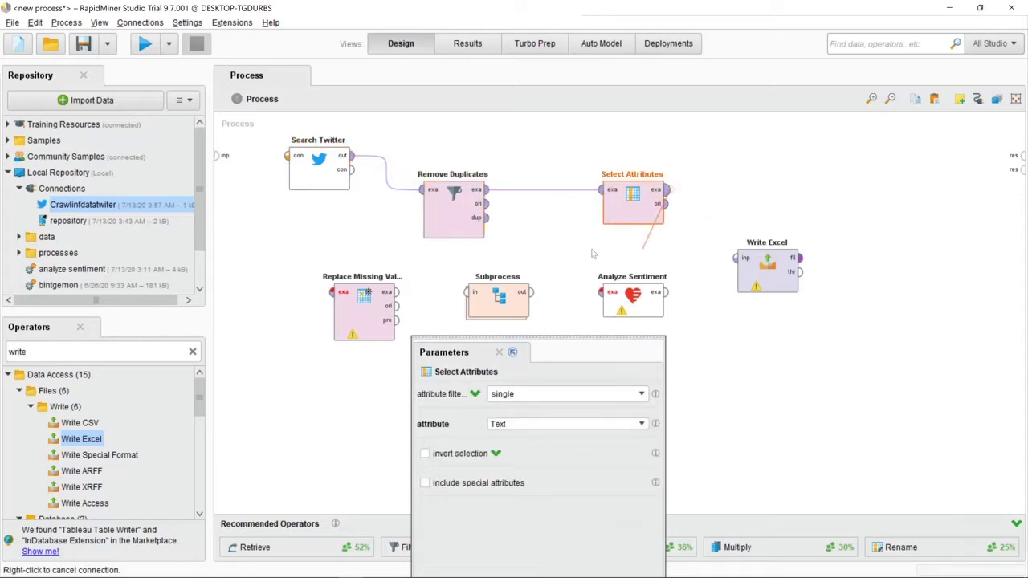
click(331, 292)
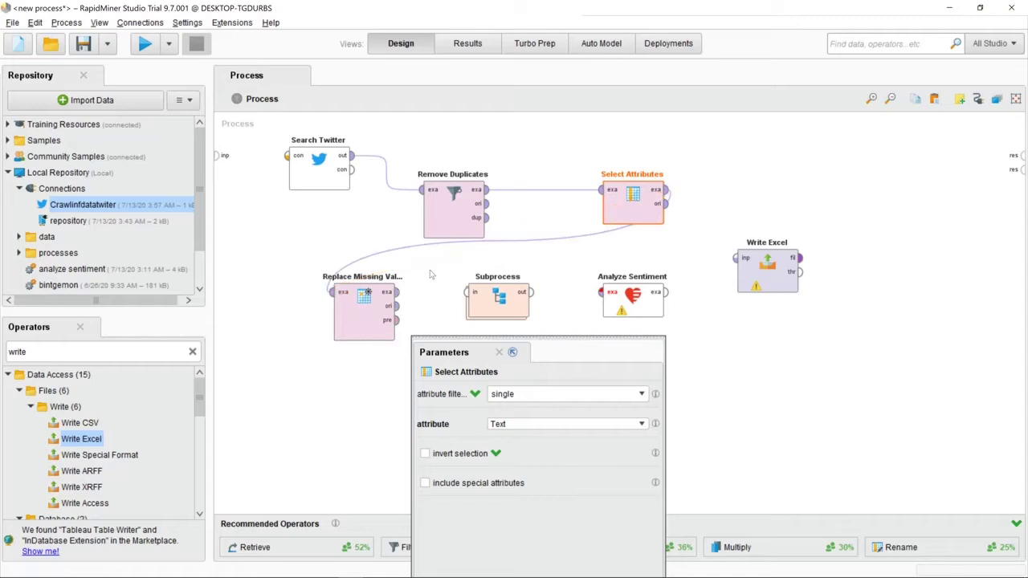
click(399, 293)
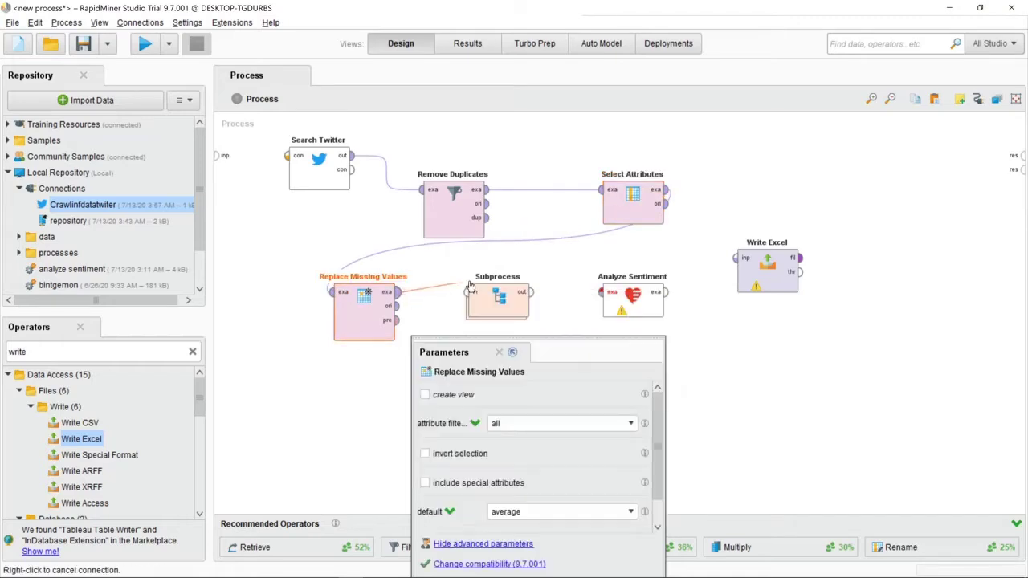
click(466, 293)
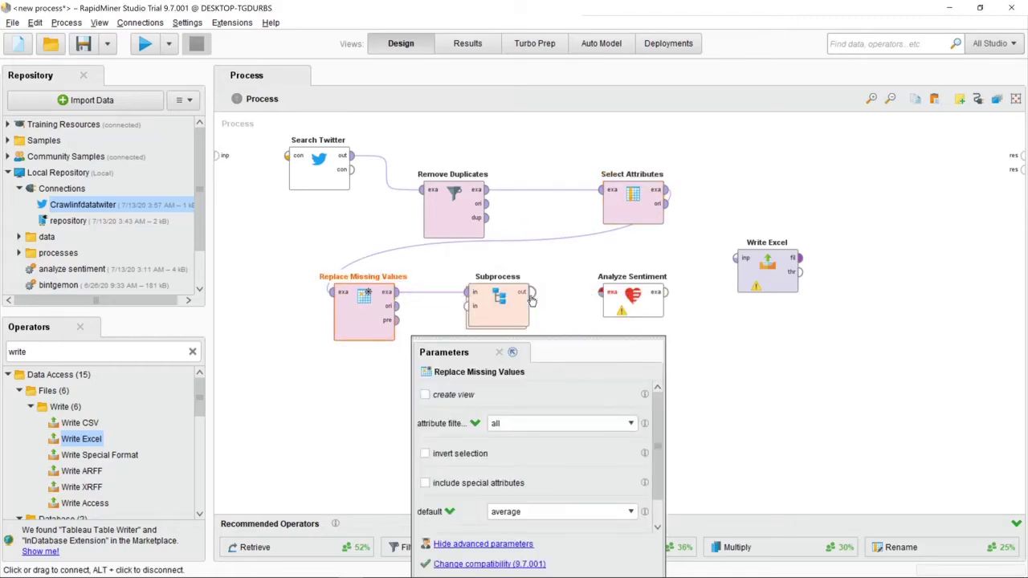
- Connect Subprocess through Analyze Sentiment to Write Excel, and Write Excel's file output to the first process result port
click(531, 292)
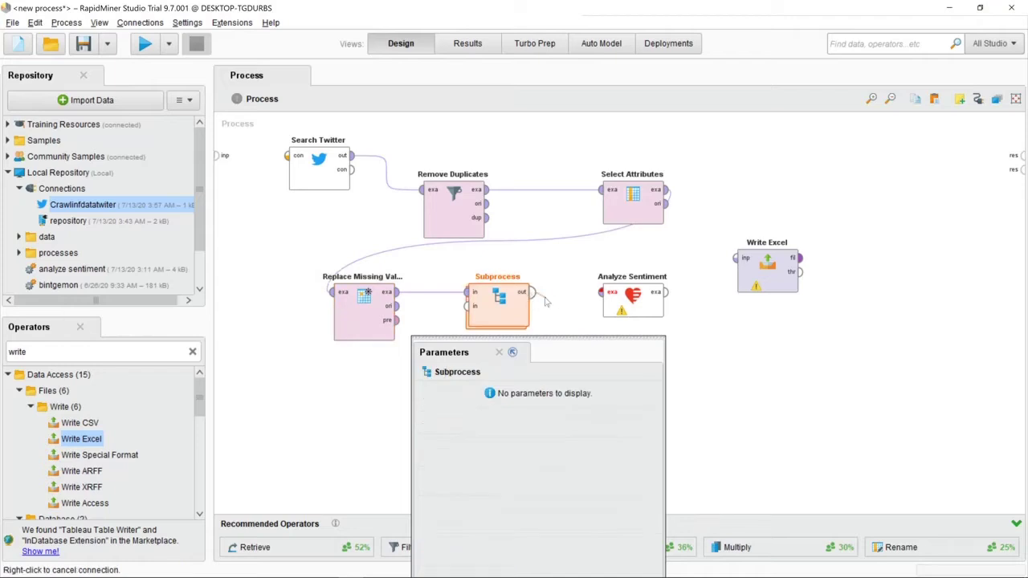
click(600, 296)
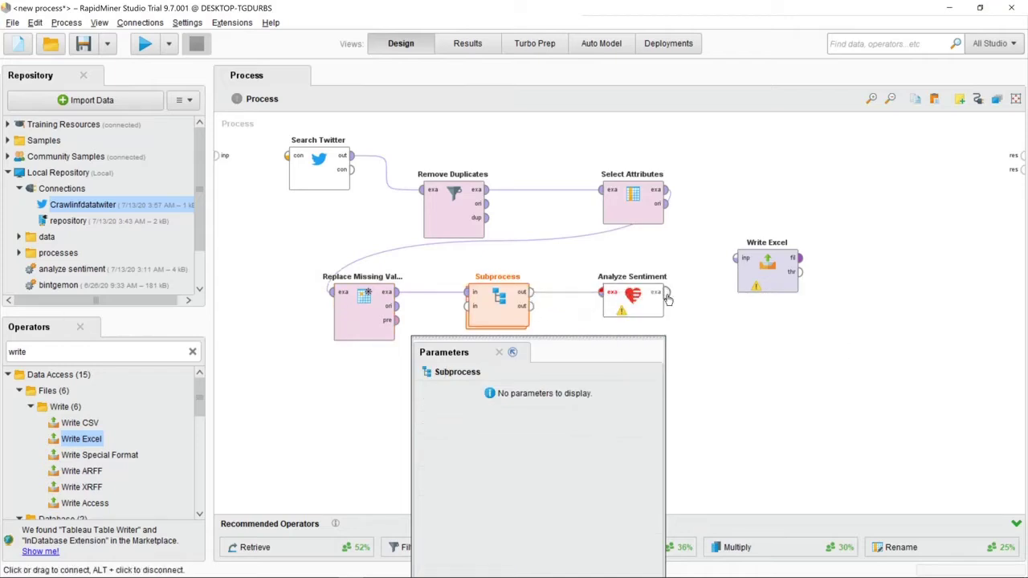
click(666, 293)
click(735, 257)
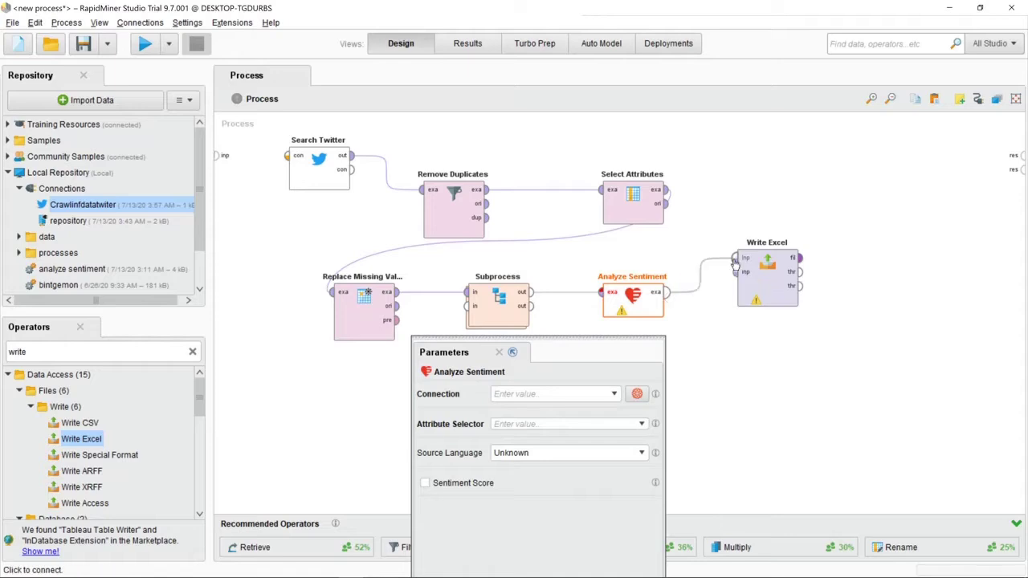
click(805, 260)
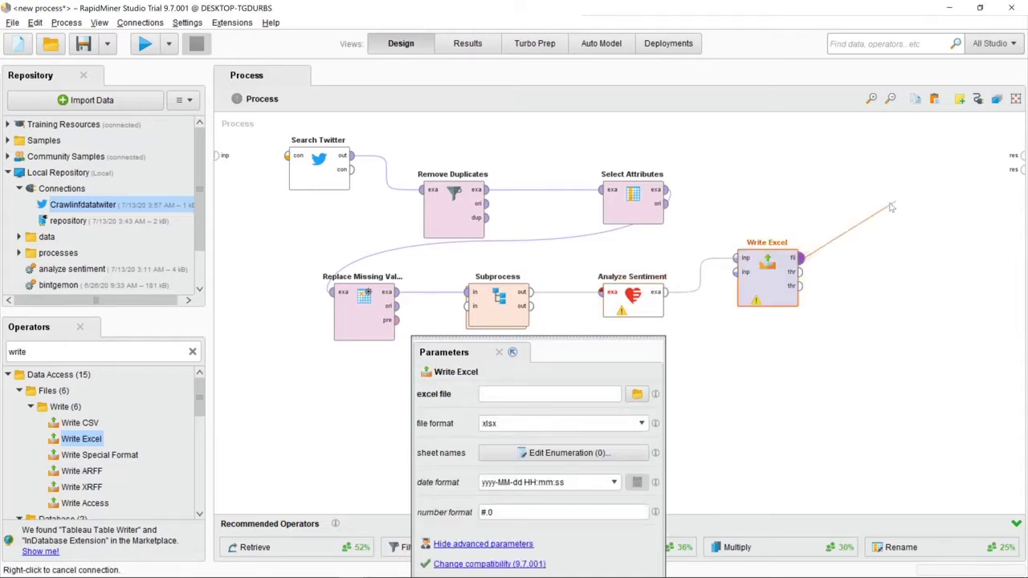
click(1021, 155)
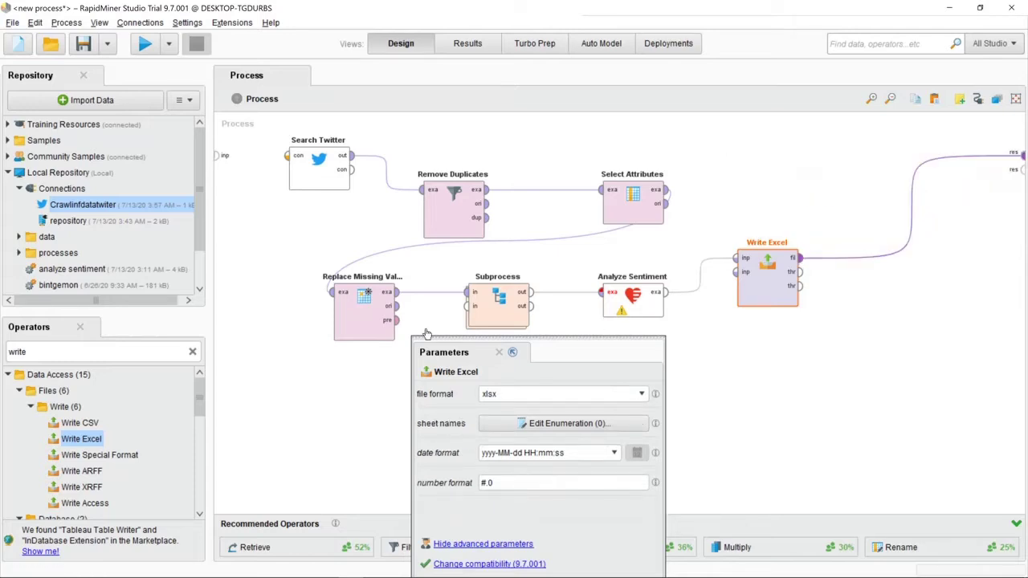
- Set the result limit of the Search Twitter operator to 1000
click(320, 176)
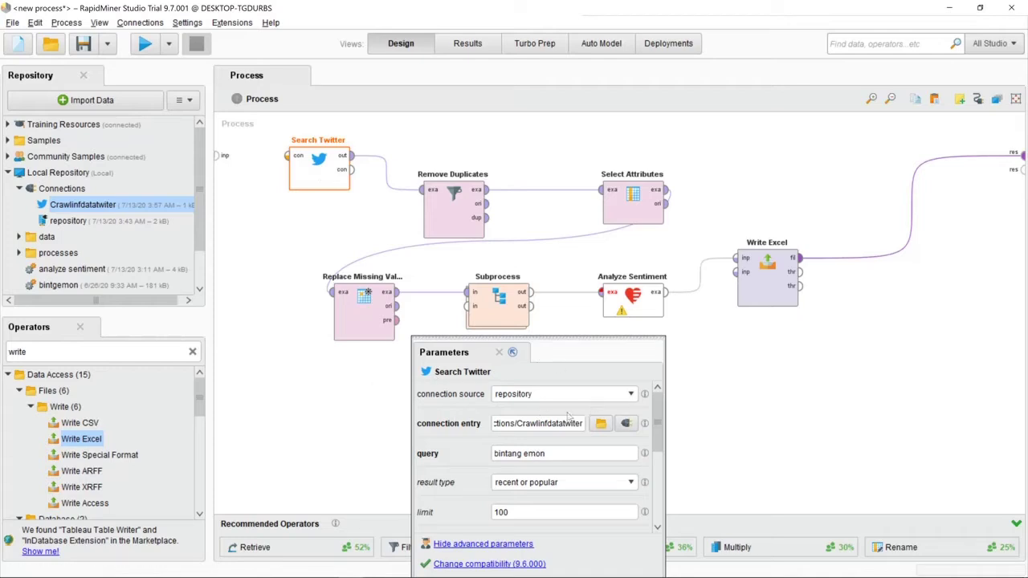
click(601, 423)
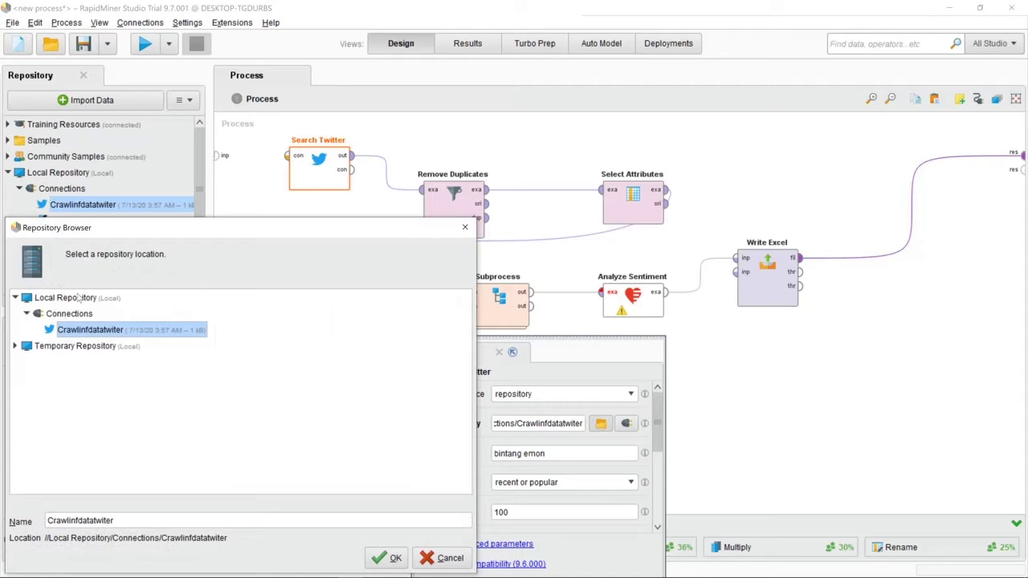
click(464, 227)
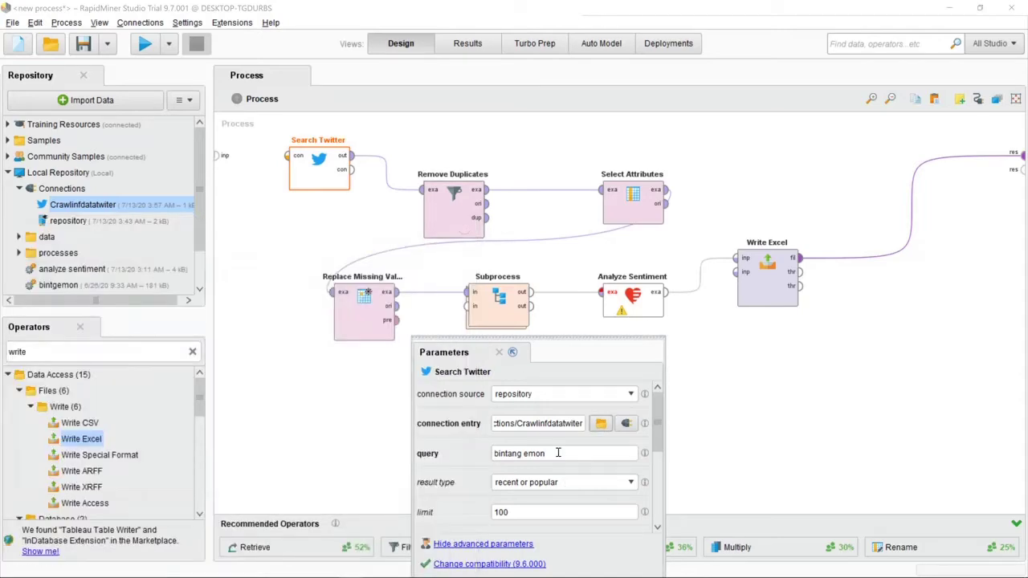
scroll(554, 452, down, 3)
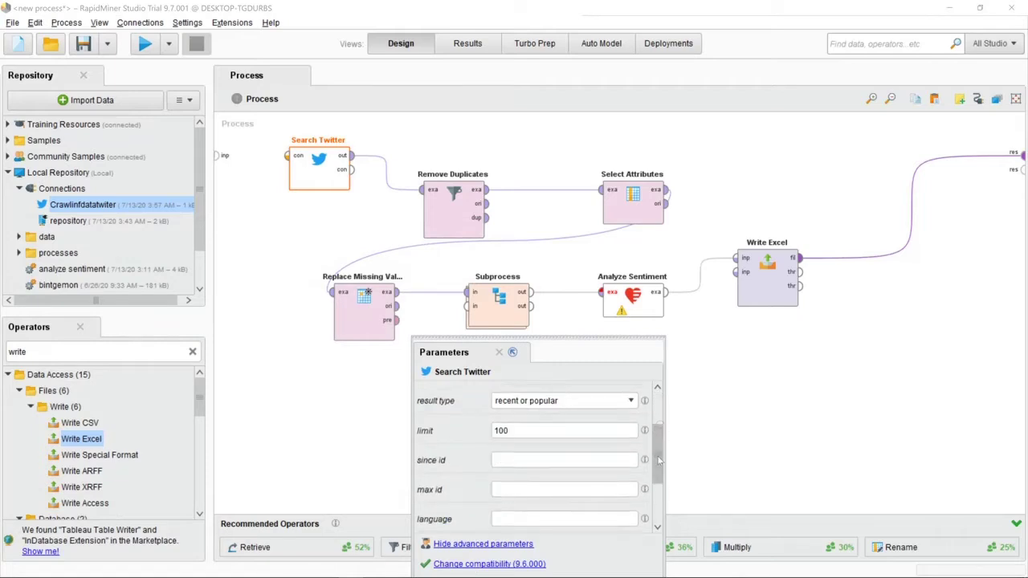
click(530, 430)
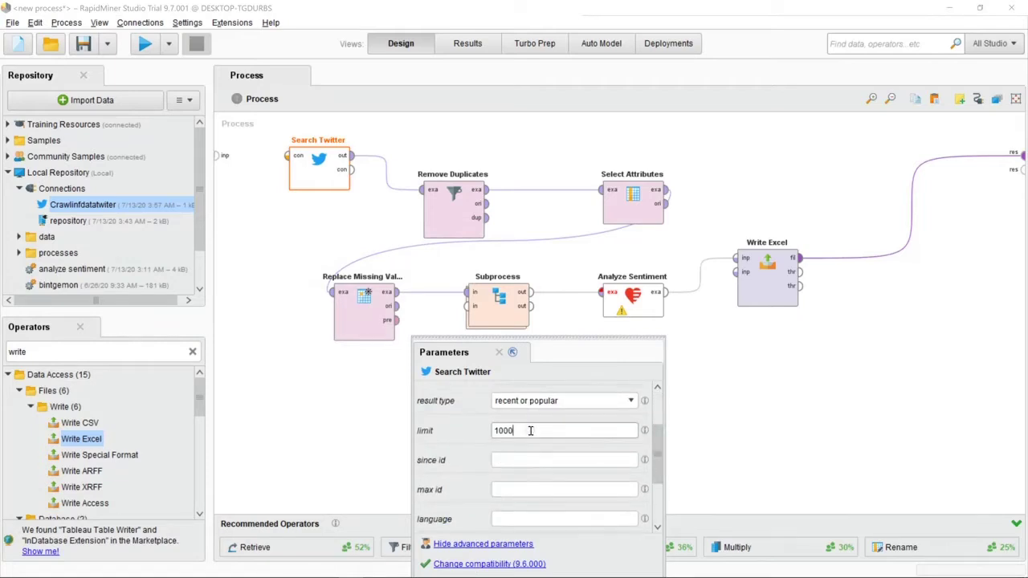
- Set the Replace Missing Values operator's attribute filter type to single and choose Text as its attribute
click(453, 224)
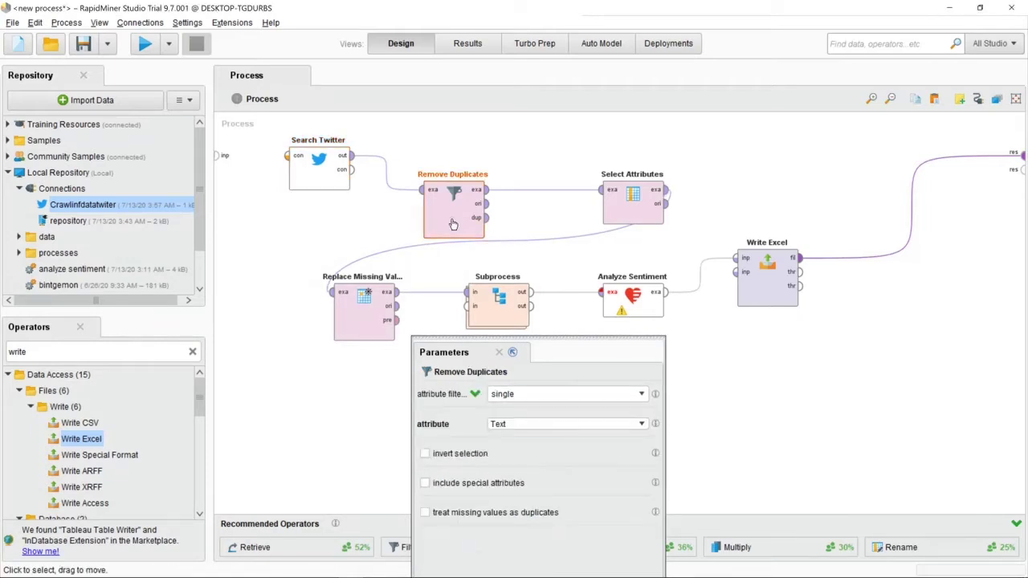
click(640, 219)
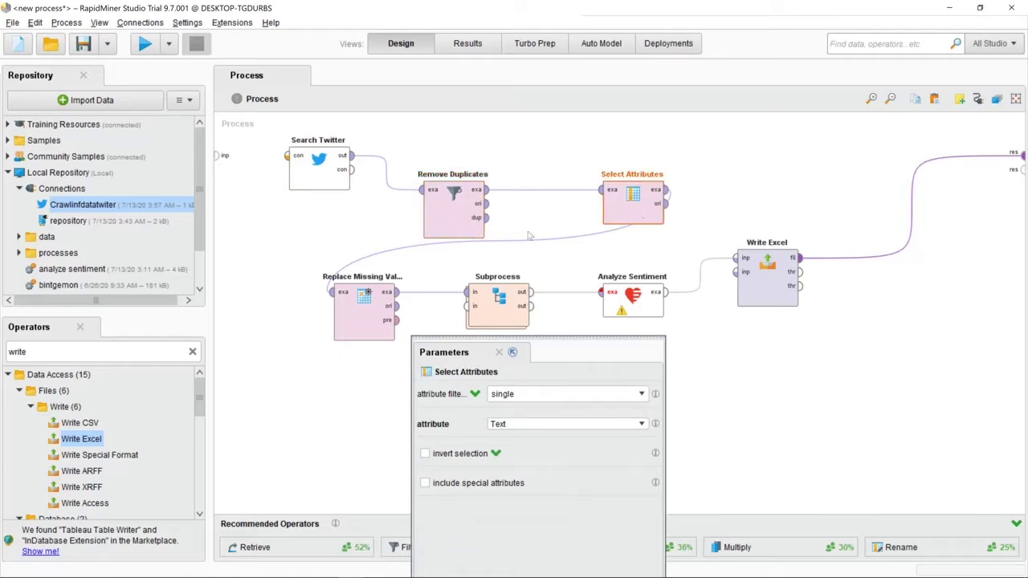
click(358, 322)
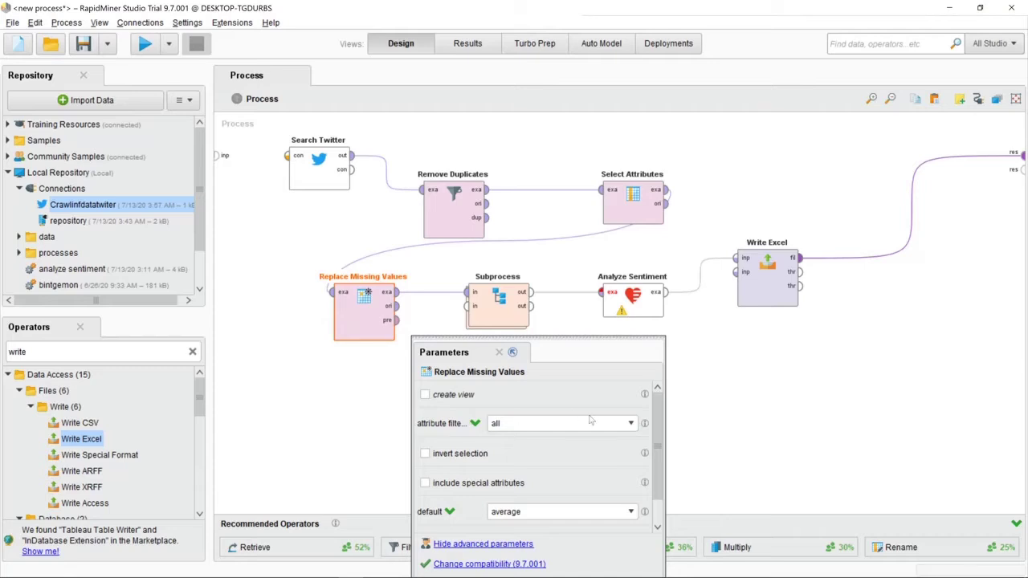
click(620, 425)
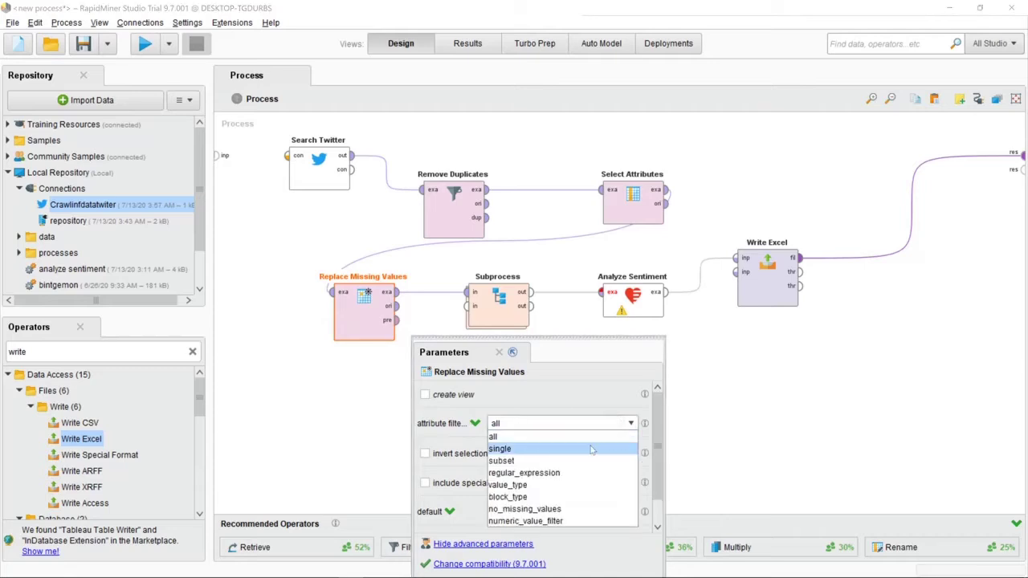
click(591, 449)
click(631, 454)
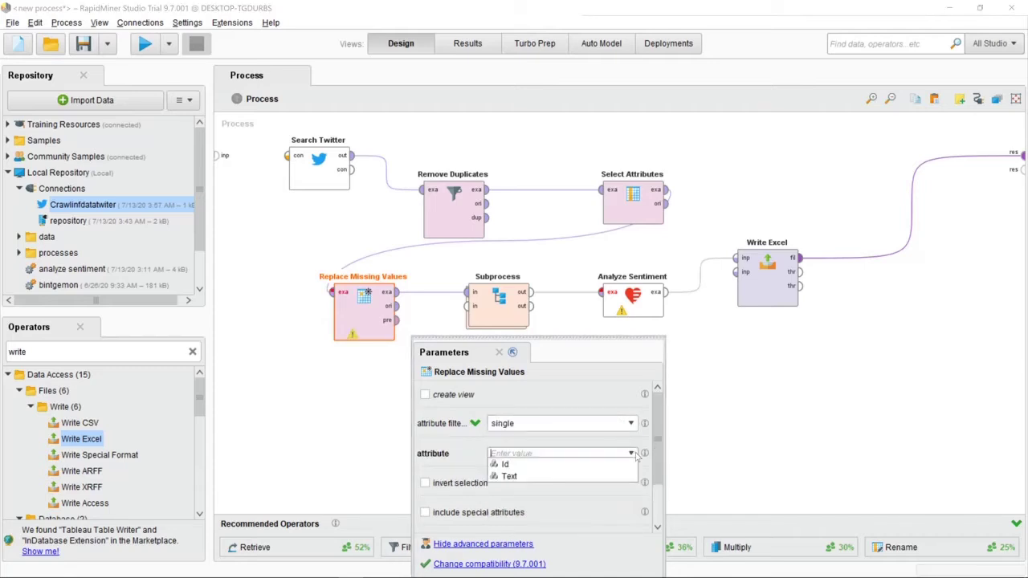
click(594, 479)
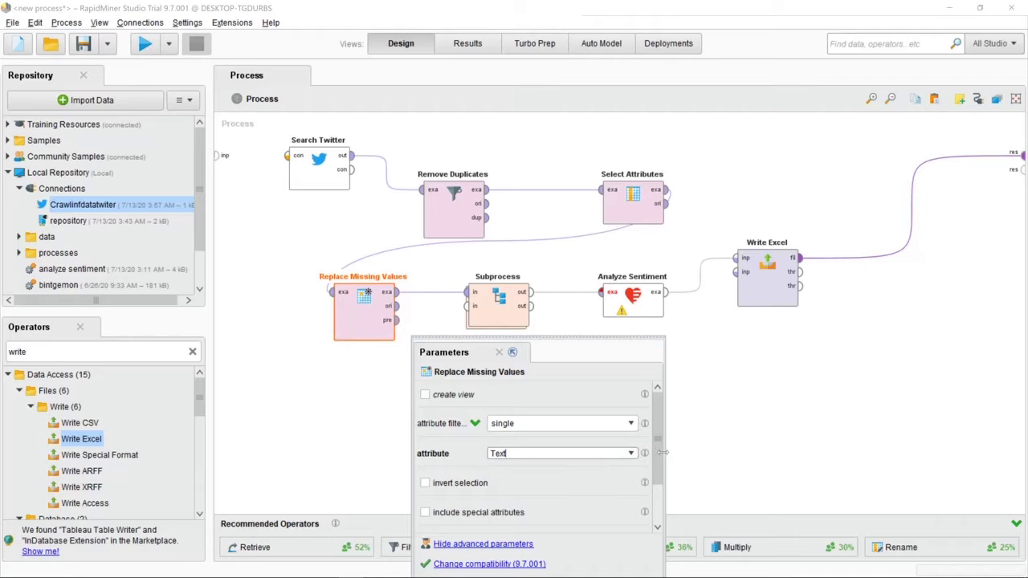
drag(658, 463, 660, 489)
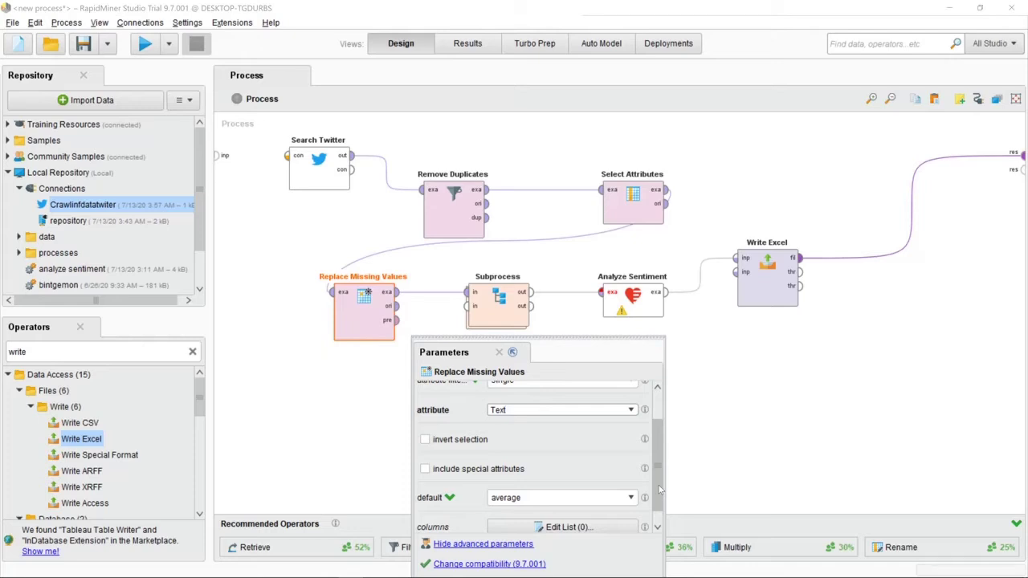
click(755, 424)
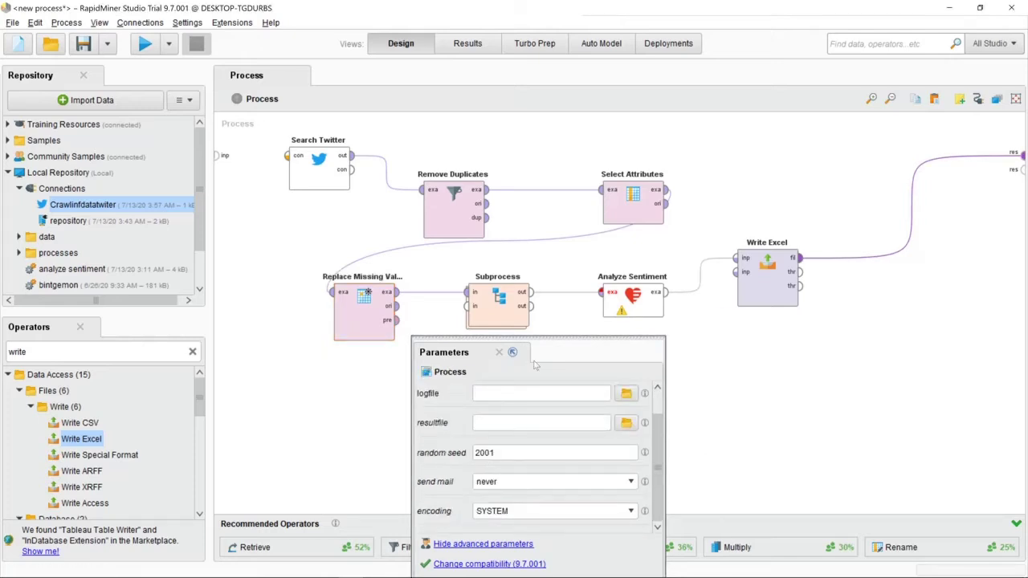
click(468, 303)
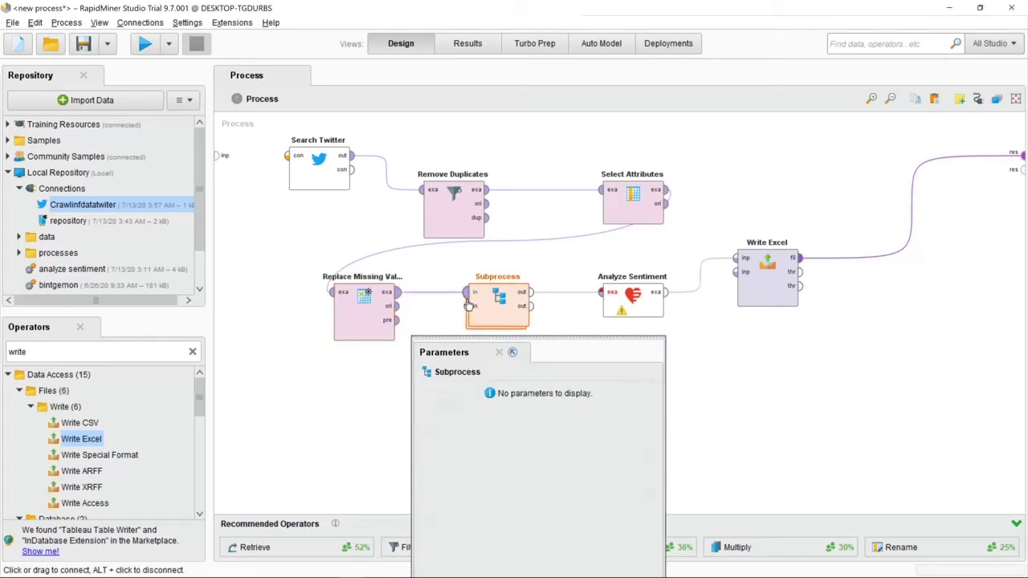
click(353, 312)
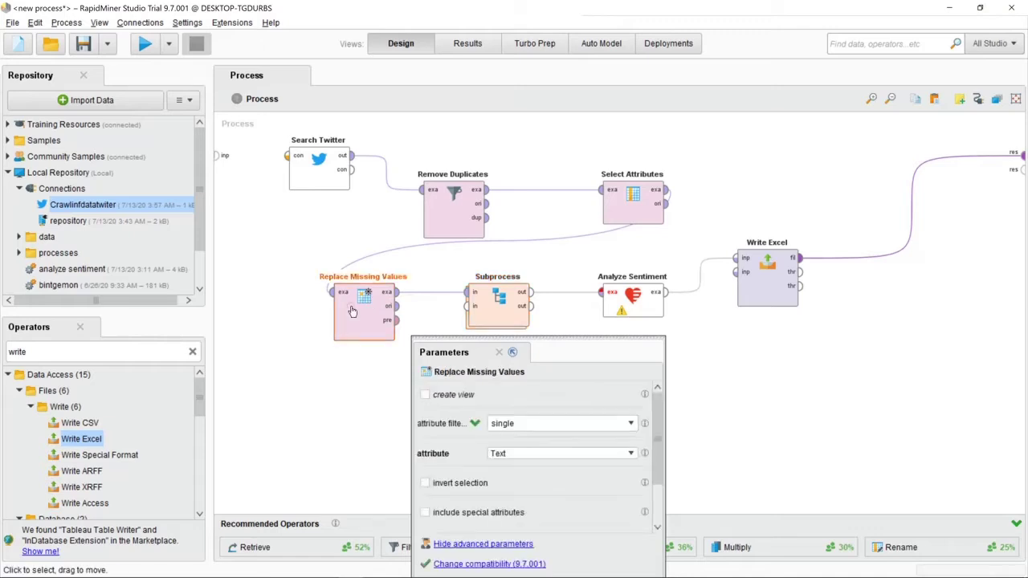
click(960, 100)
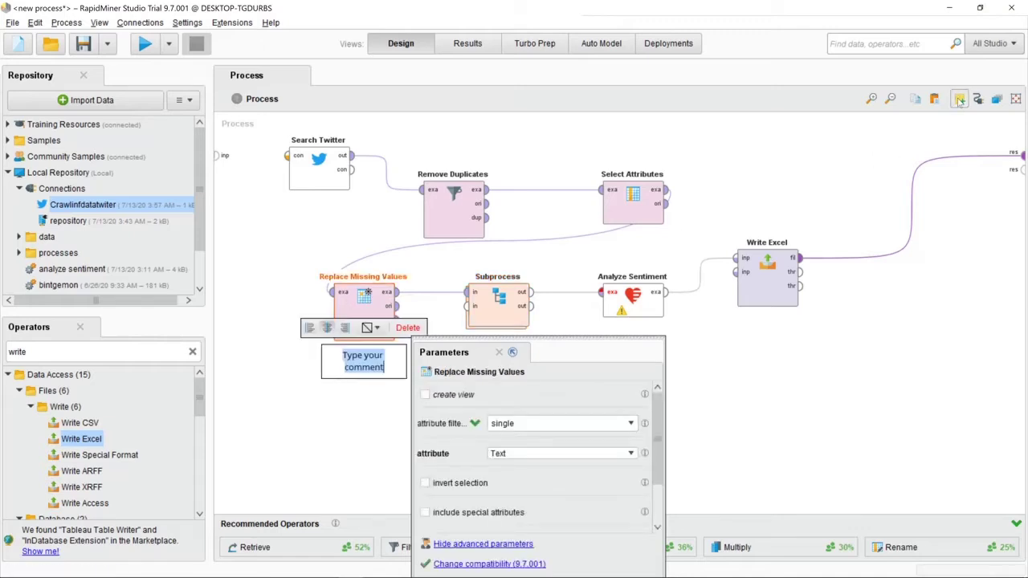
click(843, 170)
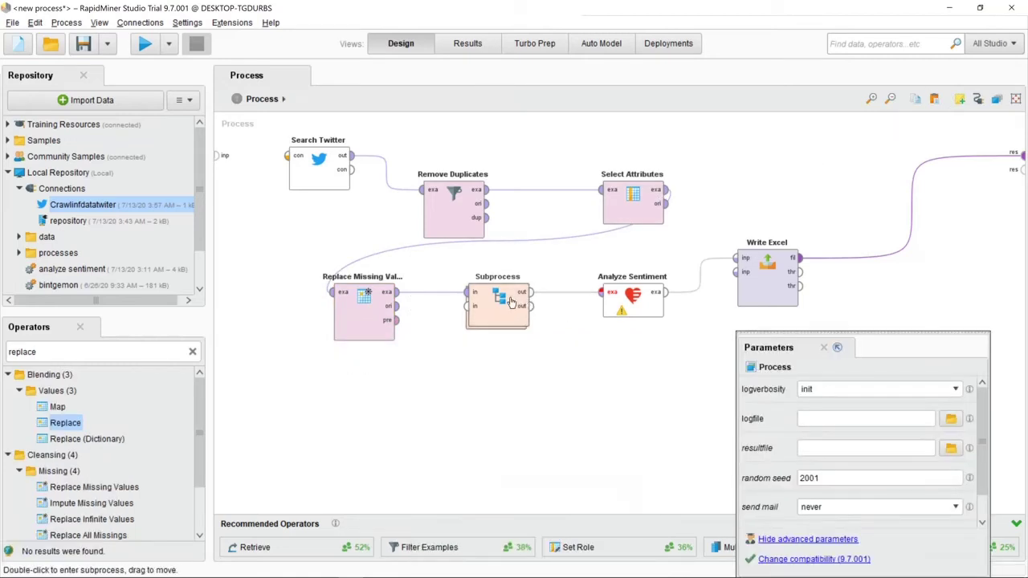
- Open the inside of Subprocess and place three Replace operators there in a row
double_click(511, 302)
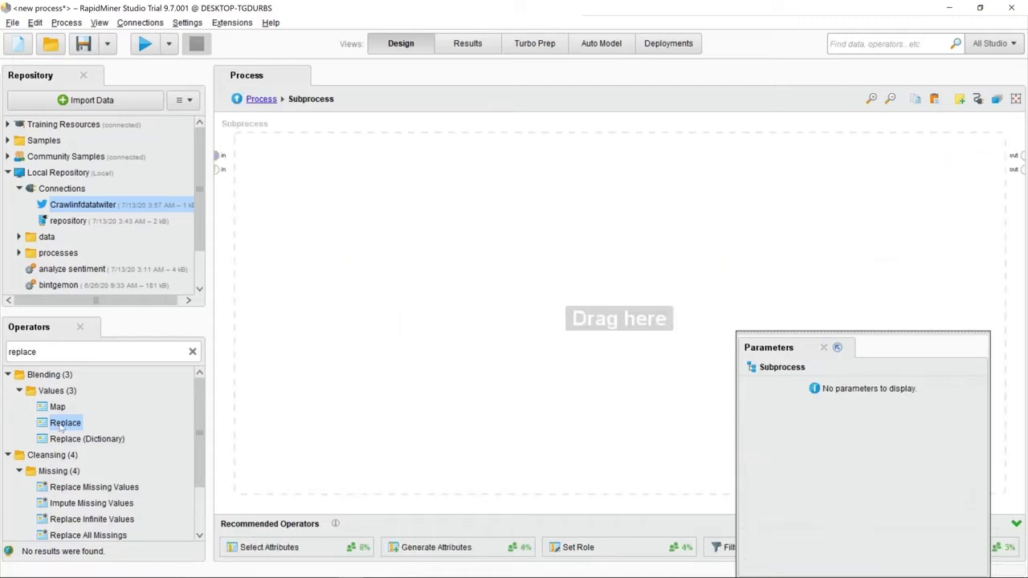
drag(62, 428, 365, 234)
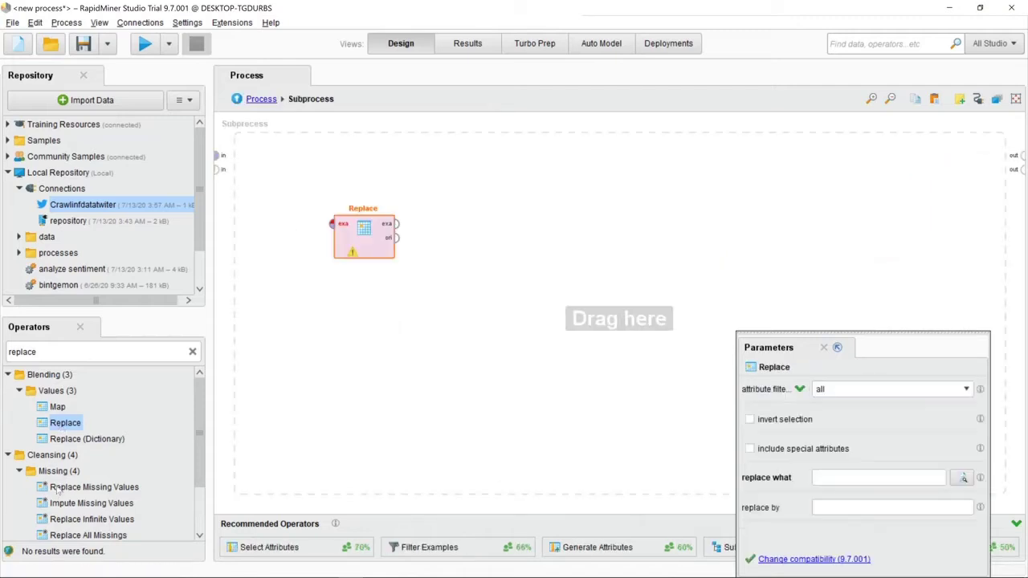
drag(67, 428, 526, 237)
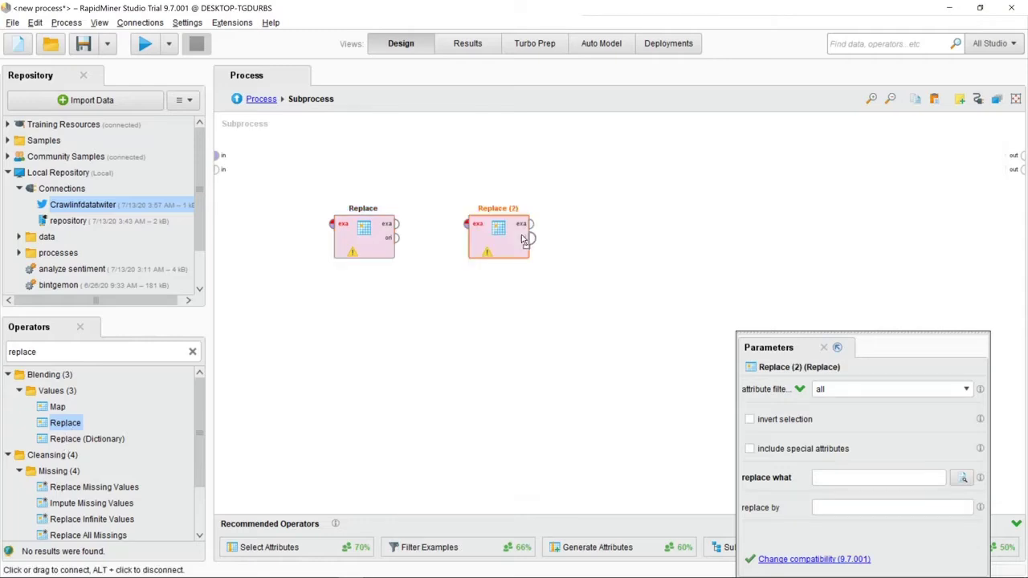
drag(74, 423, 667, 223)
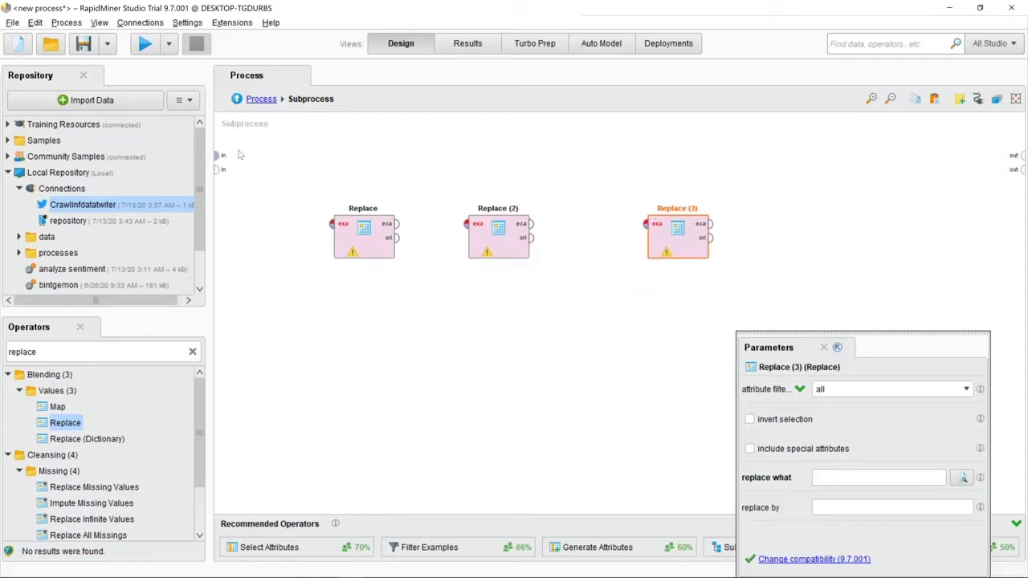
- Chain the first subprocess input through the example ports of all three Replace operators to the first subprocess output
click(220, 155)
click(330, 225)
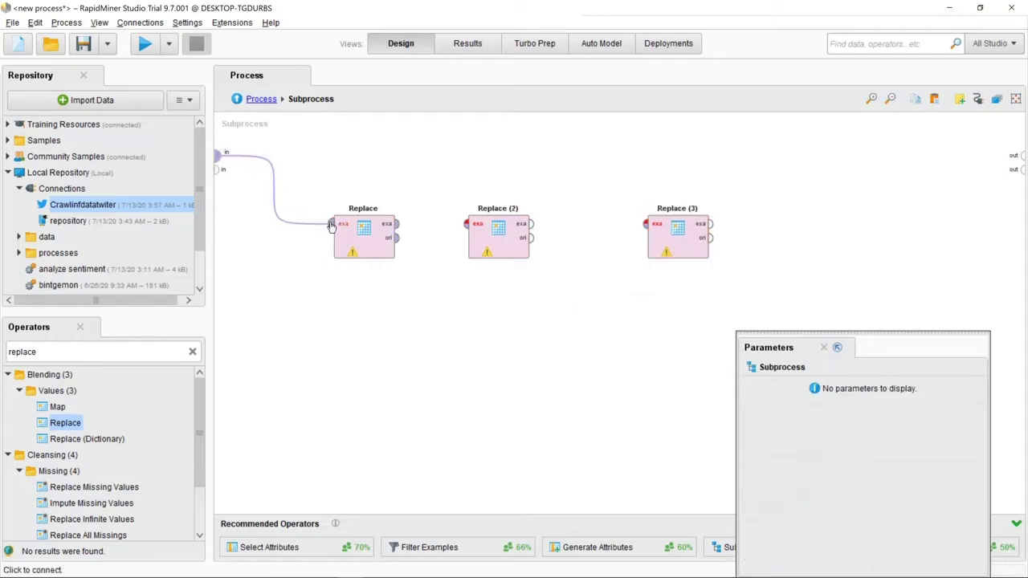
click(399, 227)
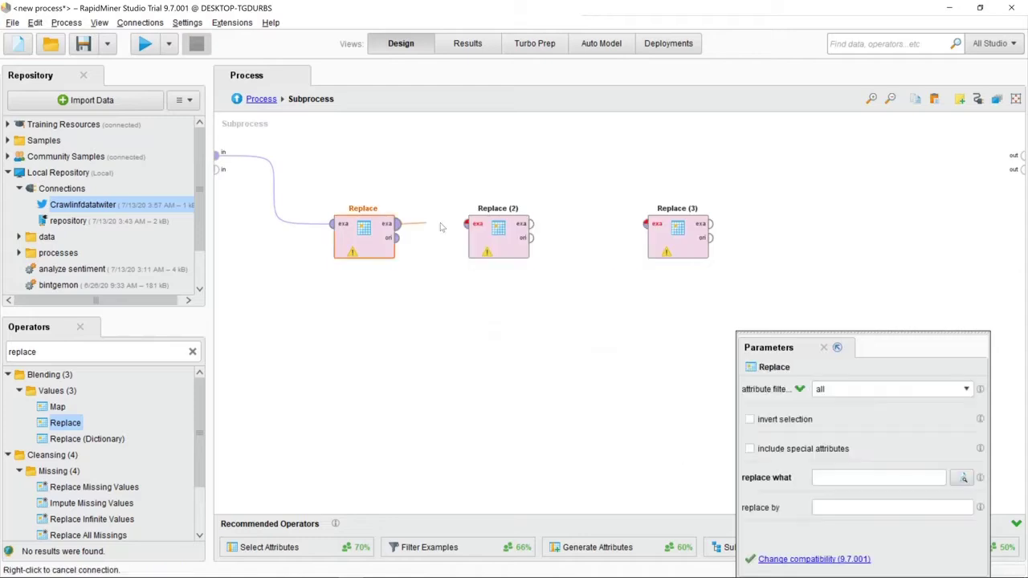
click(466, 224)
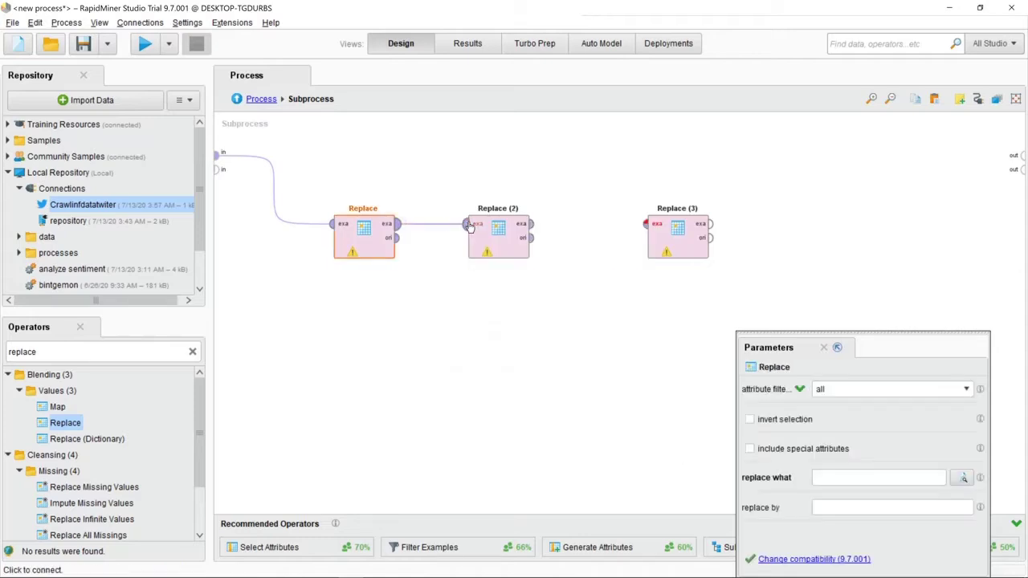
click(535, 225)
click(647, 224)
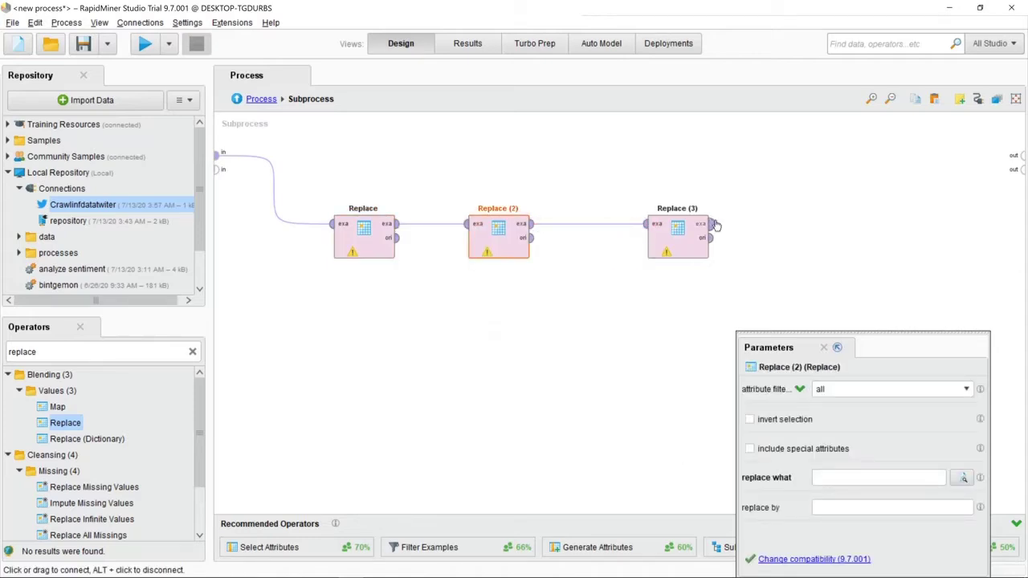
click(716, 226)
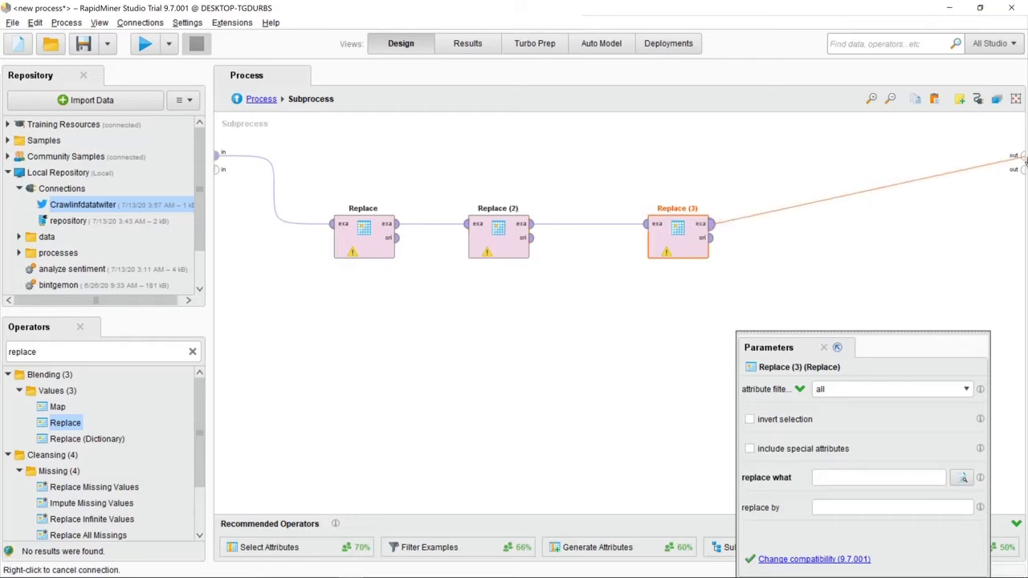
click(1023, 156)
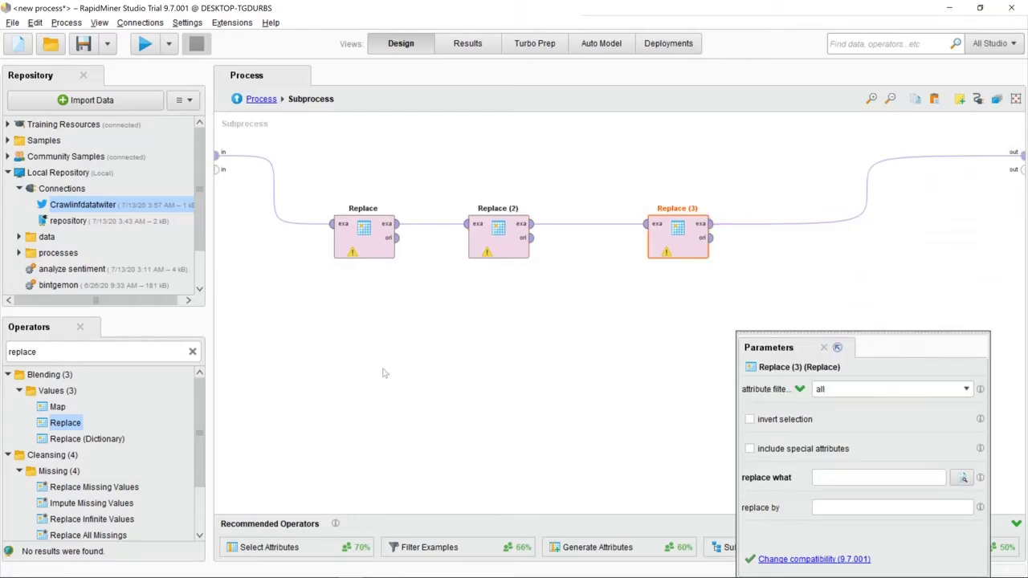
- Configure the first Replace operator to filter a single attribute, Text, and set @ as the content to replace
click(362, 241)
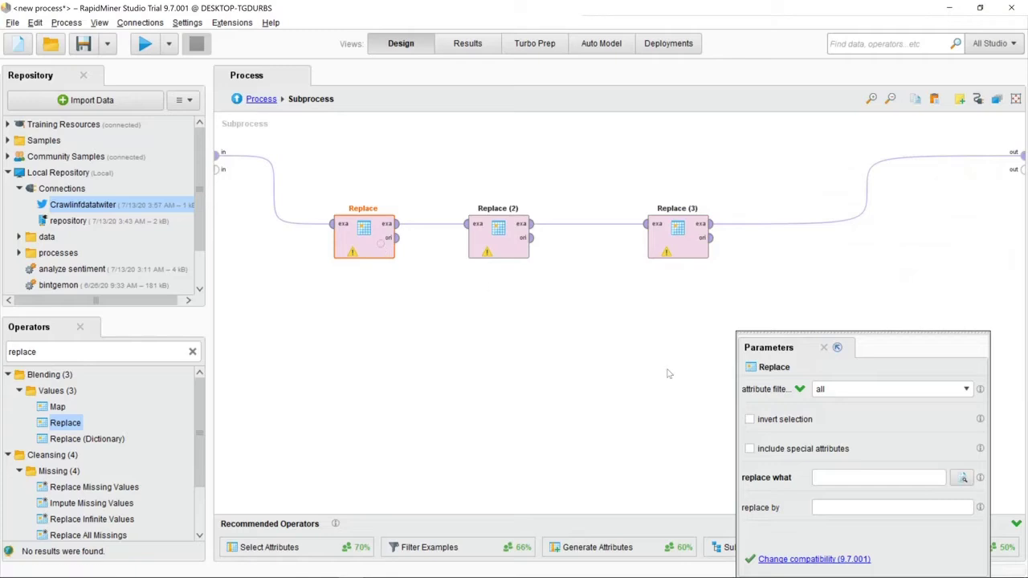
click(967, 391)
click(933, 399)
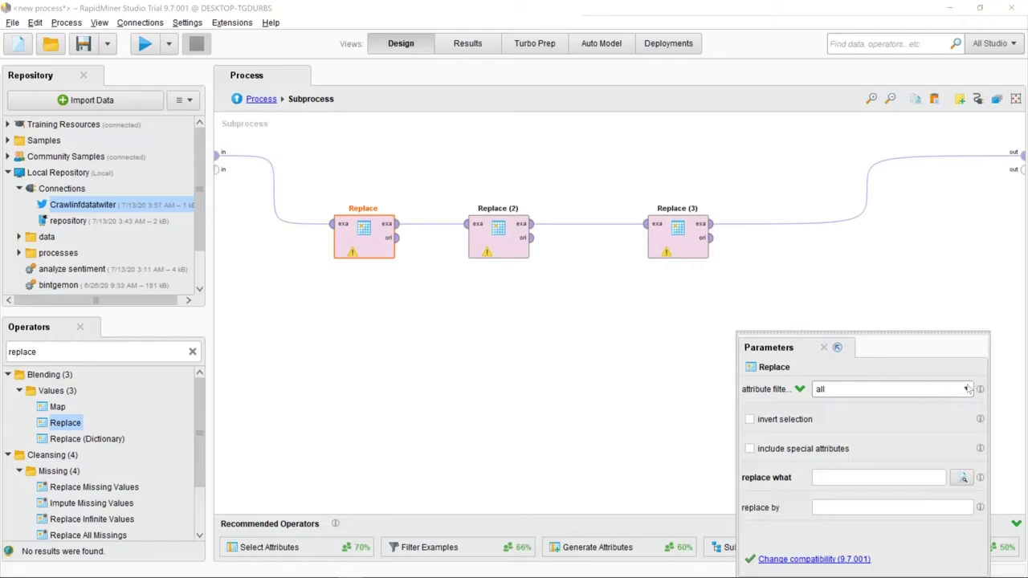
click(967, 389)
click(900, 416)
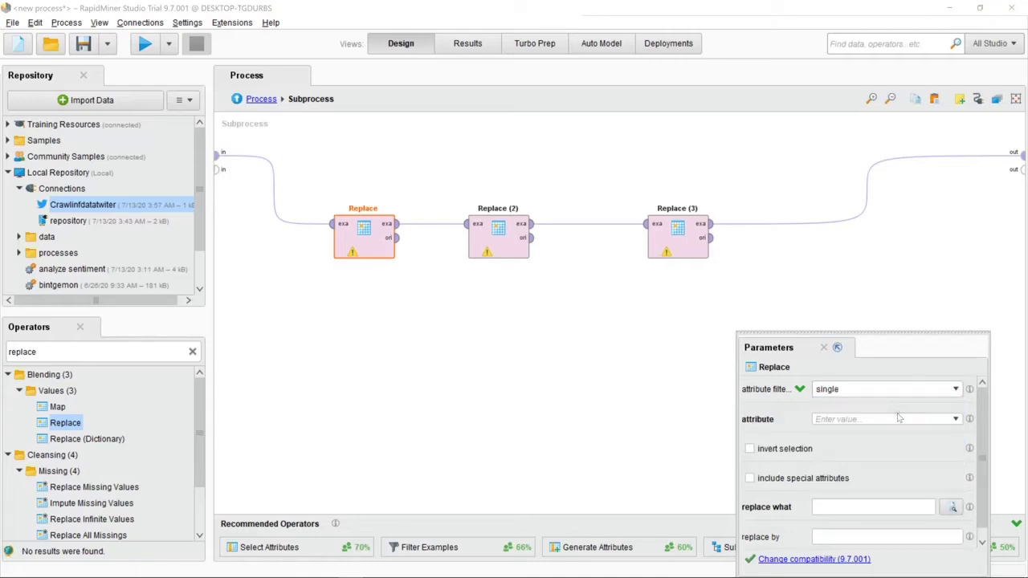
click(956, 419)
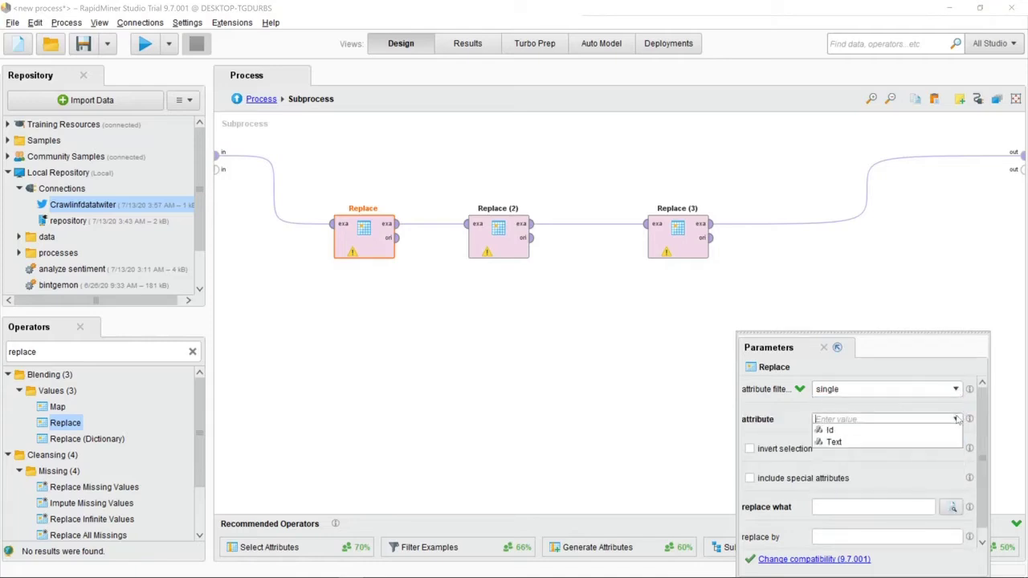
click(894, 442)
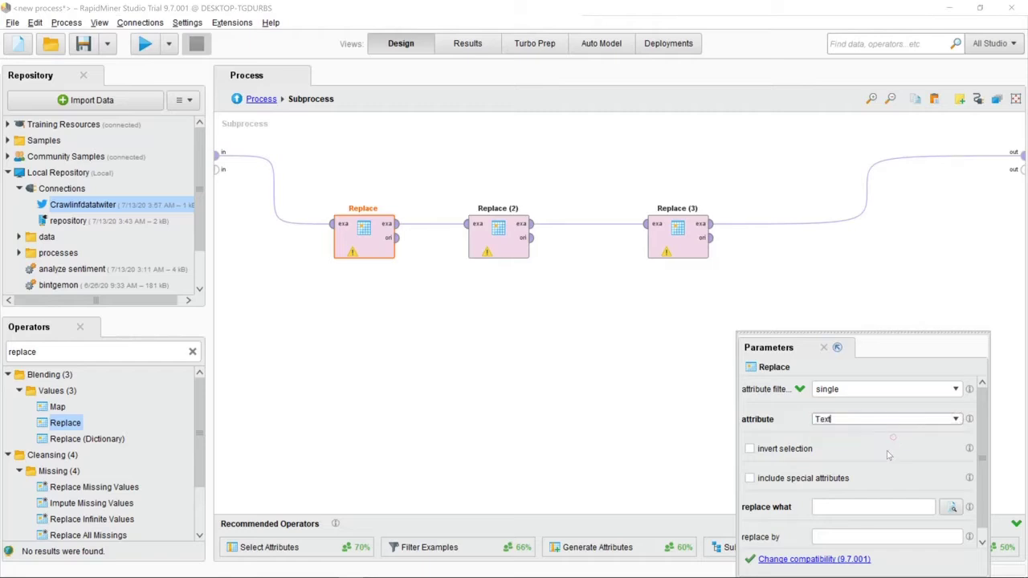
click(867, 509)
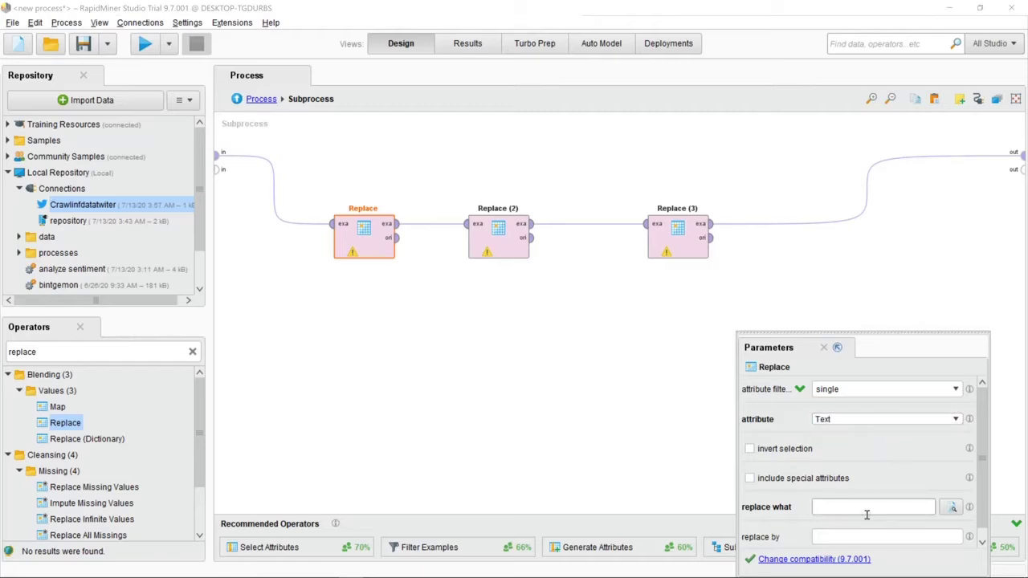
text(@)
- Configure the second Replace operator to filter the single attribute Text and replace the # character
click(498, 238)
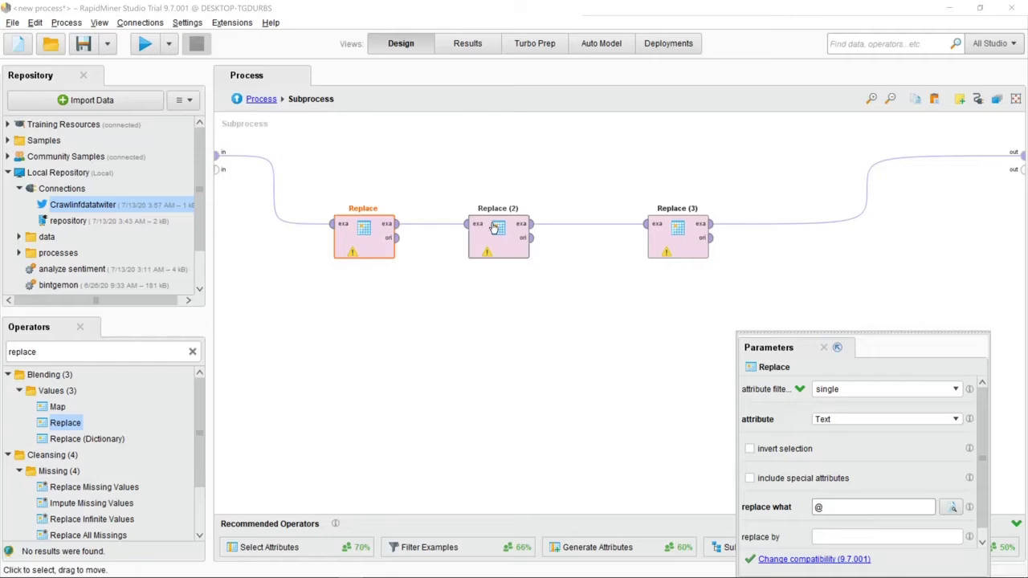
click(967, 389)
click(894, 415)
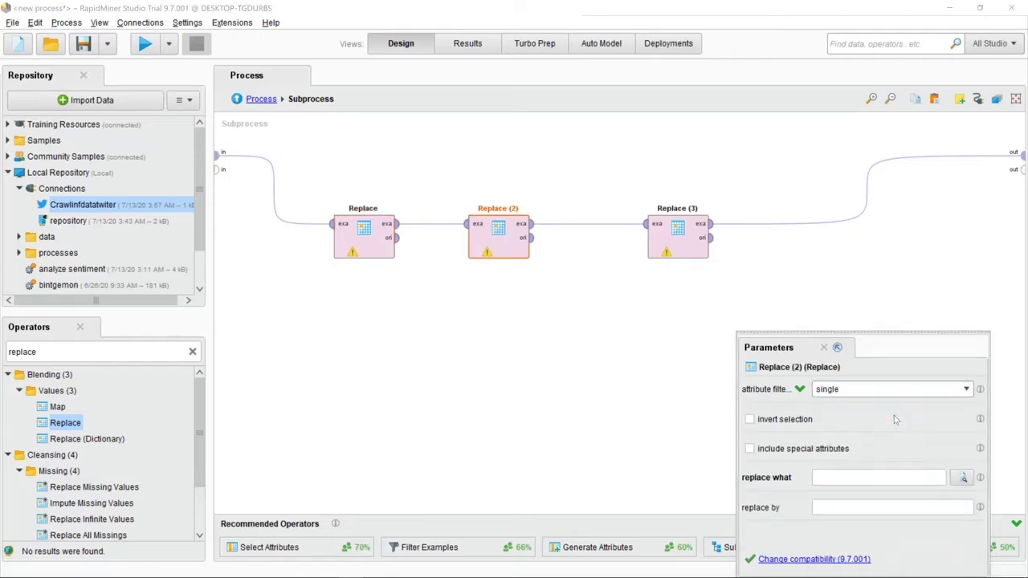
click(956, 419)
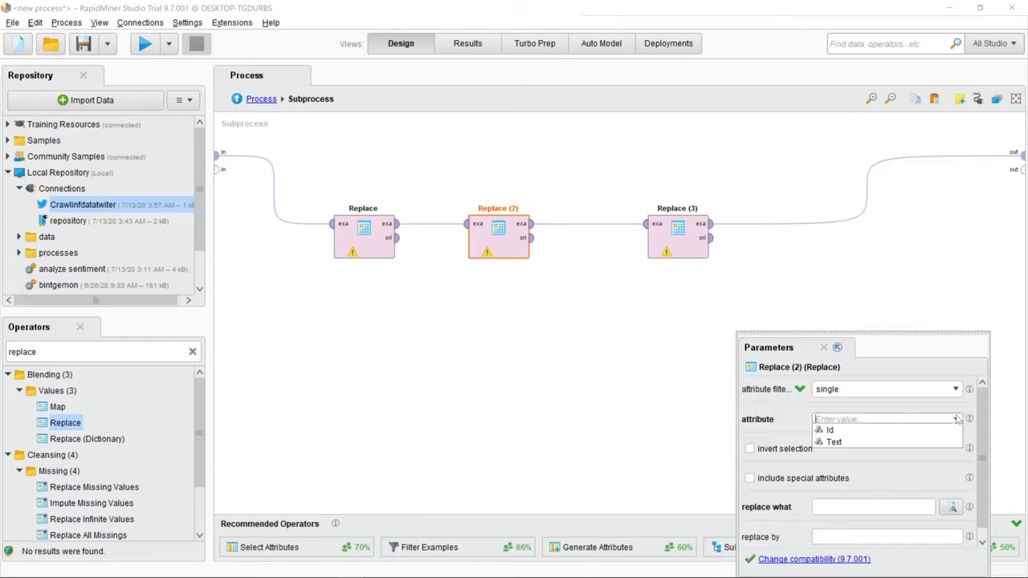
click(893, 442)
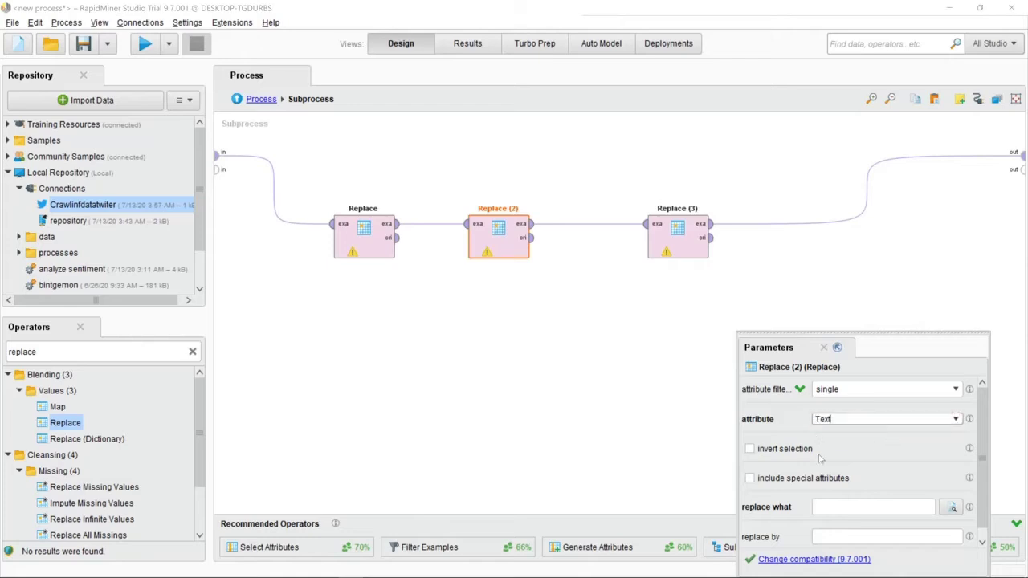
click(836, 505)
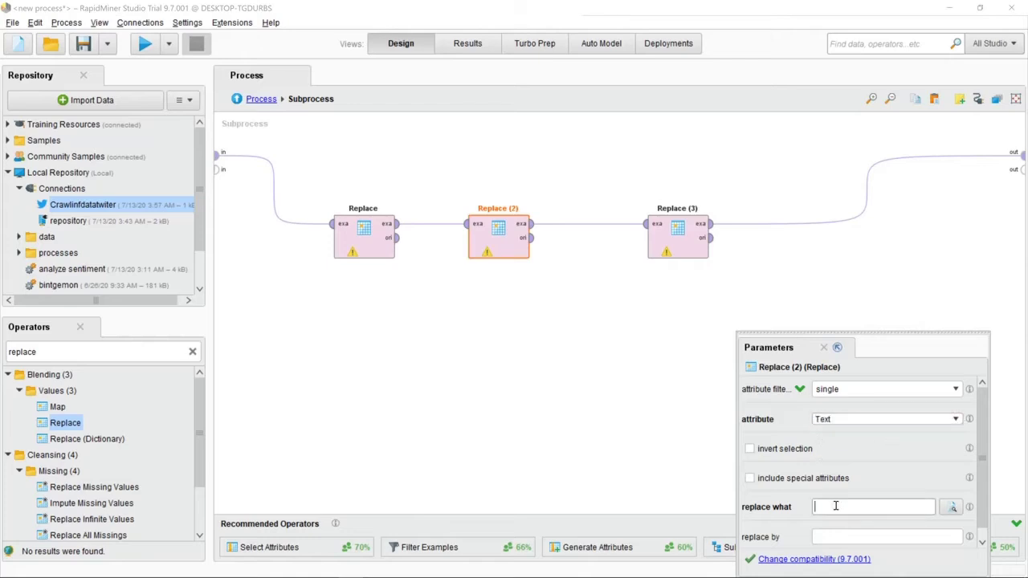
- Configure the third Replace operator to filter the single attribute Text and enter its content to replace, starting with r
click(690, 238)
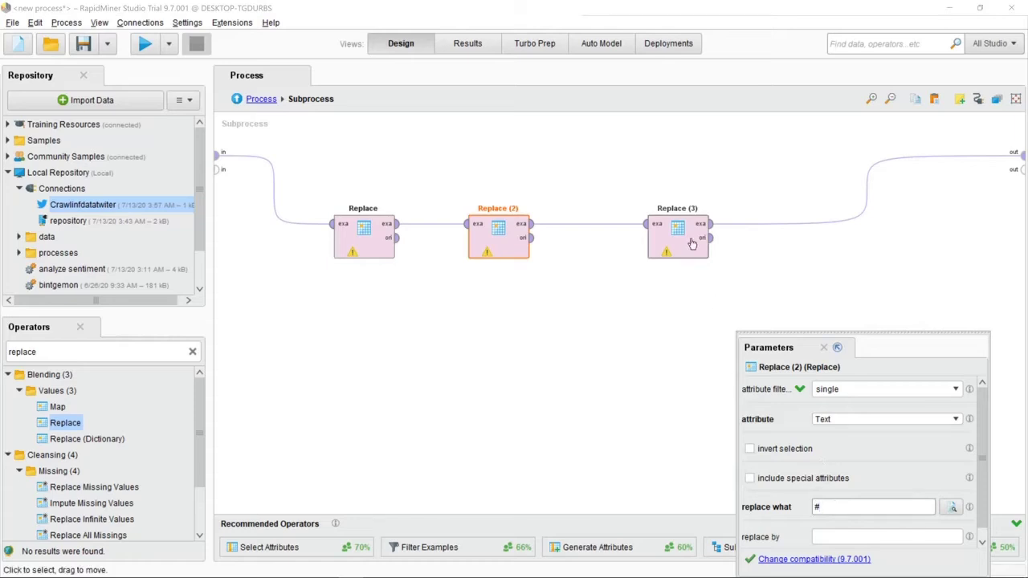
click(965, 388)
click(914, 416)
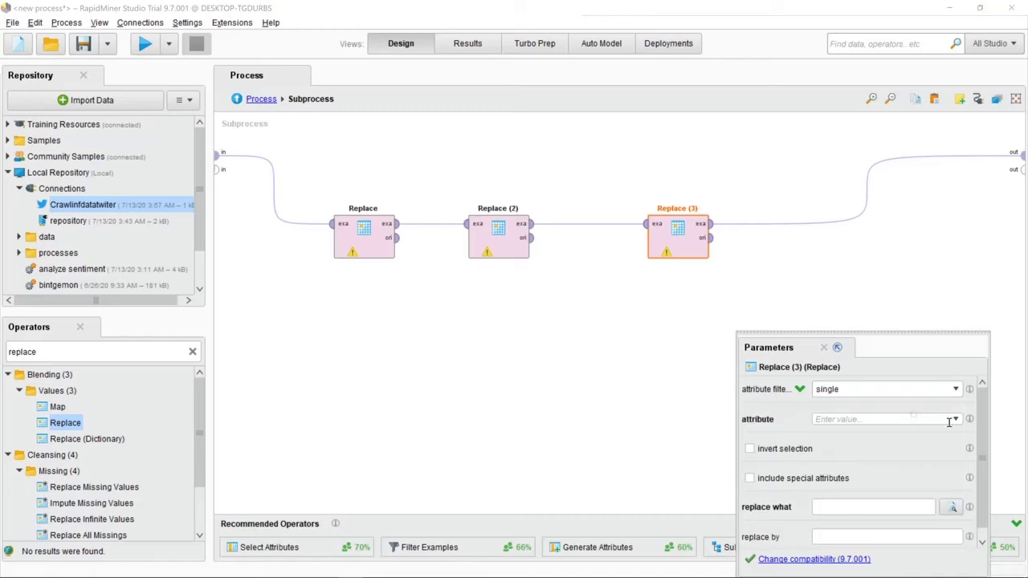
click(956, 419)
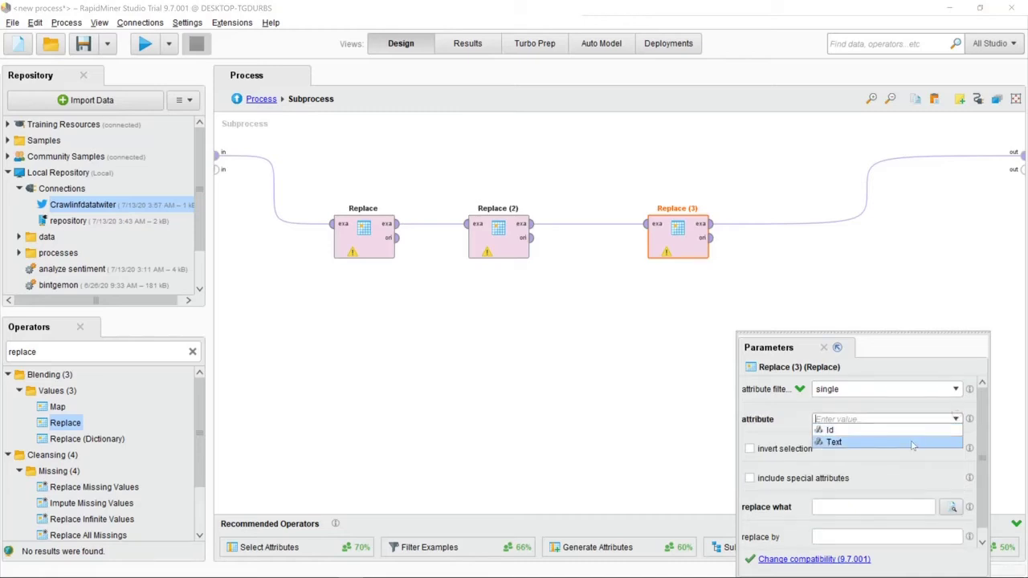
click(912, 443)
click(924, 506)
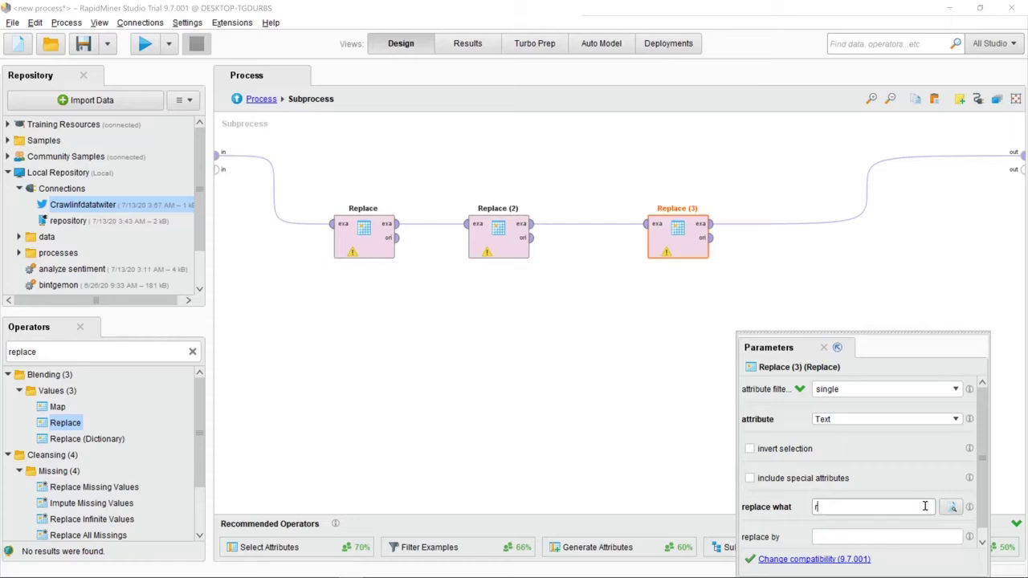
click(752, 290)
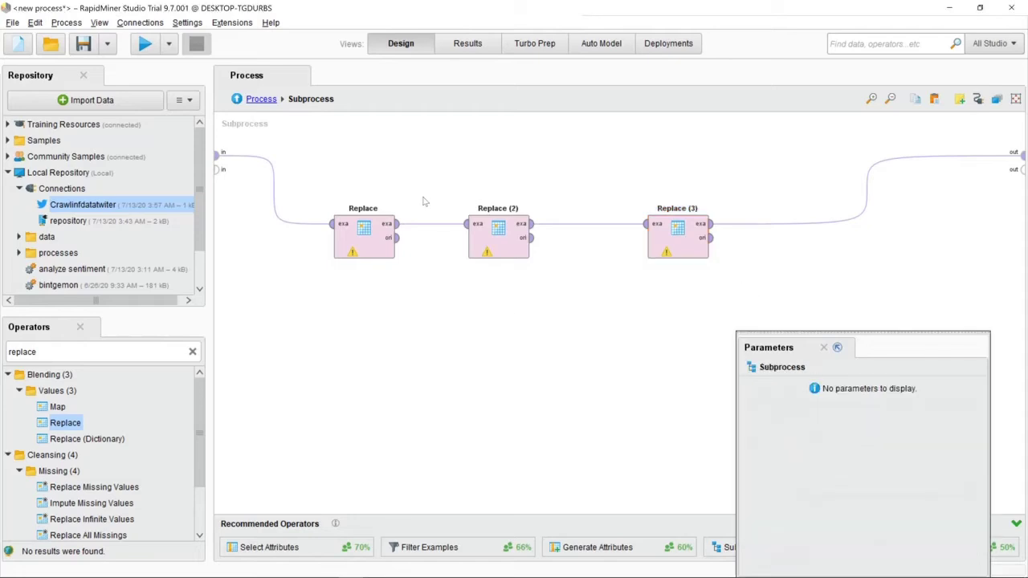
click(363, 235)
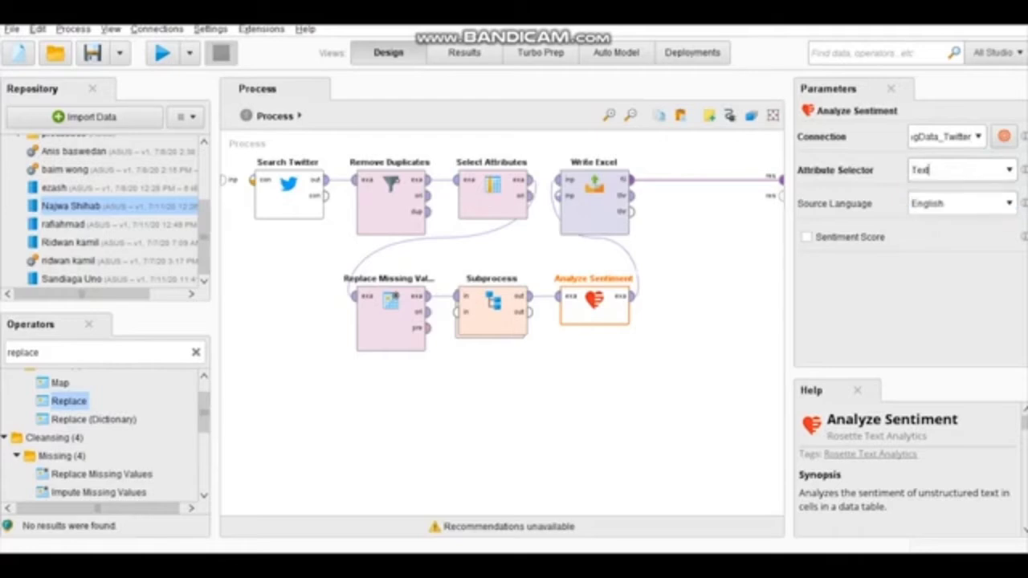
- Choose English as the source language of the Analyze Sentiment operator
click(1009, 203)
click(932, 246)
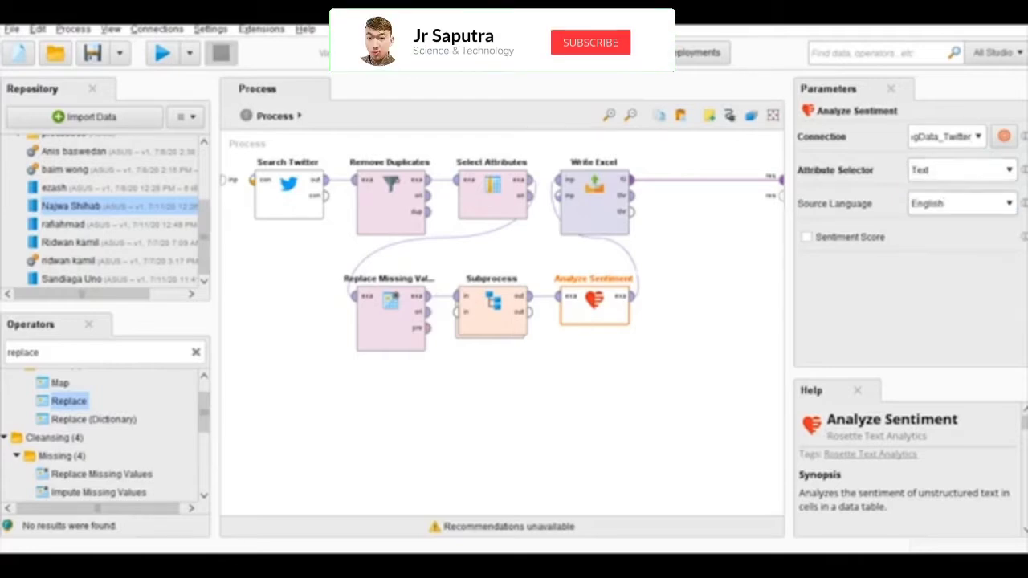
- Connect Write Excel's first through port to the process result in place of its file port, with CORBUZER.xlsx as output file, and run the process
click(595, 201)
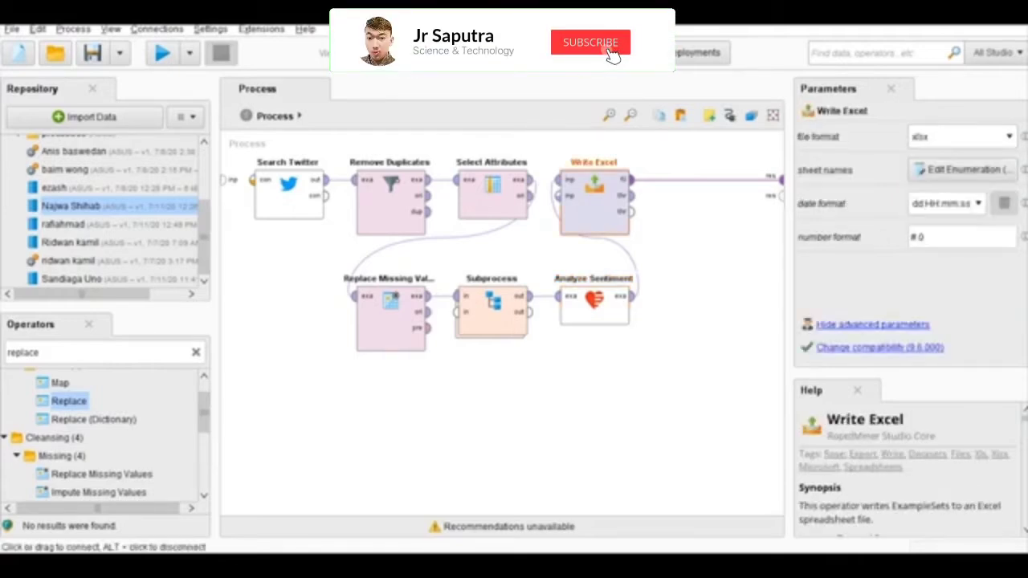
click(706, 180)
click(632, 196)
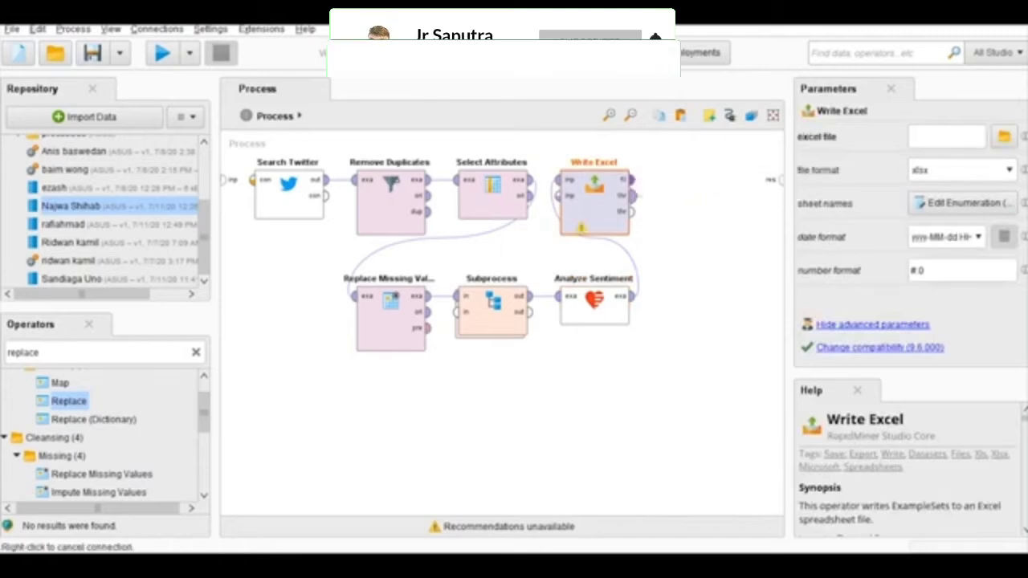
click(775, 179)
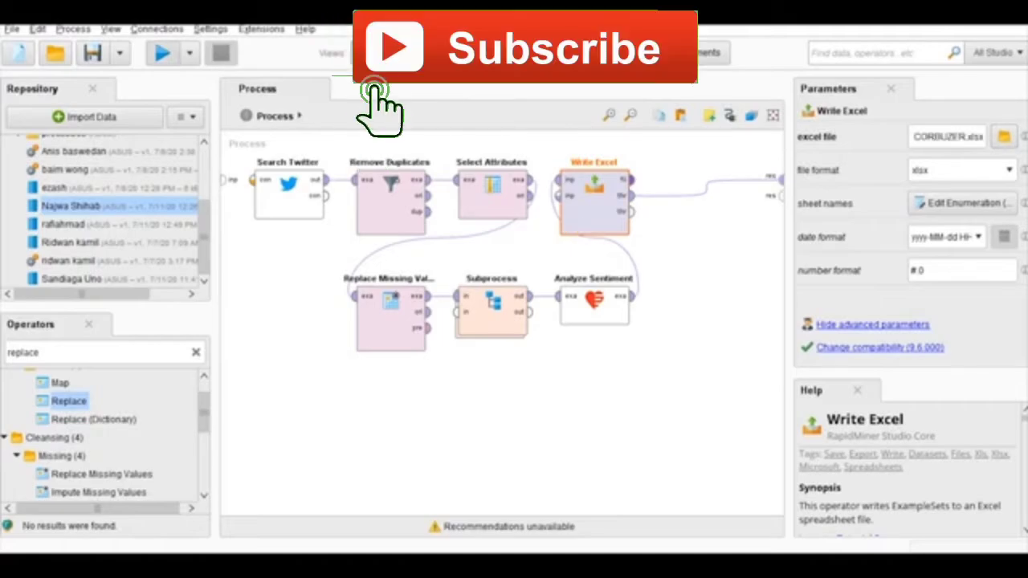
key(F11)
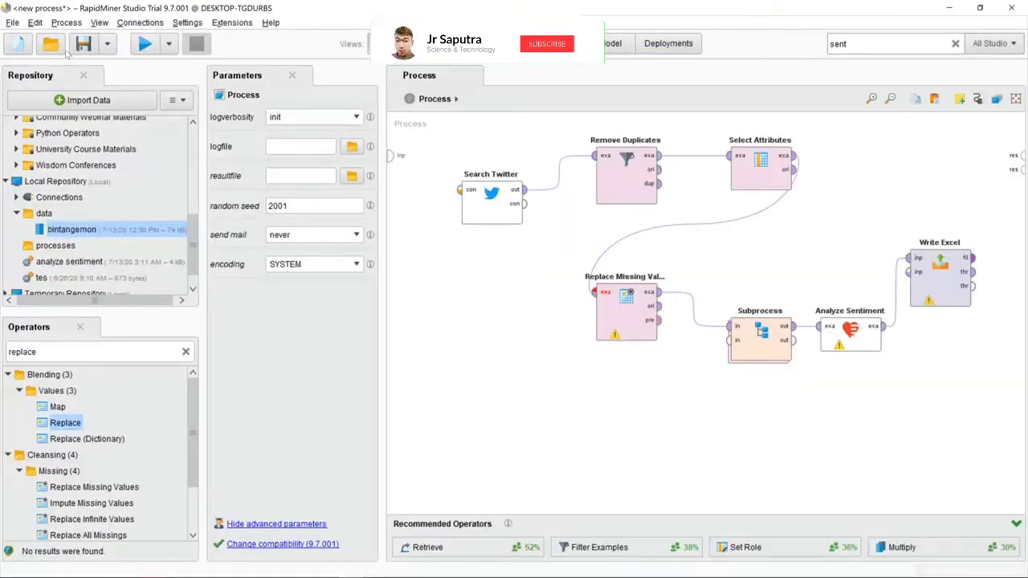
- Import bintangemon.xlsx from the Bintang_emon folder on drive D, taking all cells of sheet Lembar1 with row 1 as header
click(83, 103)
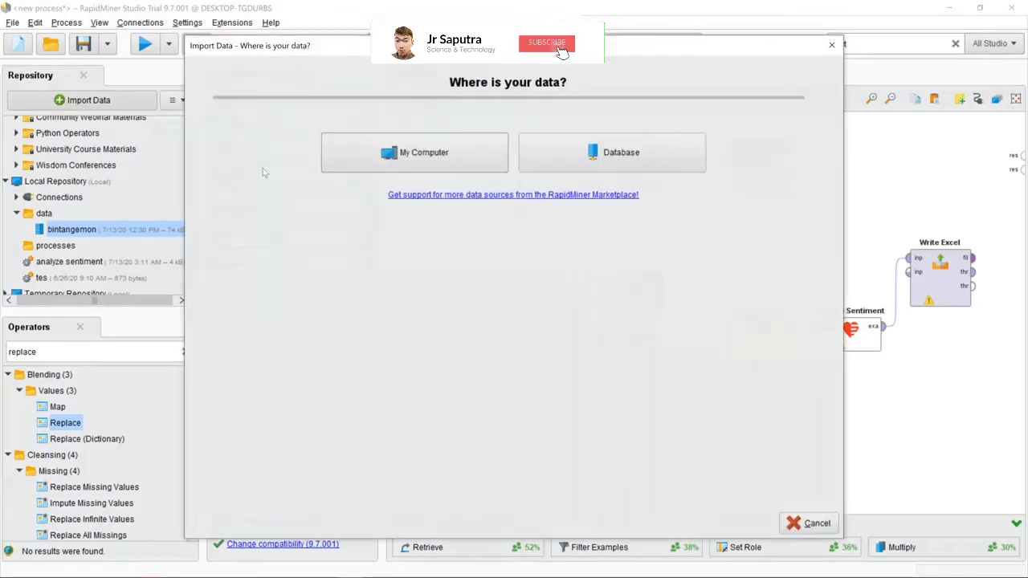
click(443, 161)
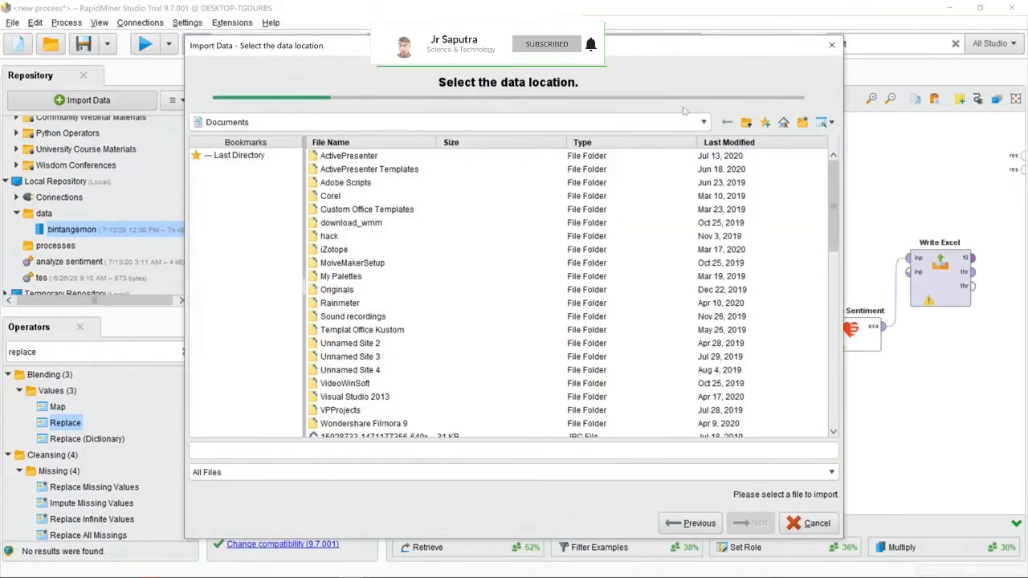
click(704, 122)
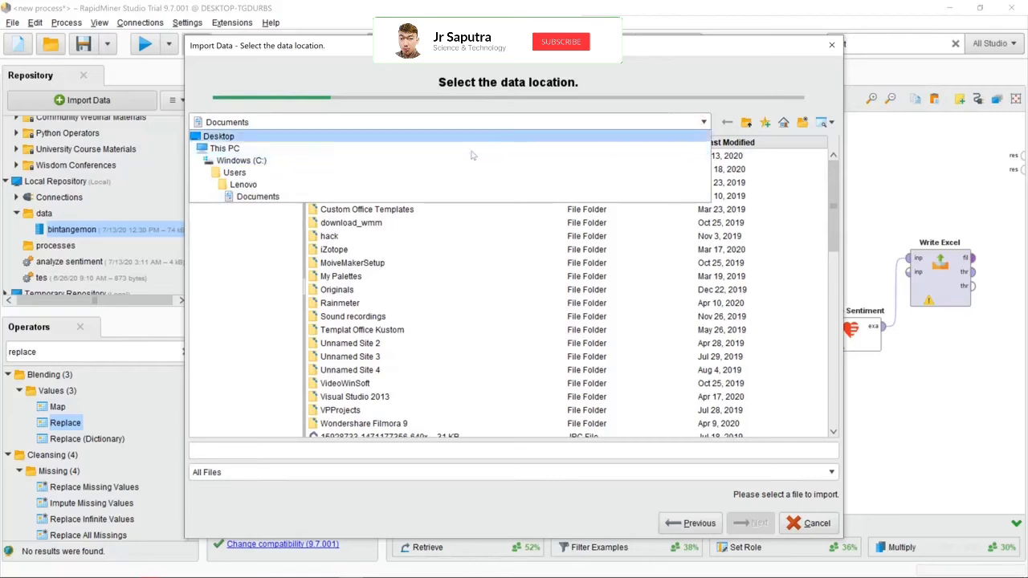
click(440, 151)
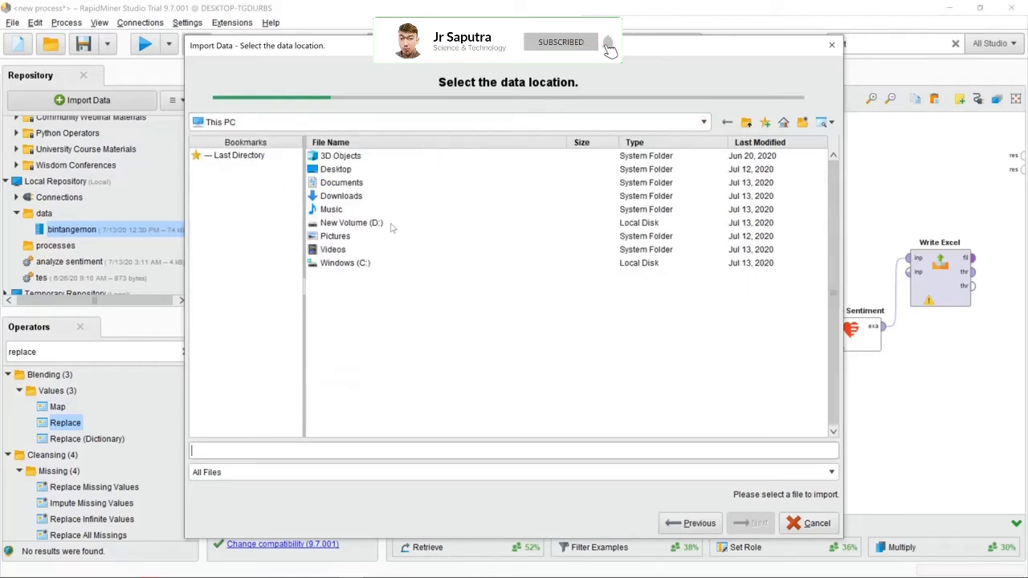
double_click(361, 222)
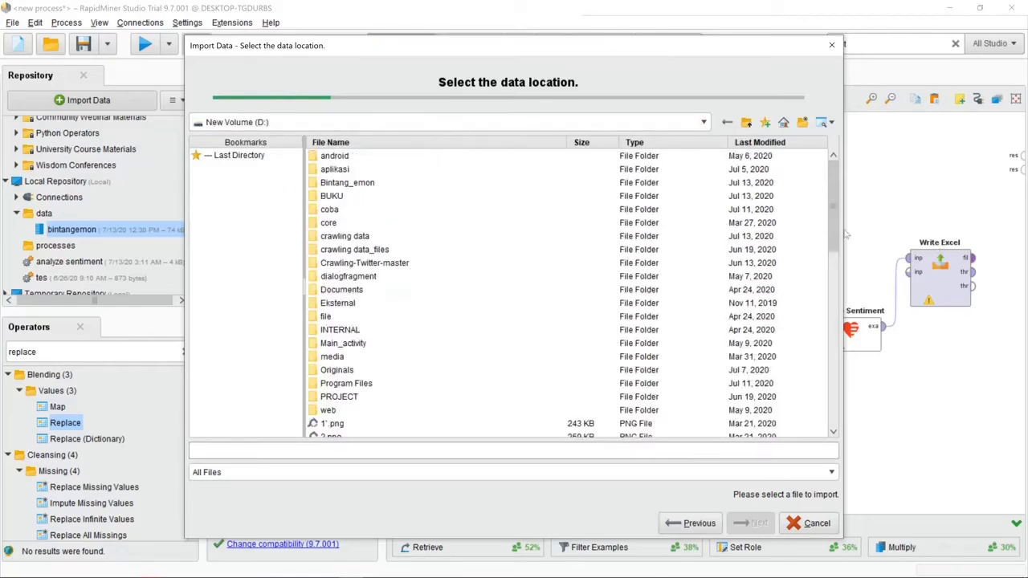
double_click(390, 184)
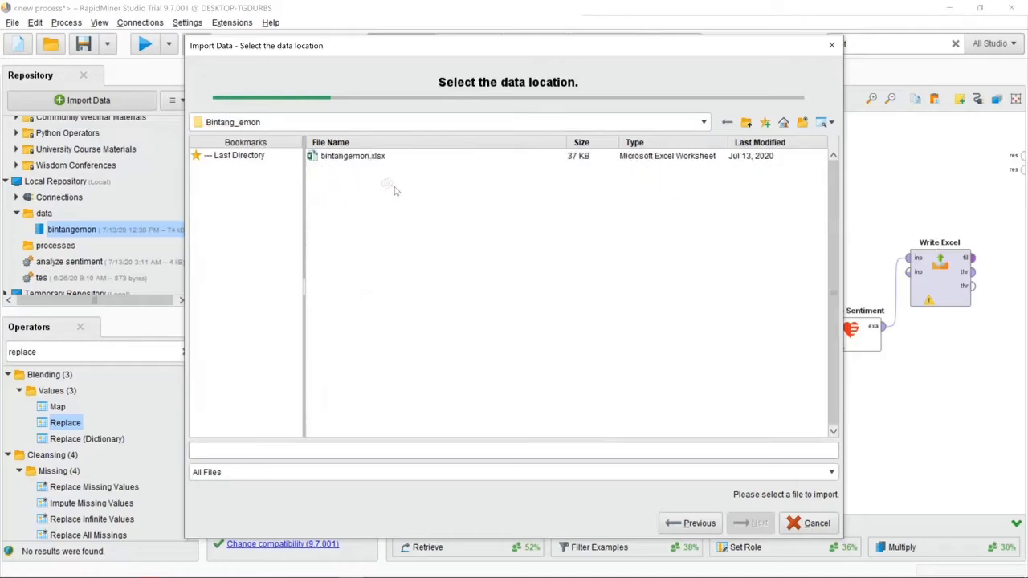
click(353, 157)
click(756, 524)
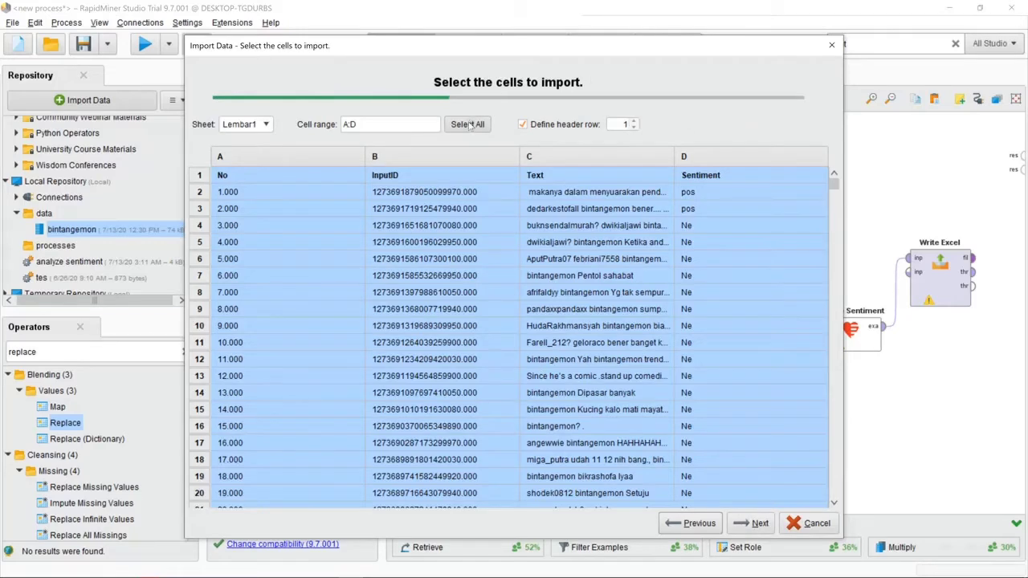
click(758, 524)
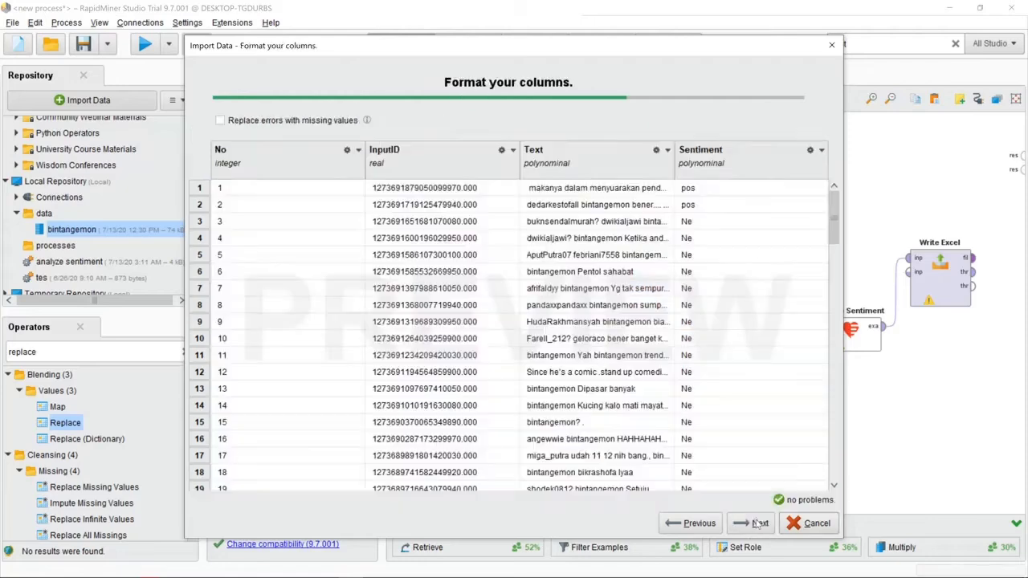
- Change the role of the Sentiment column to label in the import's column formatting
click(822, 150)
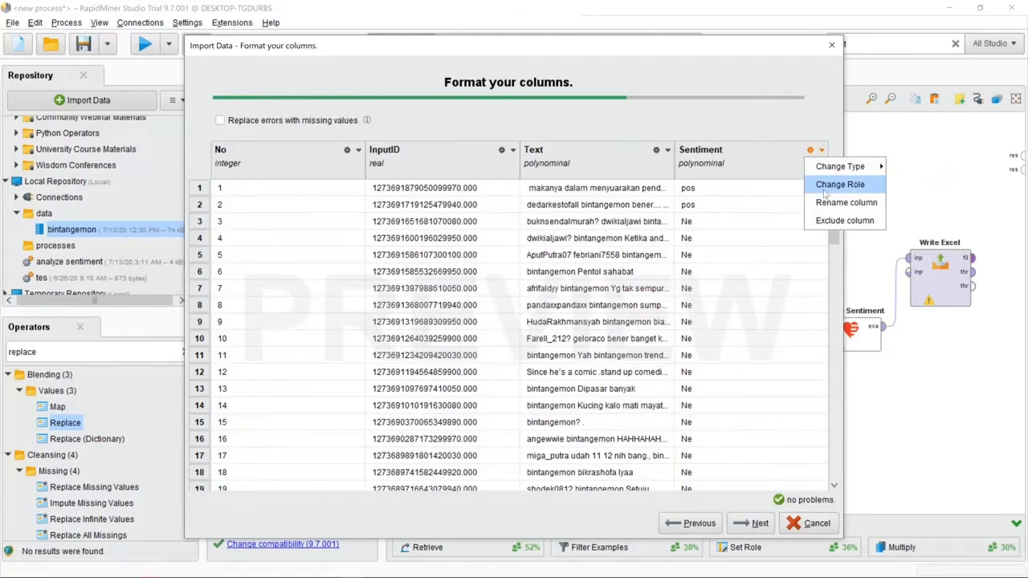
click(831, 185)
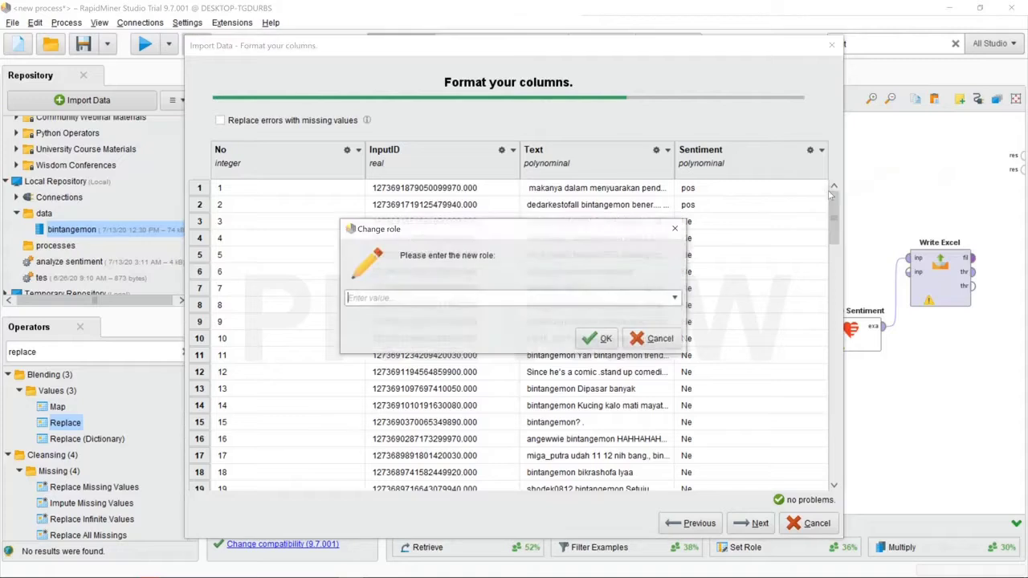
click(676, 299)
click(575, 312)
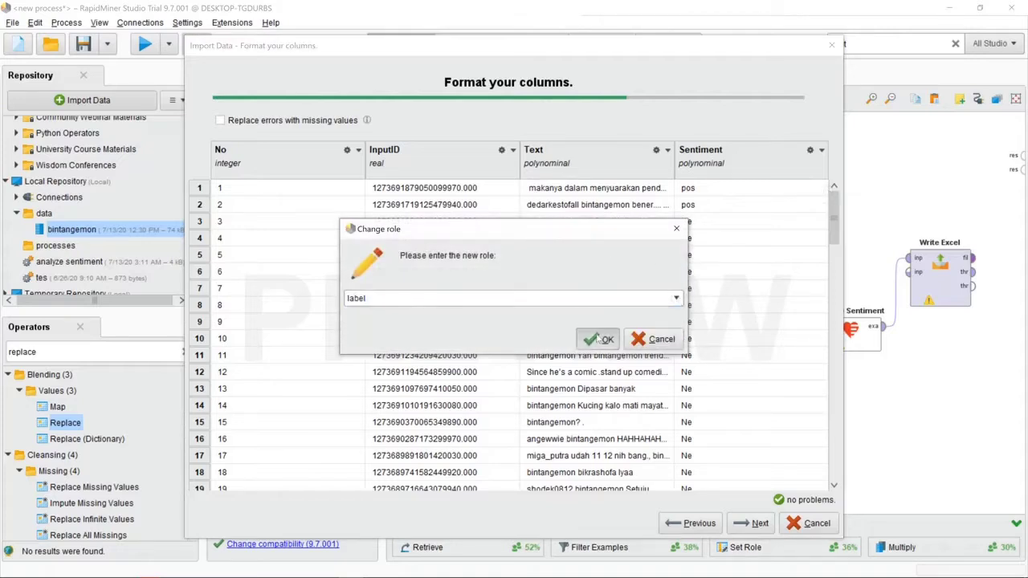
click(596, 342)
click(668, 150)
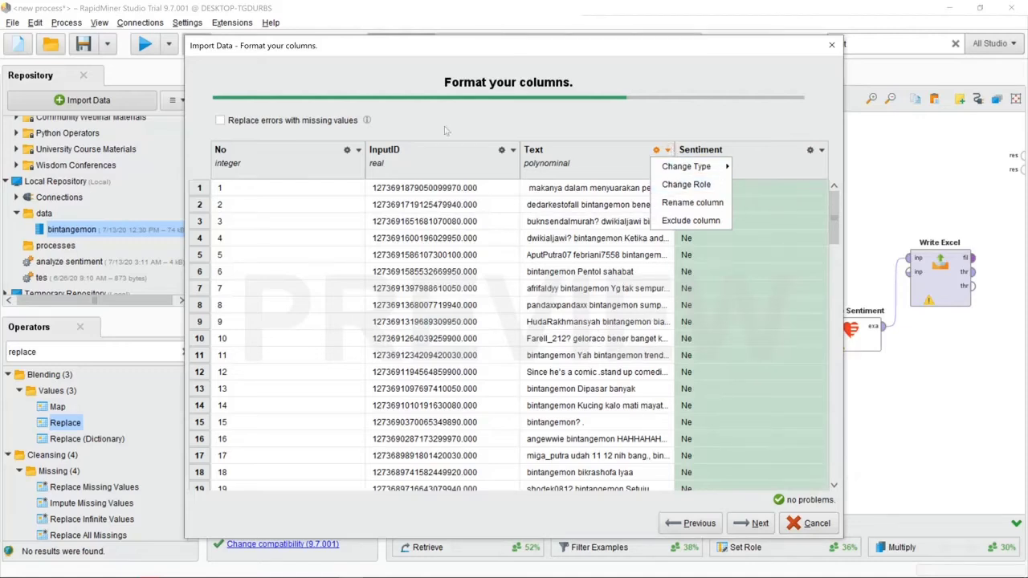
key(Escape)
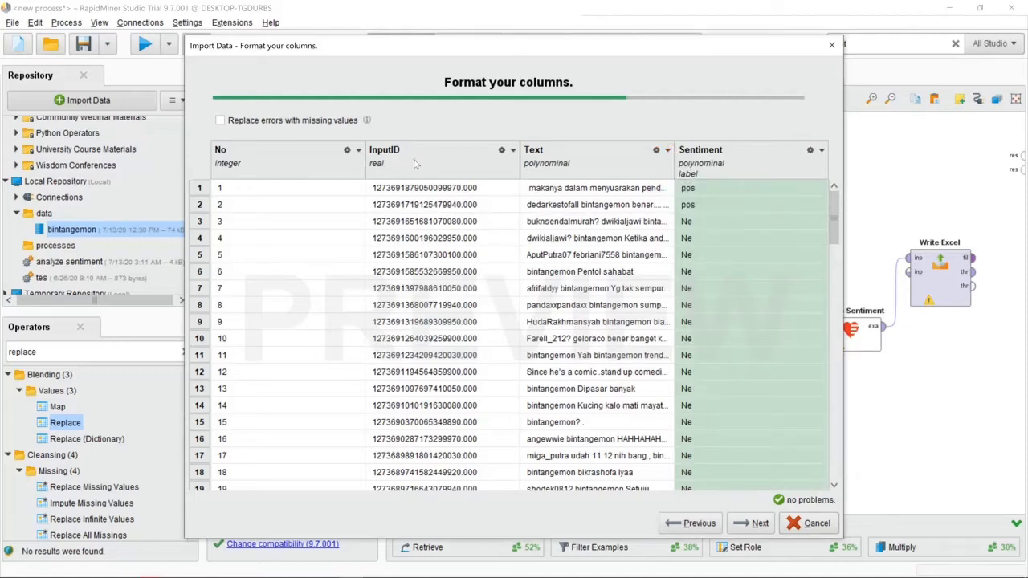
- Exclude the InputID and No columns from the import
click(513, 150)
click(523, 219)
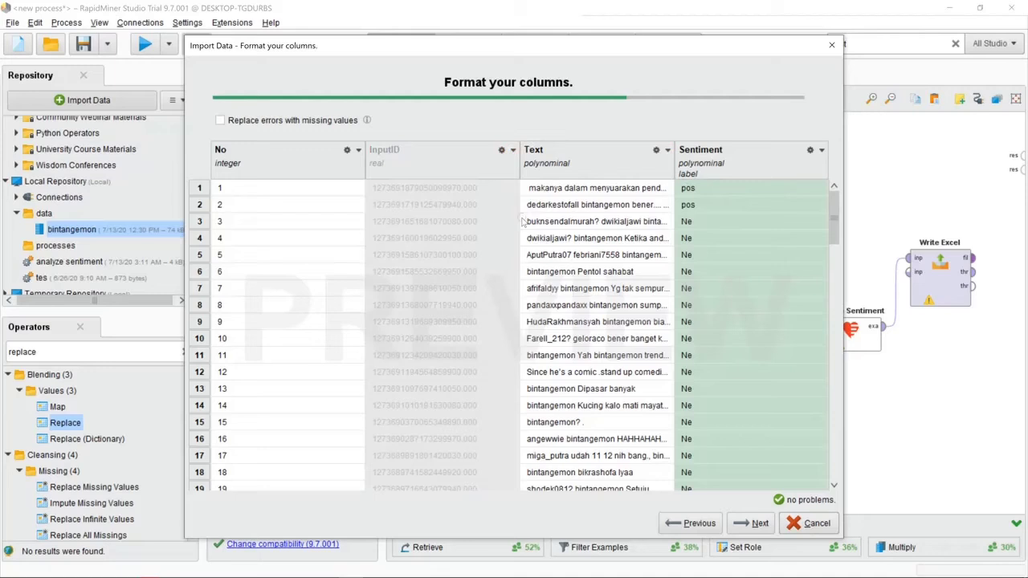
click(358, 151)
click(377, 218)
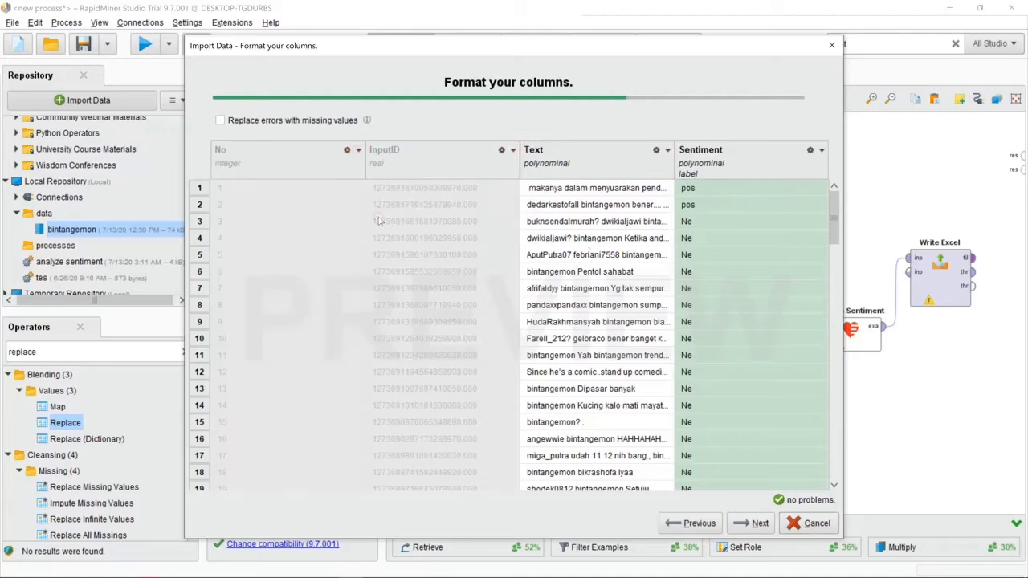
- Store the imported data as bintangemon in the Local Repository's data folder, overwriting the existing entry
click(759, 526)
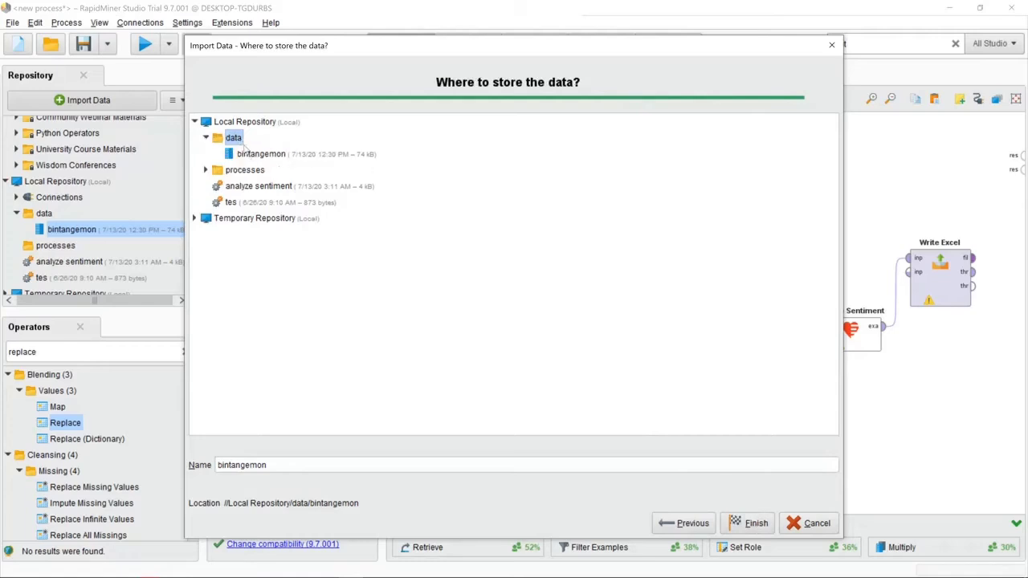
click(750, 523)
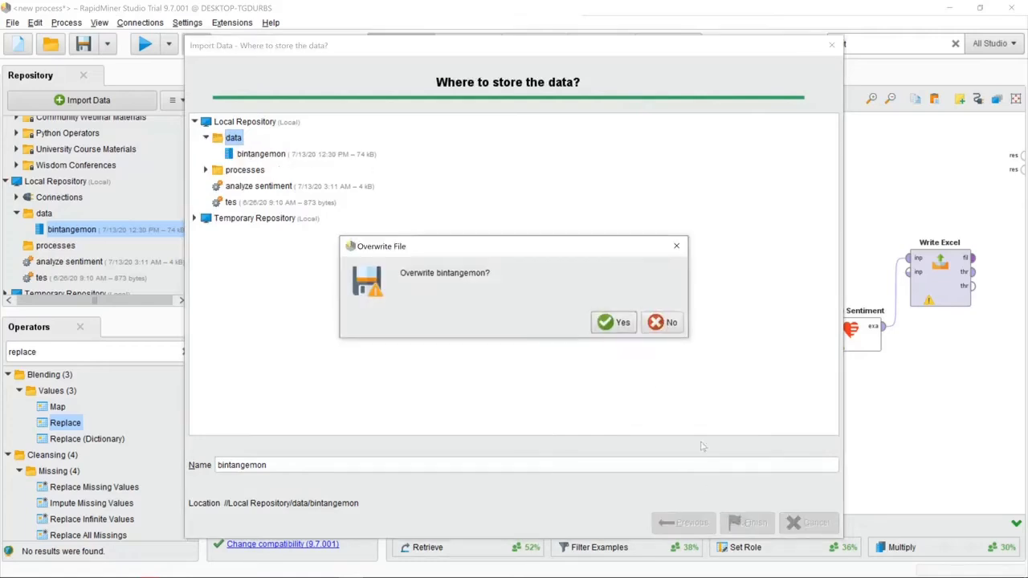
click(619, 323)
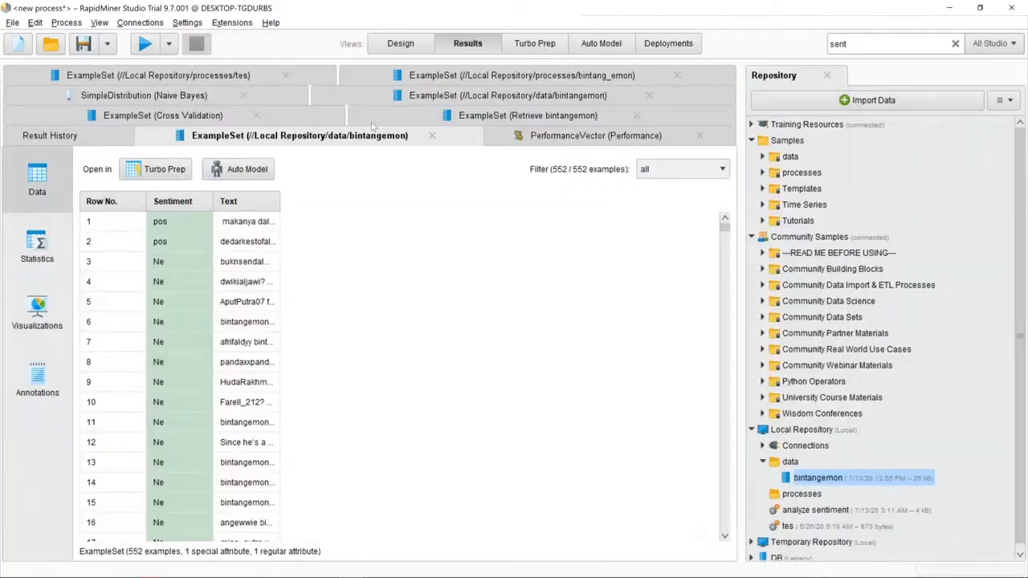
click(385, 45)
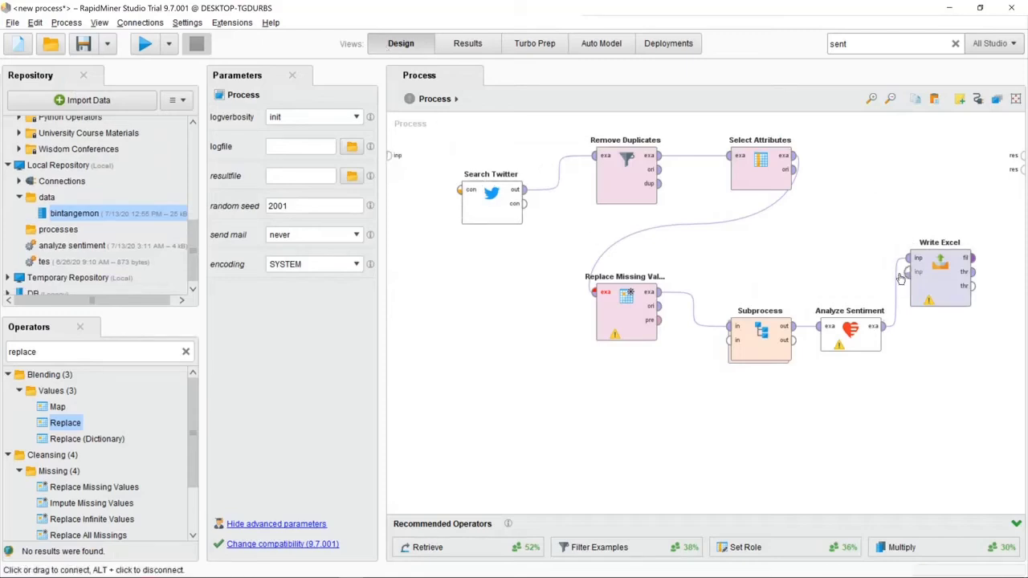
drag(985, 384, 455, 132)
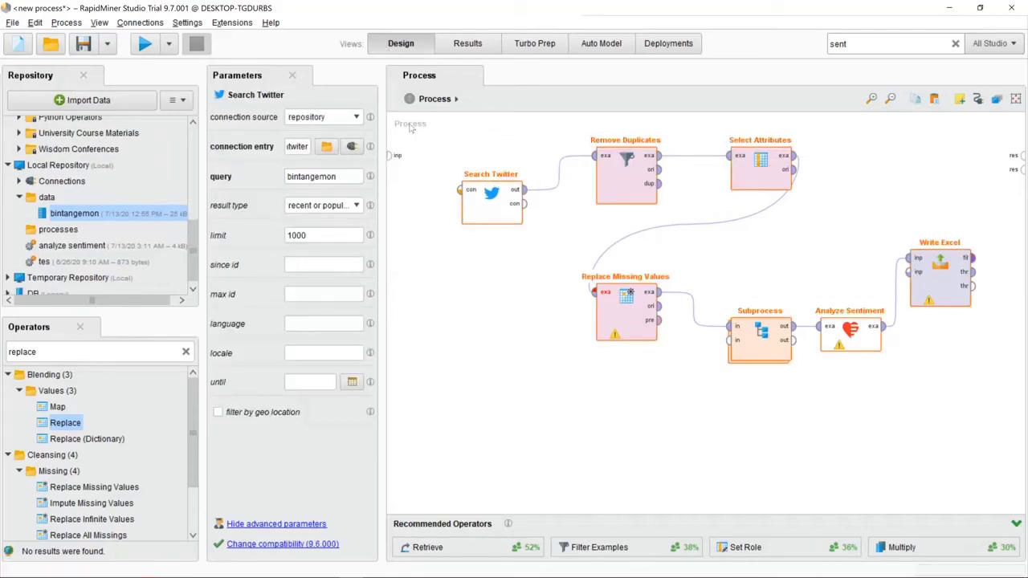
click(663, 173)
mouse_move(665, 175)
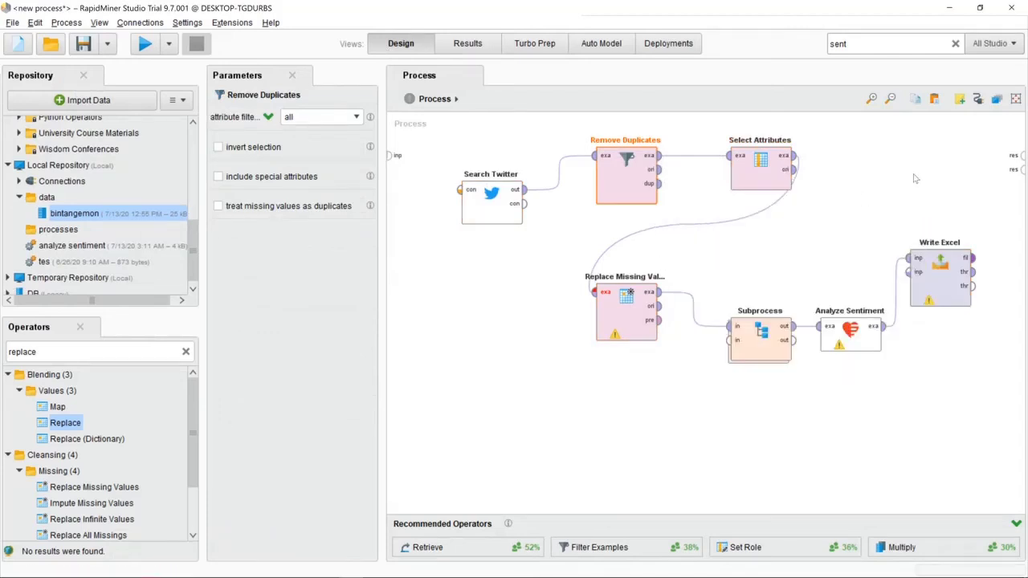
right_click(875, 175)
mouse_move(883, 207)
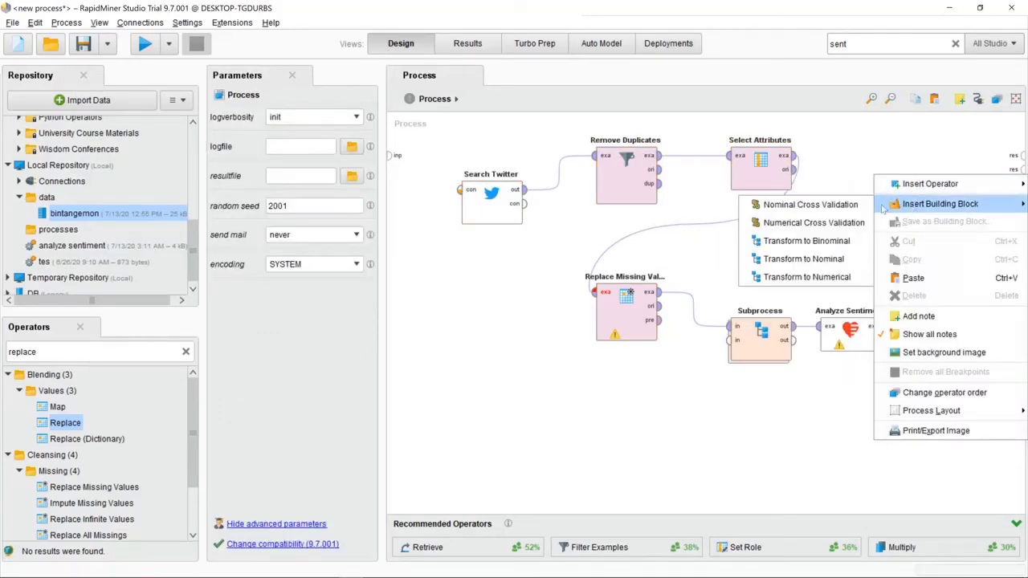
click(813, 452)
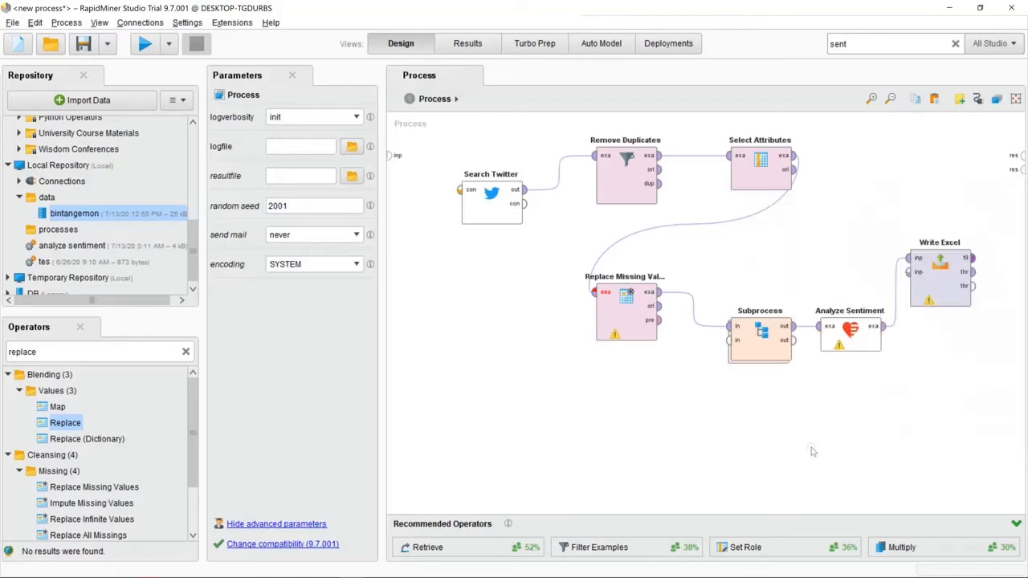
- Open the retrieved bintangemon example set in Turbo Prep and look through its Text and Sentiment columns
click(467, 43)
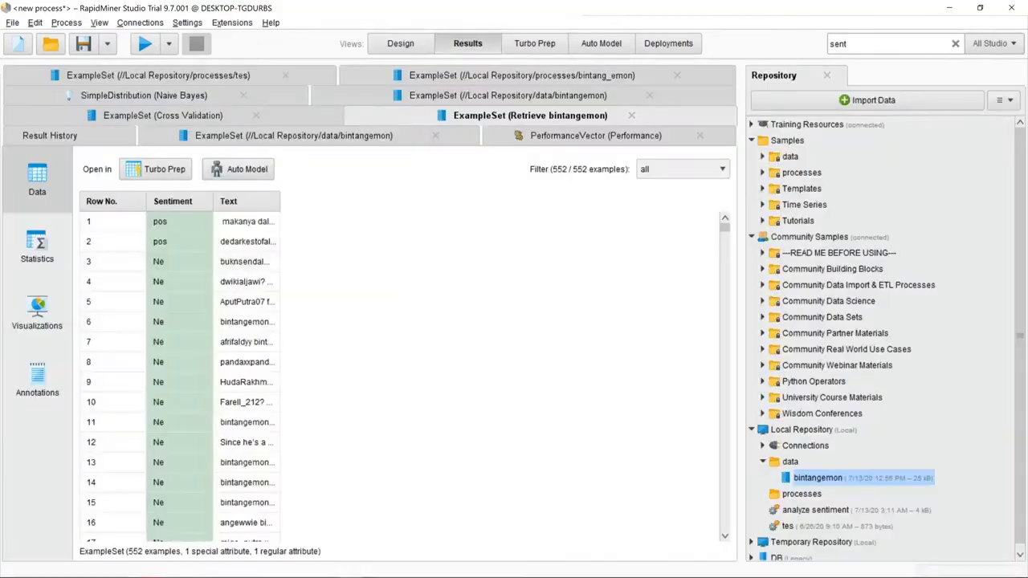
click(157, 170)
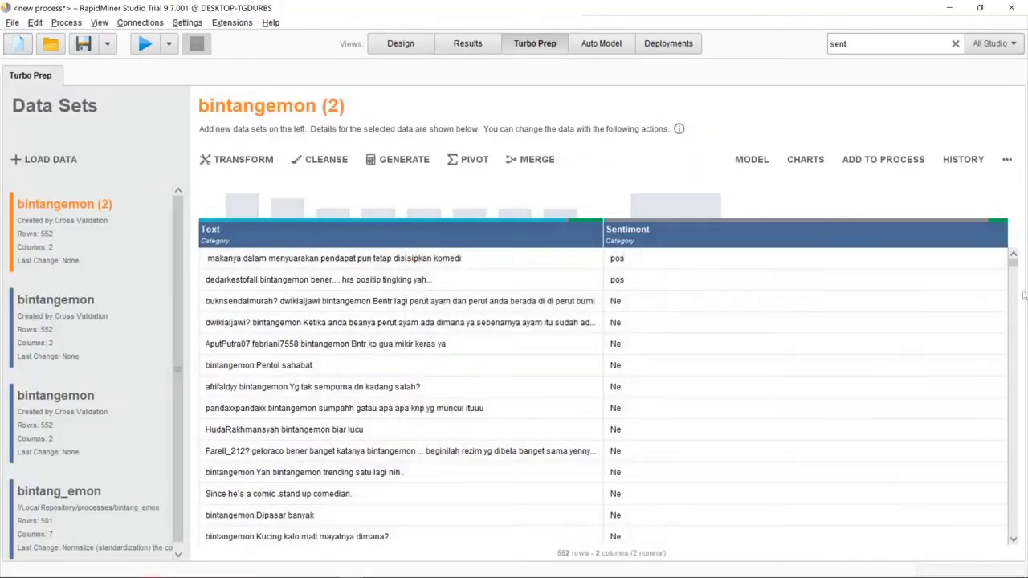
drag(1014, 267, 1011, 314)
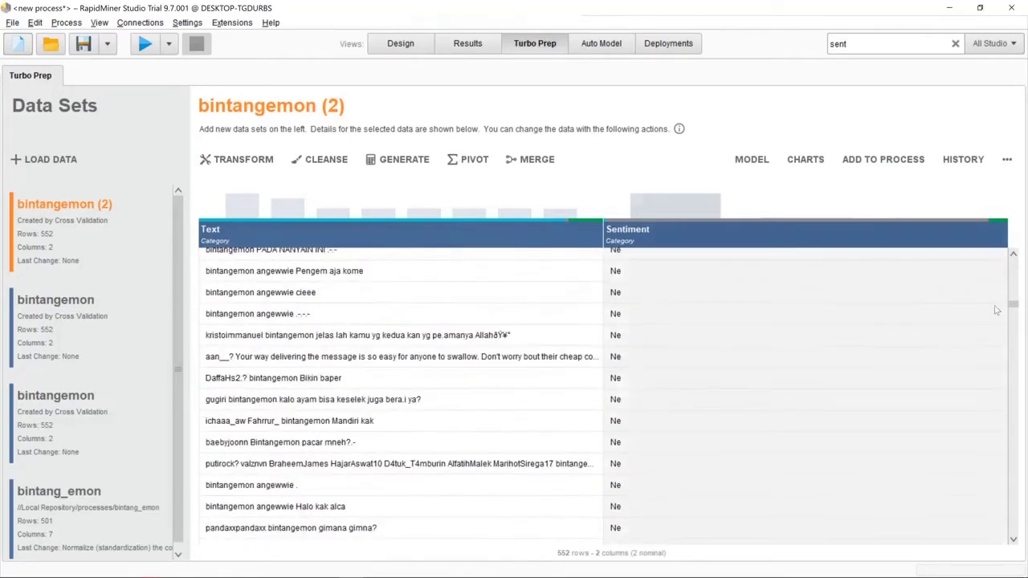
- Delete all operators of the tweet-crawling process to empty the process design
click(401, 45)
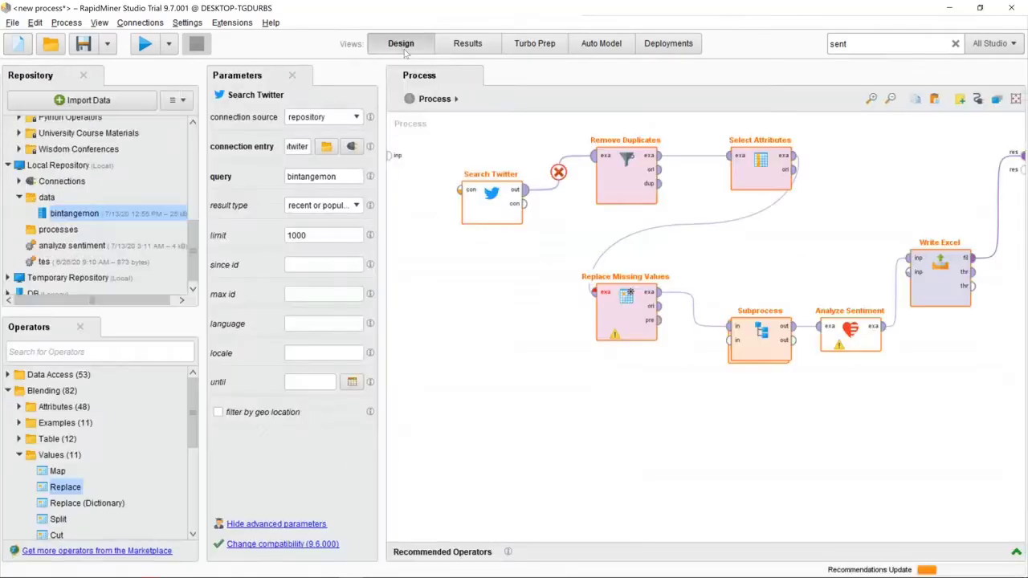
click(503, 220)
key(Delete)
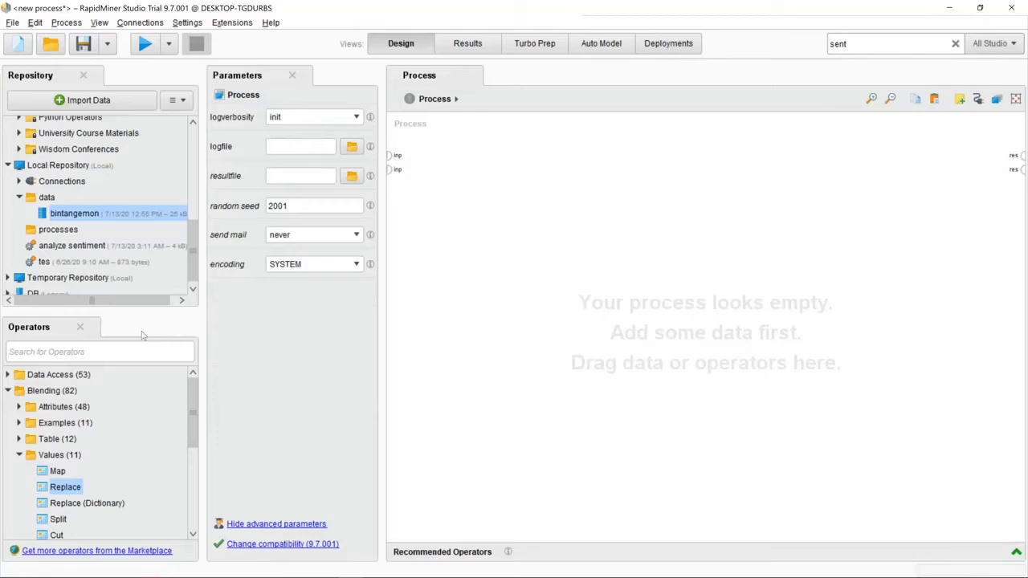
double_click(446, 258)
click(629, 286)
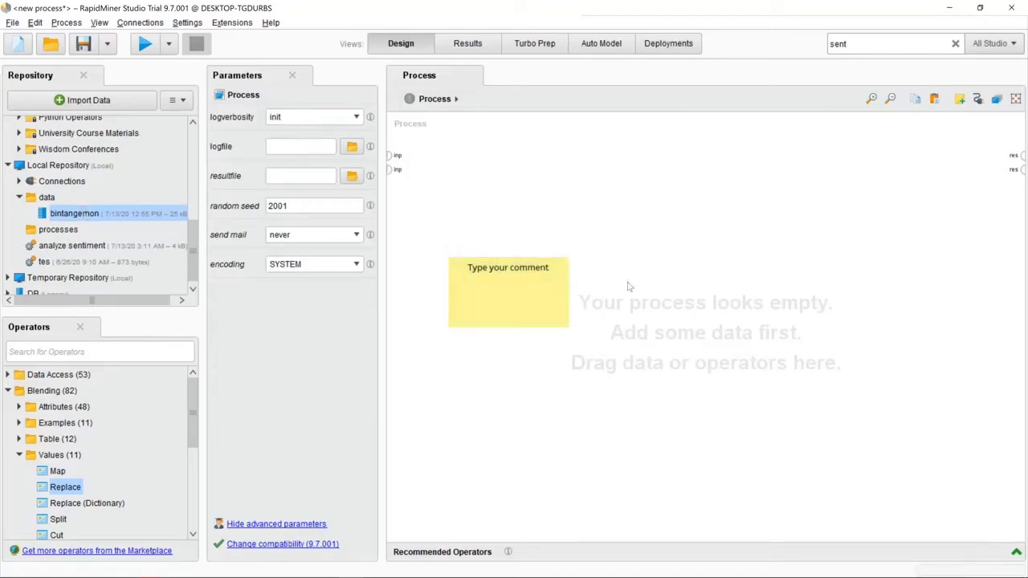
click(526, 281)
key(Delete)
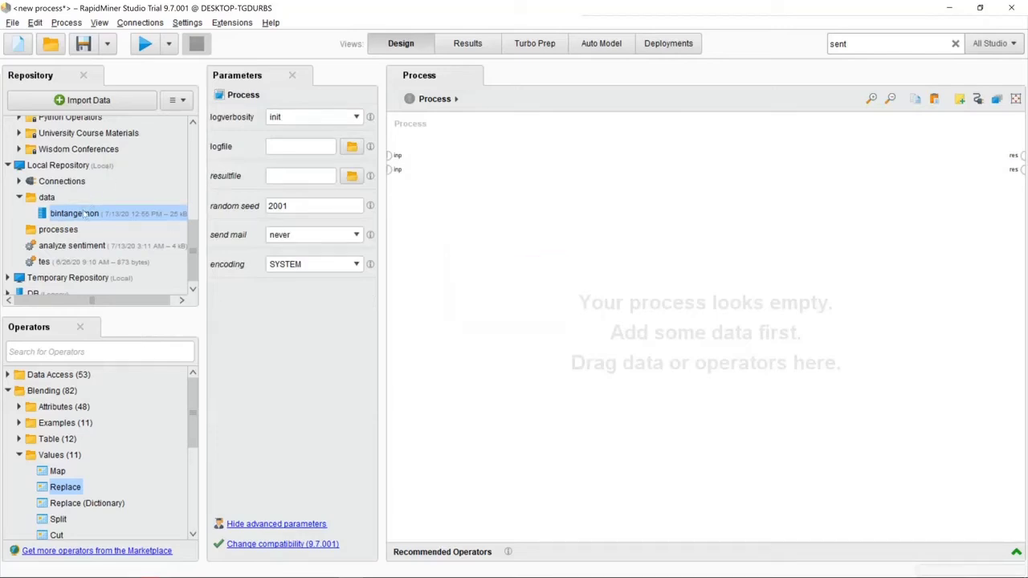
- Add the bintangemon data from the Local Repository and a Cross Validation operator to the empty process
drag(84, 213, 490, 232)
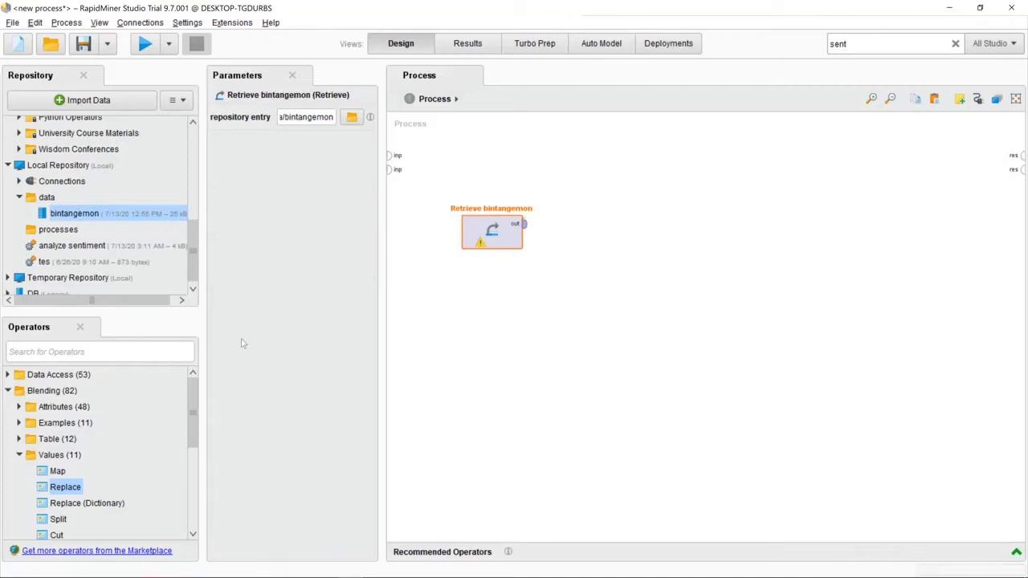
click(142, 351)
text(c)
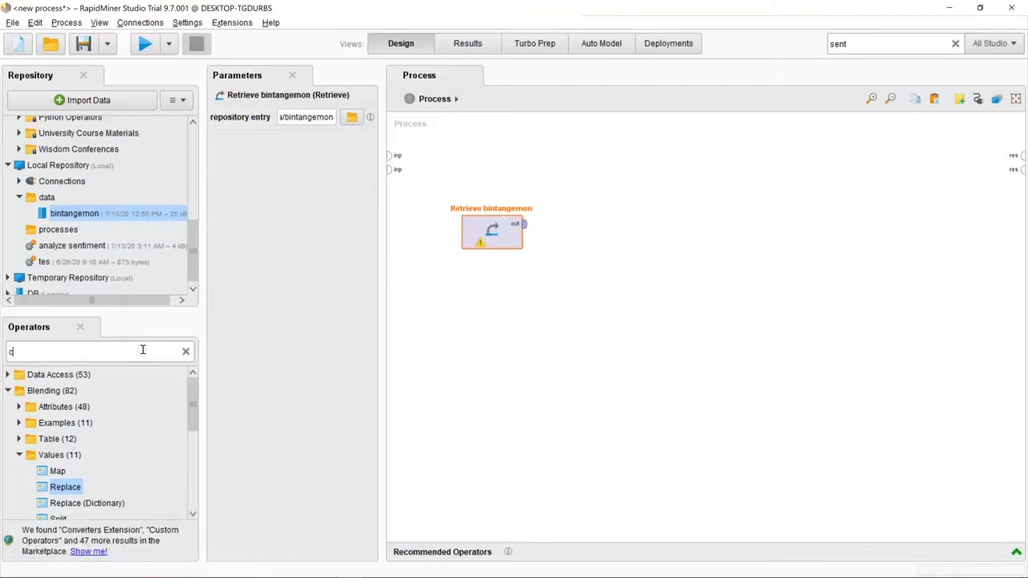
text(ross va)
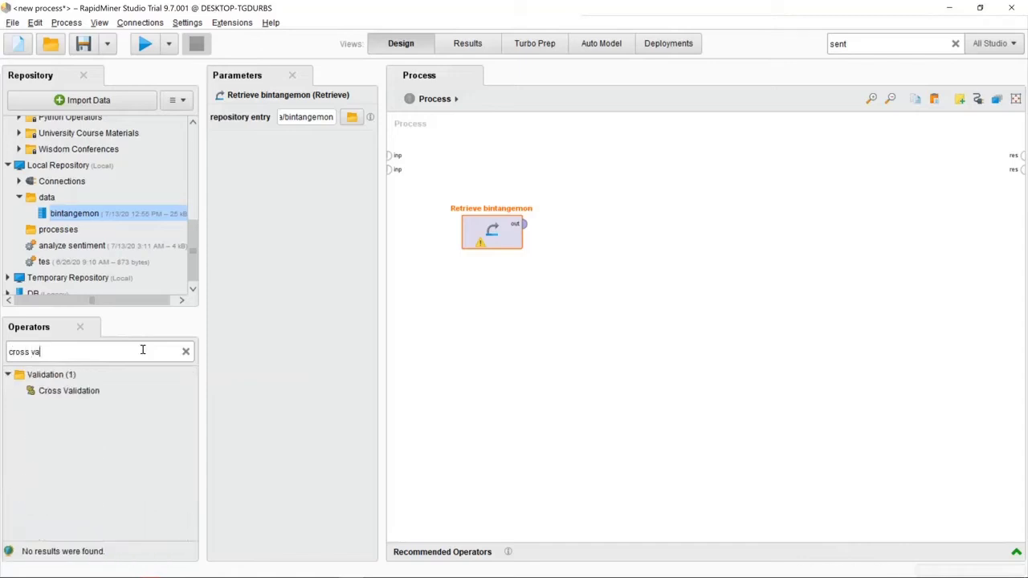
drag(98, 390, 709, 261)
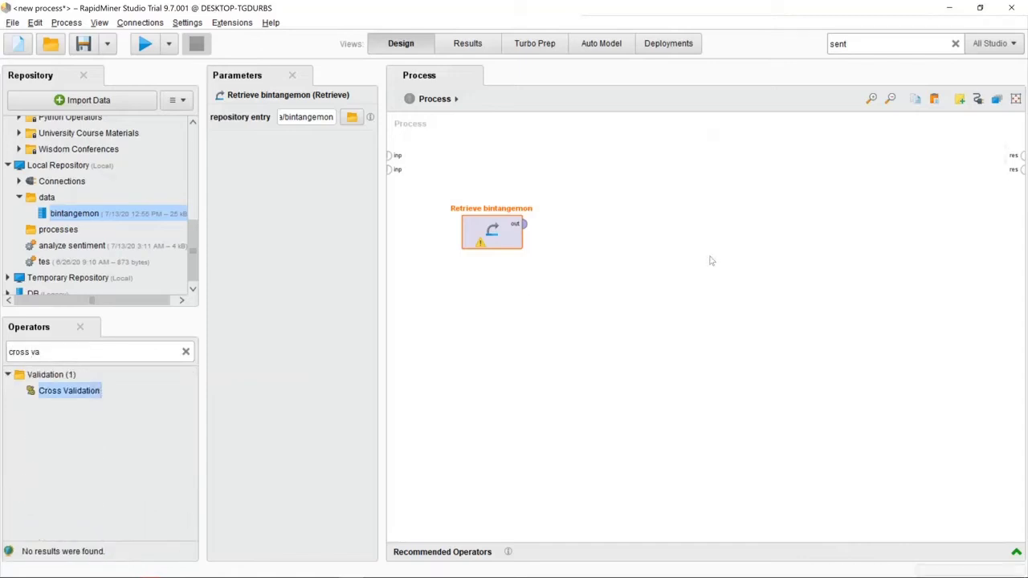
double_click(710, 261)
drag(69, 391, 567, 276)
click(801, 296)
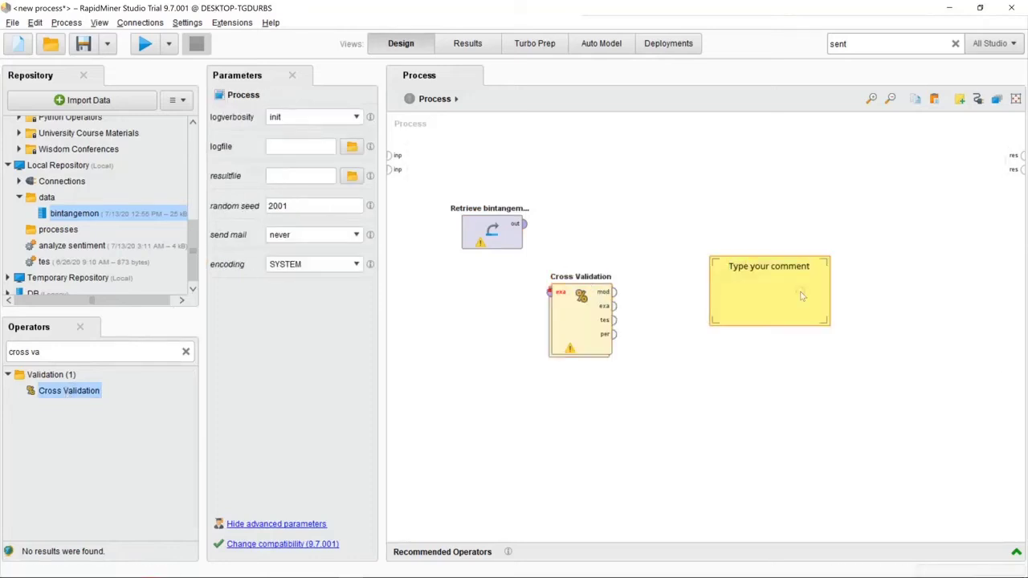
key(Delete)
- Arrange Retrieve bintangemon and Cross Validation side by side in one row, with Cross Validation on the right
drag(604, 313, 692, 245)
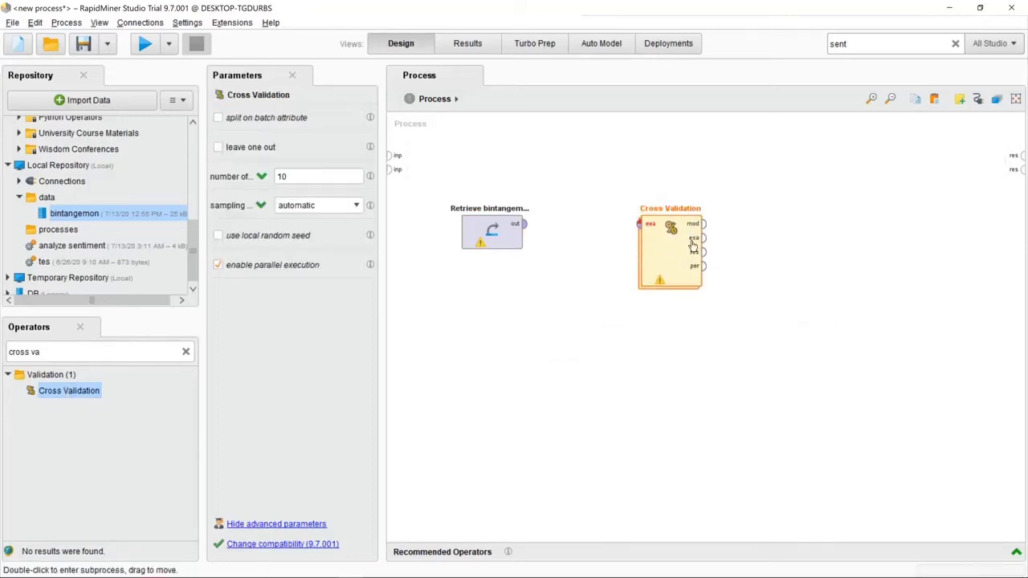
drag(514, 239, 514, 204)
click(662, 272)
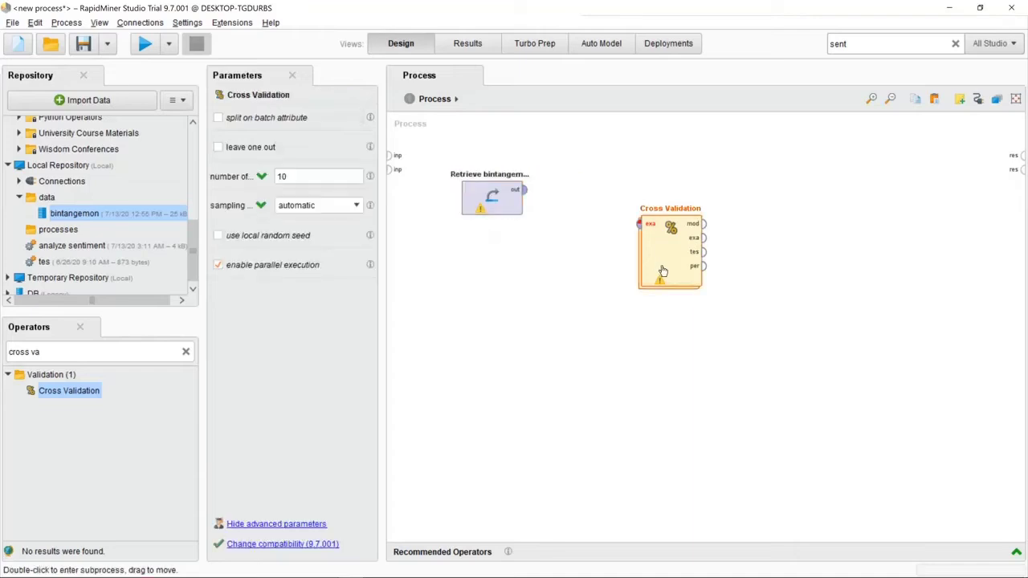
drag(662, 271, 665, 240)
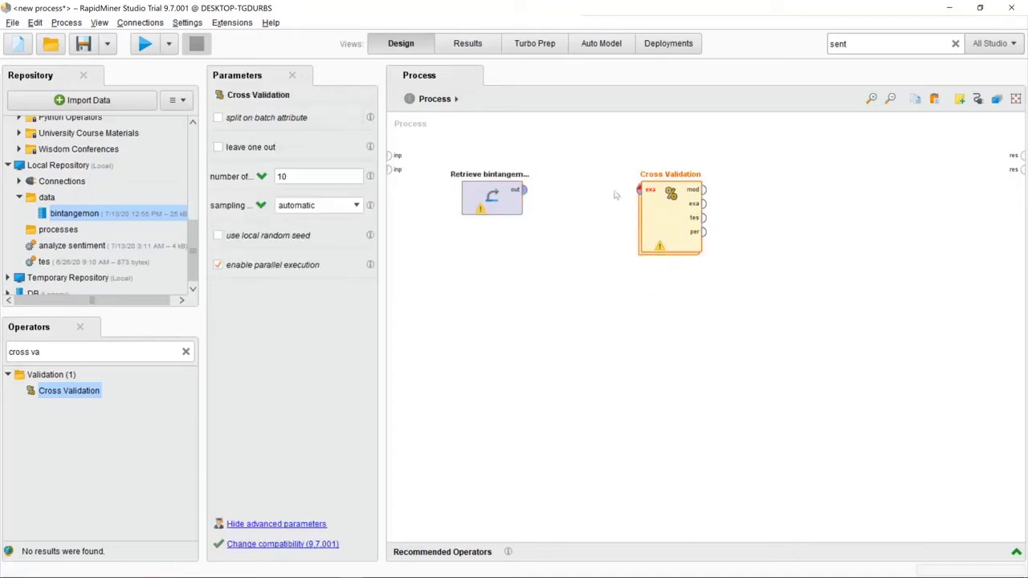
click(394, 154)
right_click(462, 197)
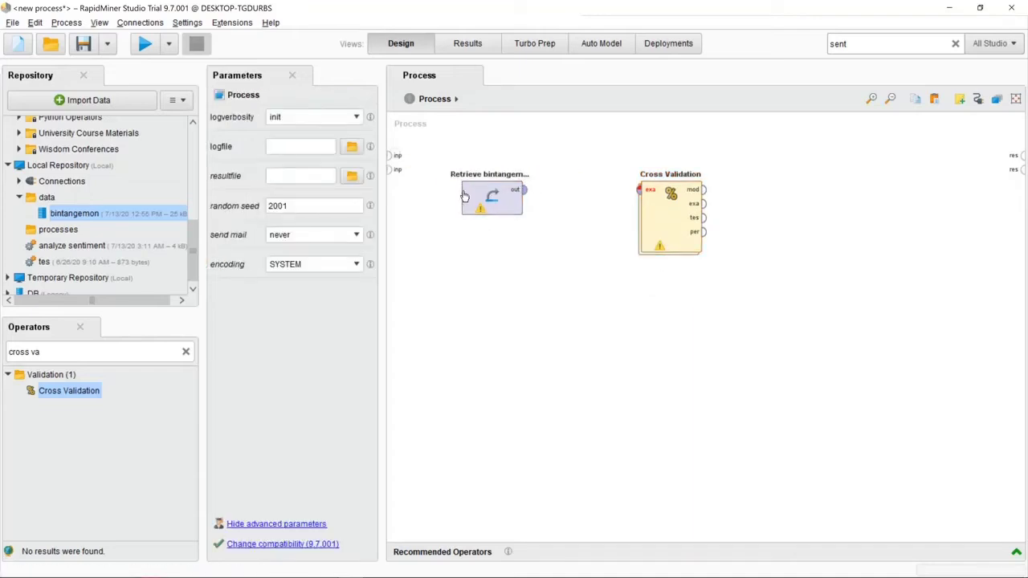
- Connect Retrieve bintangemon's output to Cross Validation's example set input and confirm data/bintangemon as its repository entry
click(522, 191)
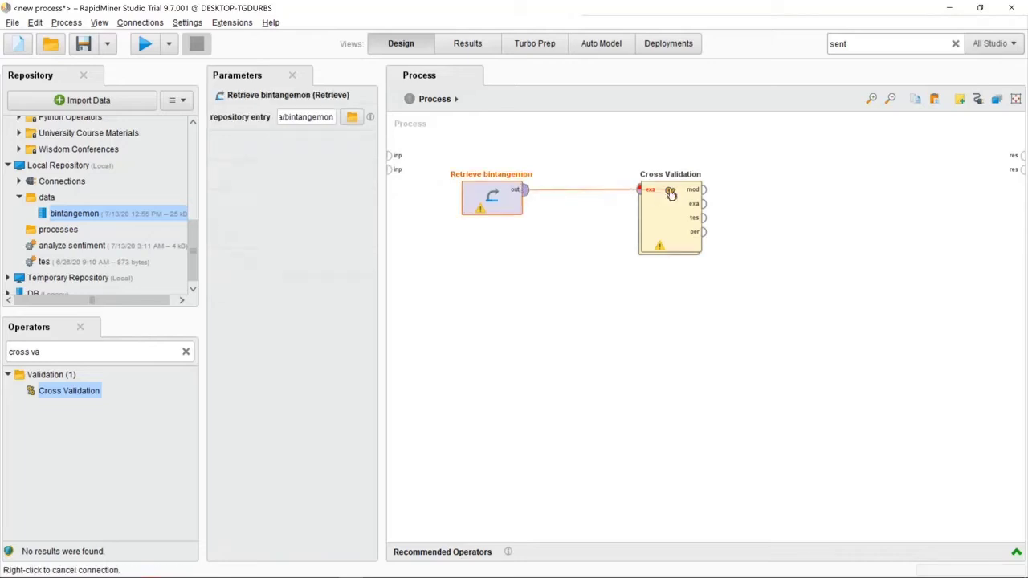
click(641, 190)
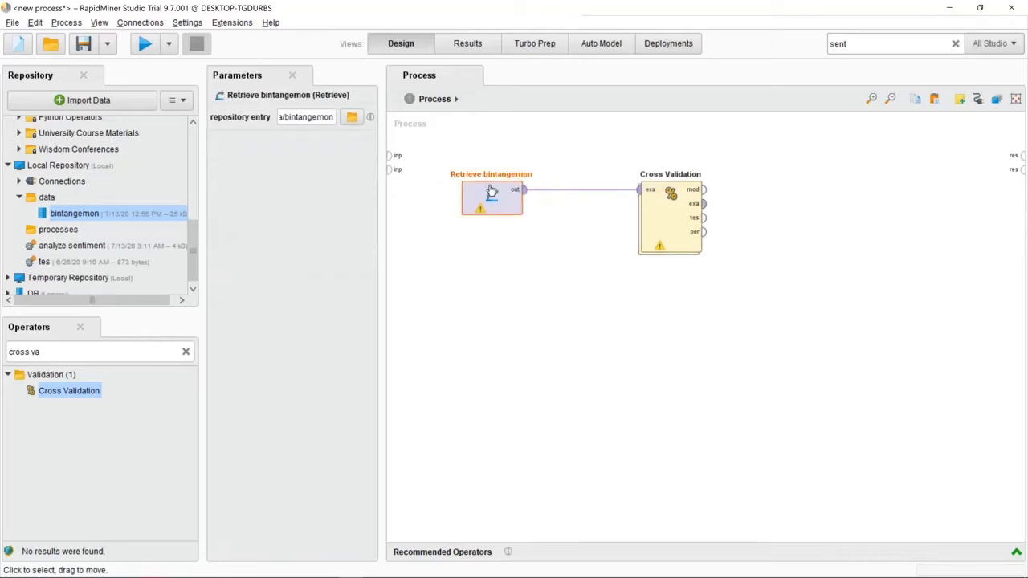
click(350, 117)
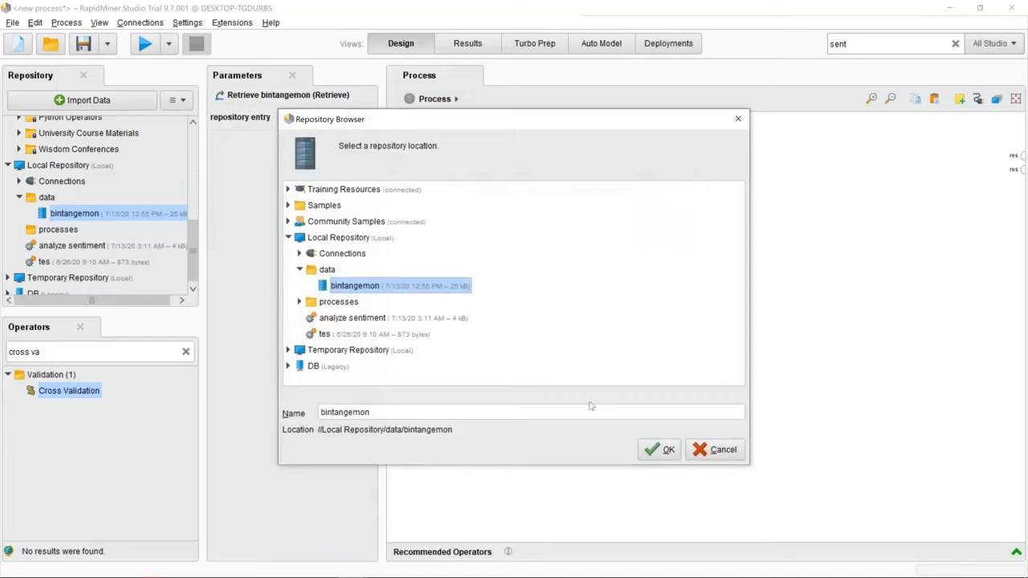
click(659, 450)
- Connect Cross Validation's mod, exa, tes and per outputs to successive result ports of the process
click(704, 192)
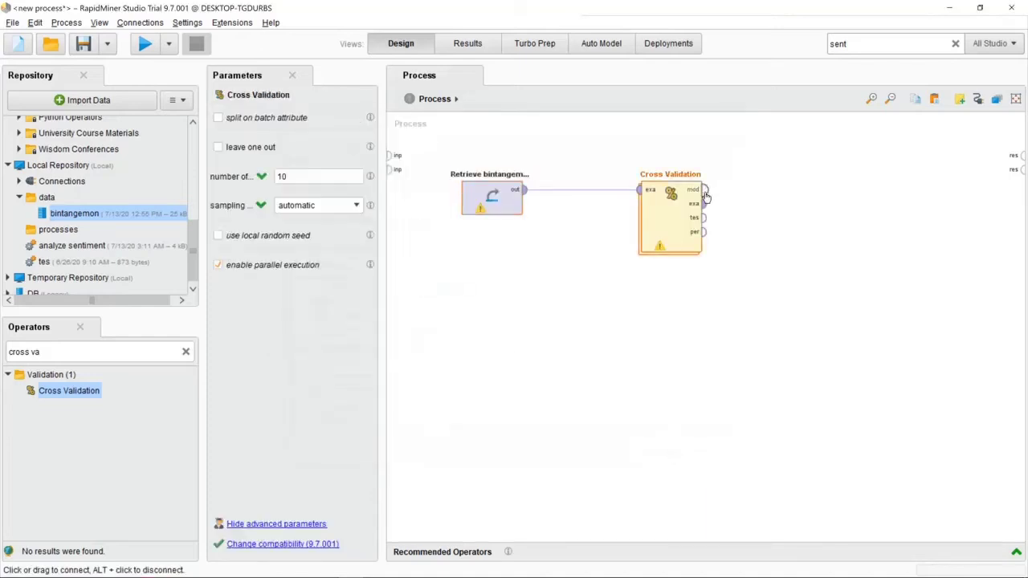
drag(706, 197, 896, 181)
drag(706, 193, 963, 166)
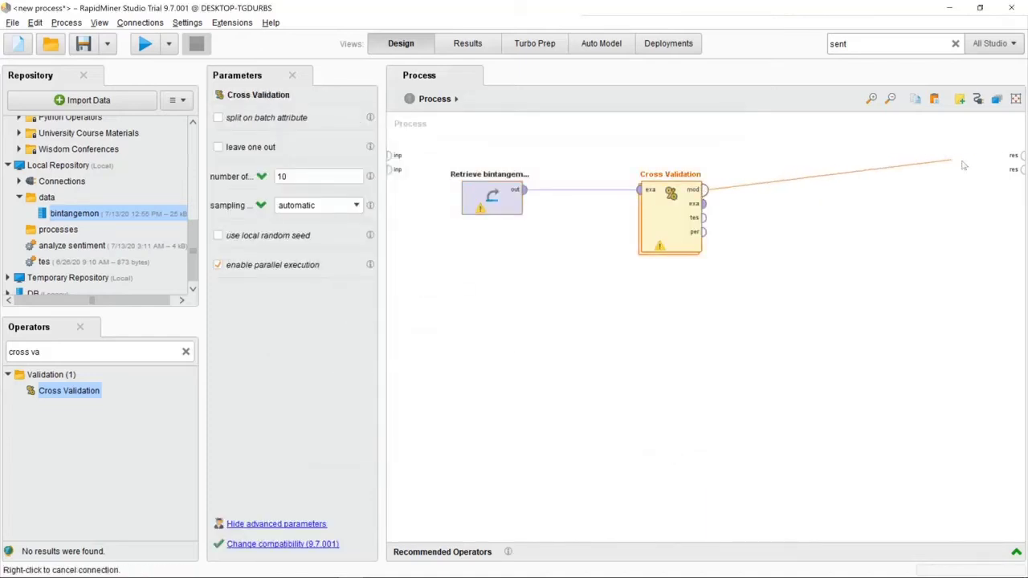
click(1014, 155)
click(705, 205)
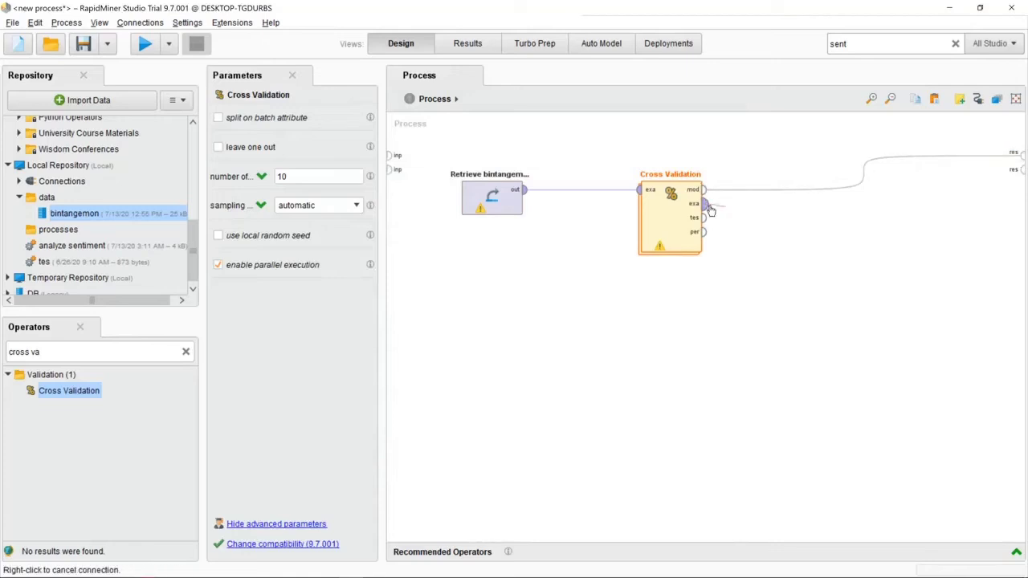
click(1016, 167)
click(704, 218)
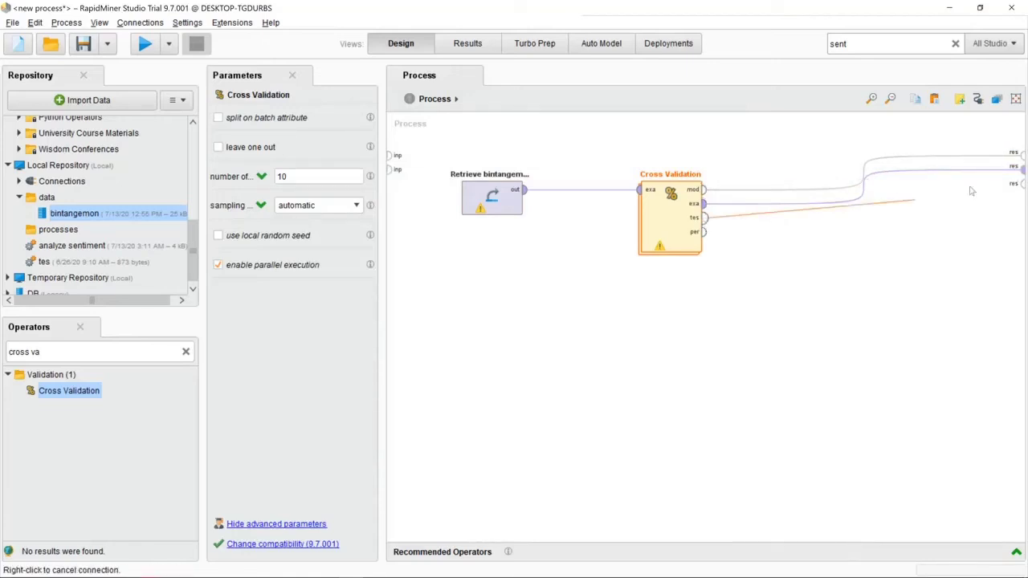
click(1014, 183)
click(704, 232)
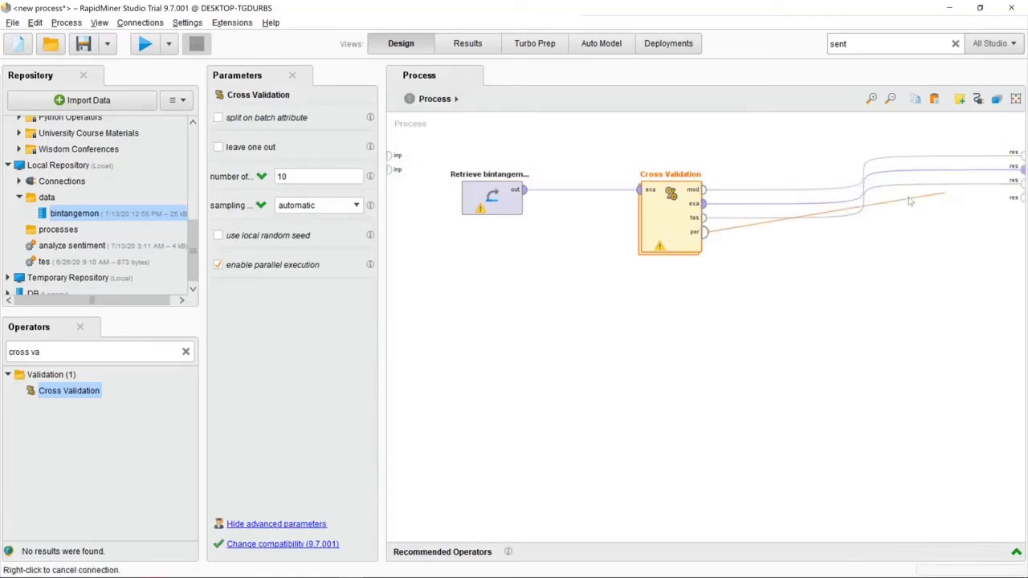
click(1016, 197)
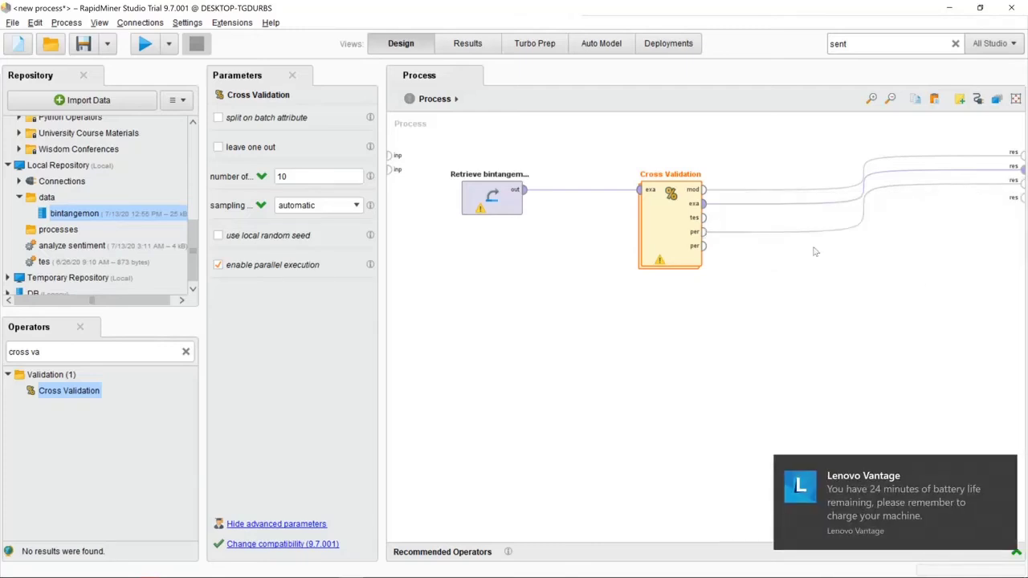
- Remove the per connection from the third result port, then connect Cross Validation's tes and per outputs to the third and fourth result ports
click(863, 207)
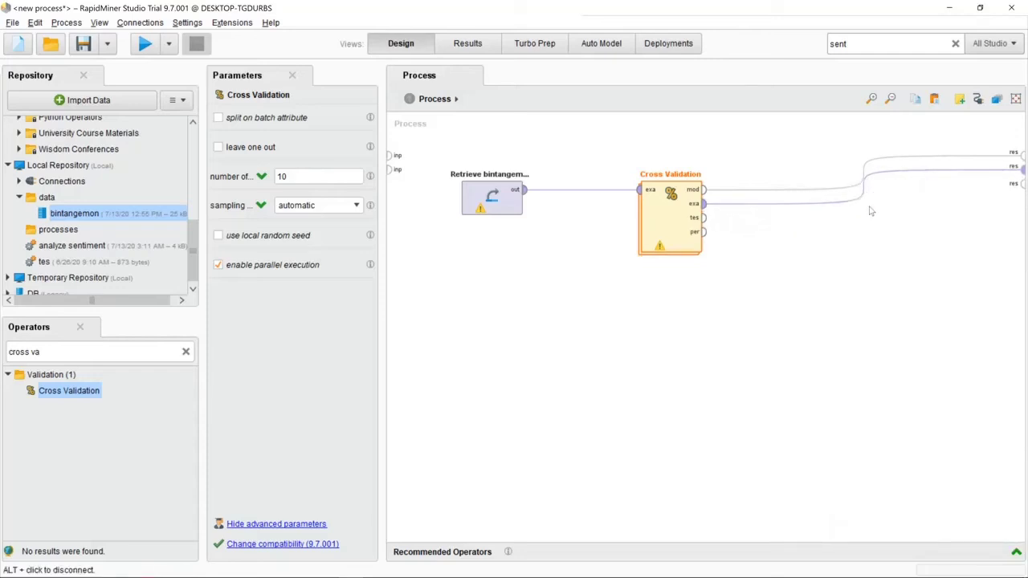
click(705, 218)
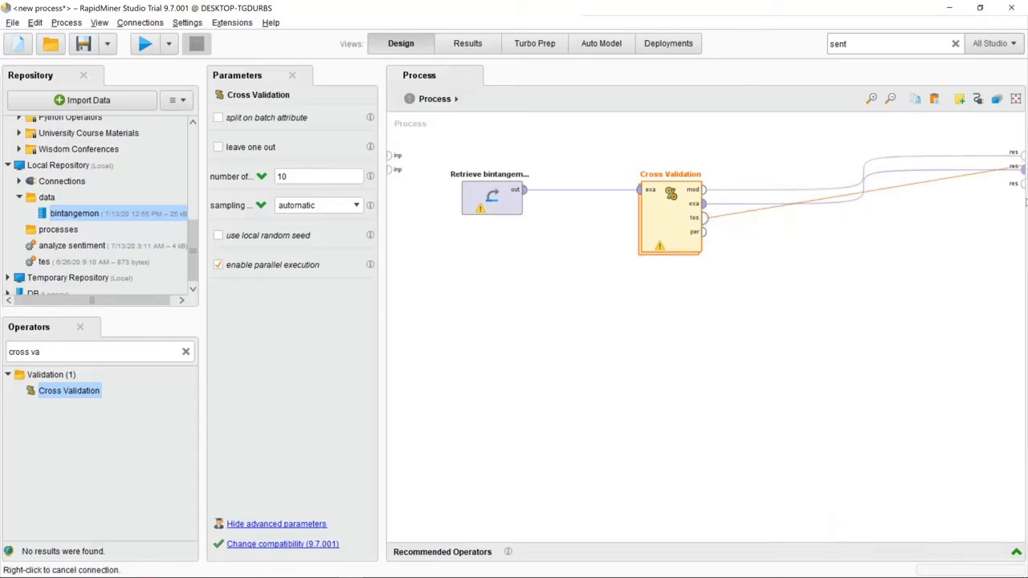
right_click(1008, 186)
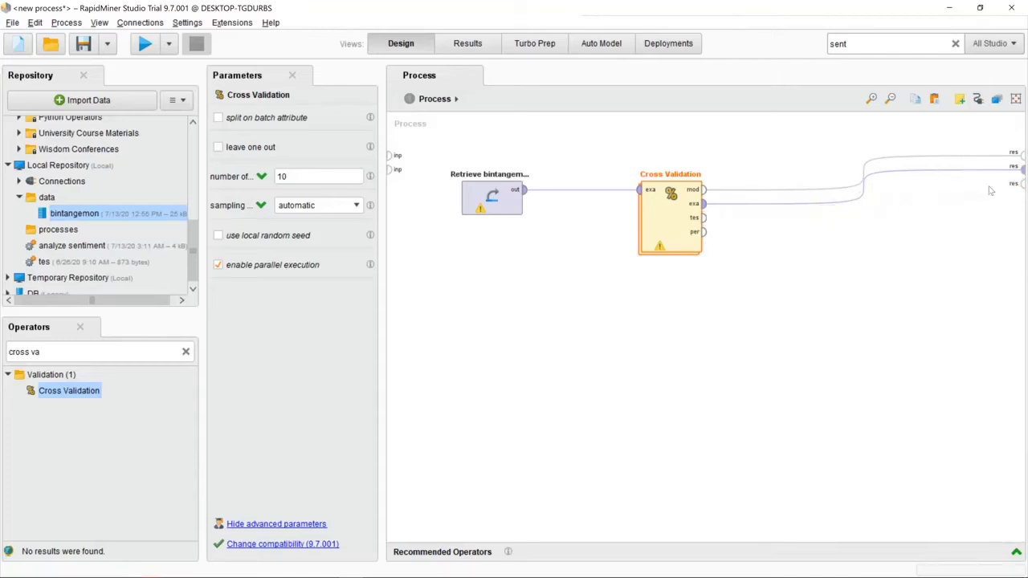
click(704, 218)
click(1013, 184)
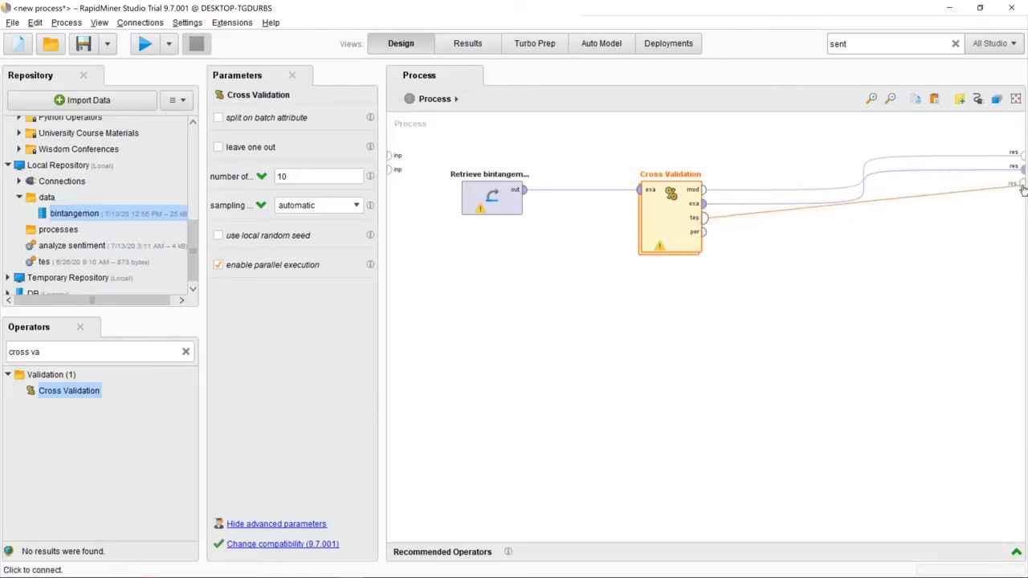
click(703, 232)
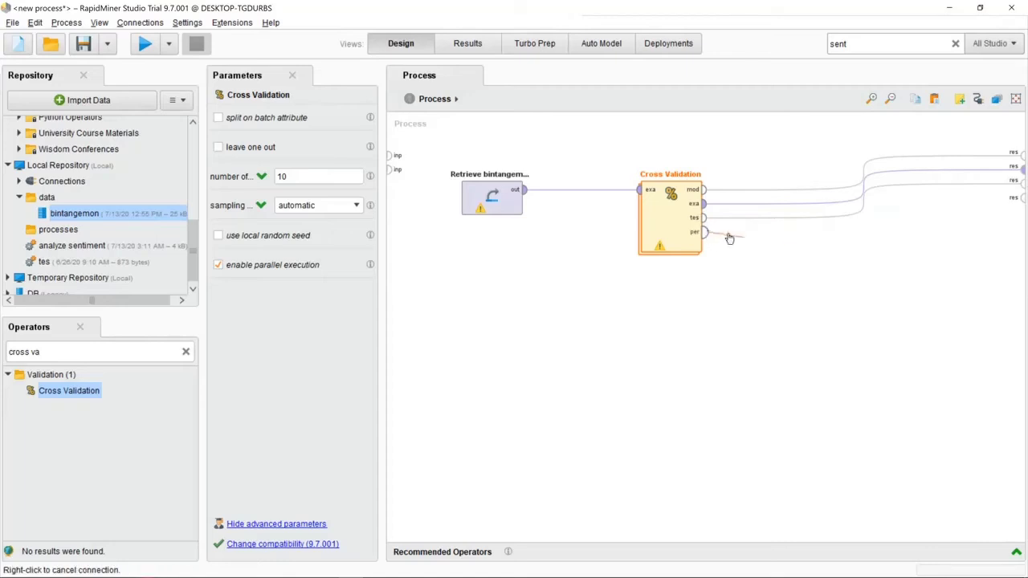
right_click(1021, 199)
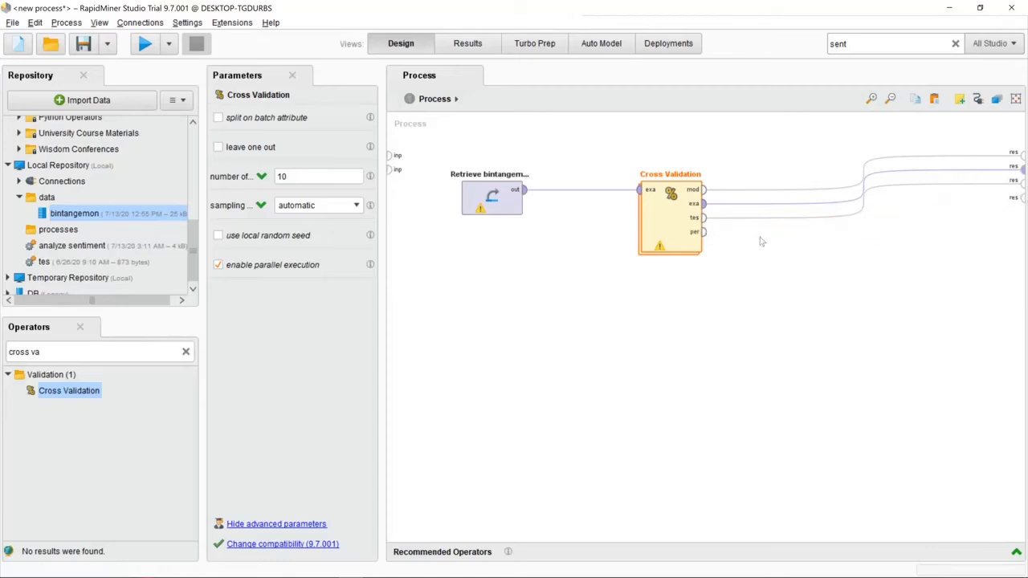
click(703, 232)
click(1017, 198)
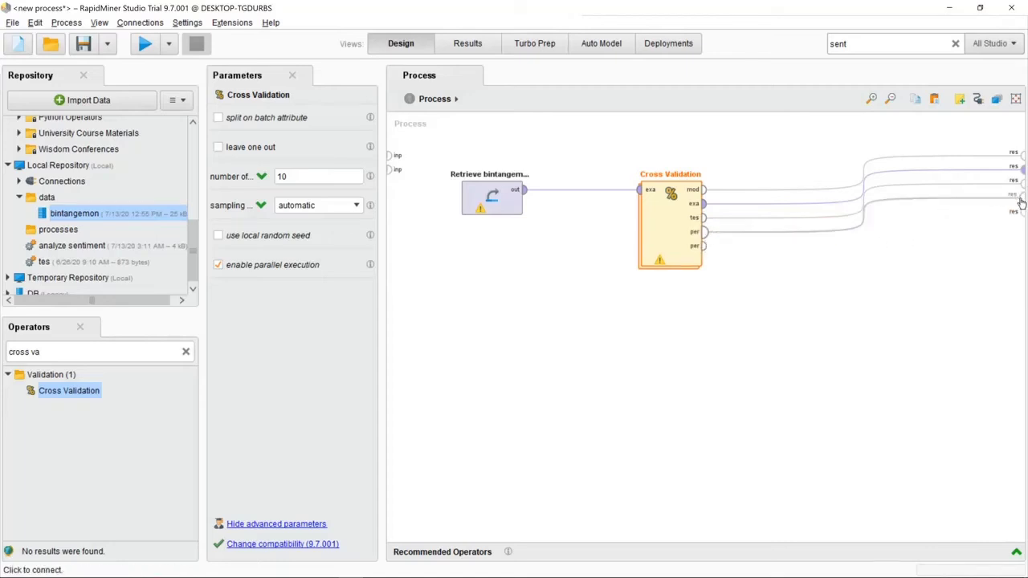
- Open the Cross Validation subprocess and add a Naive Bayes operator to its Training area
double_click(665, 221)
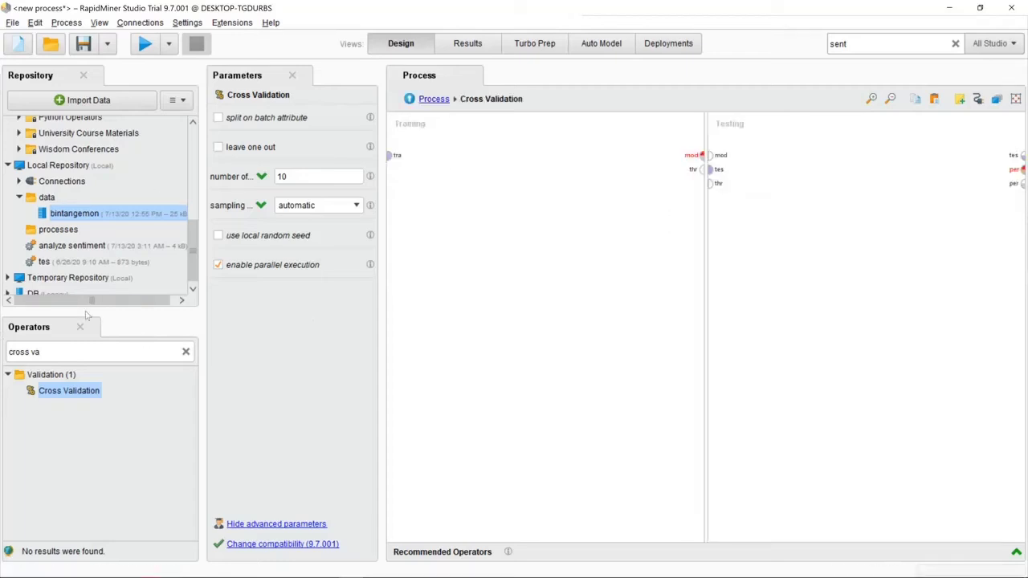
click(186, 352)
text(nai)
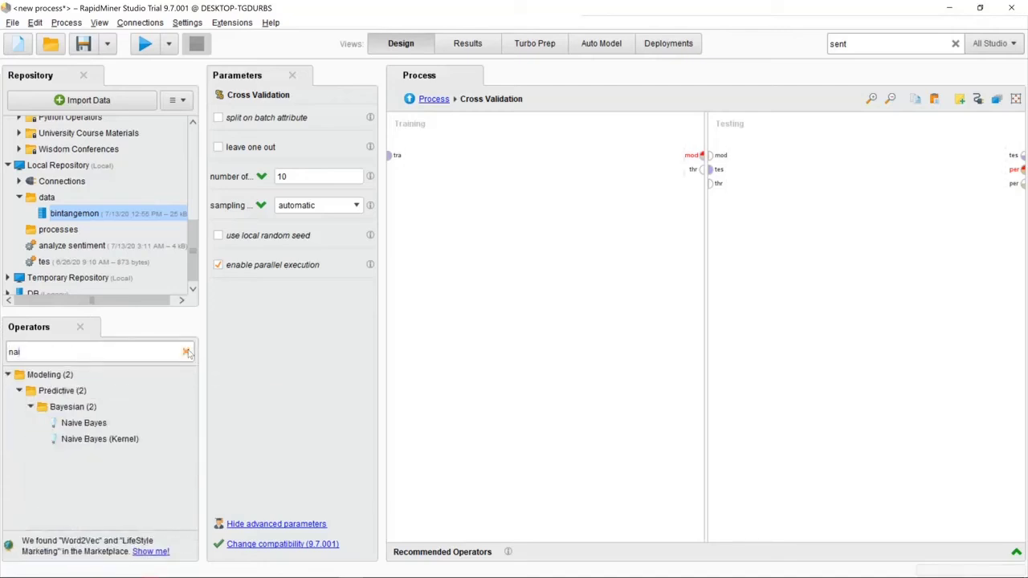
double_click(100, 426)
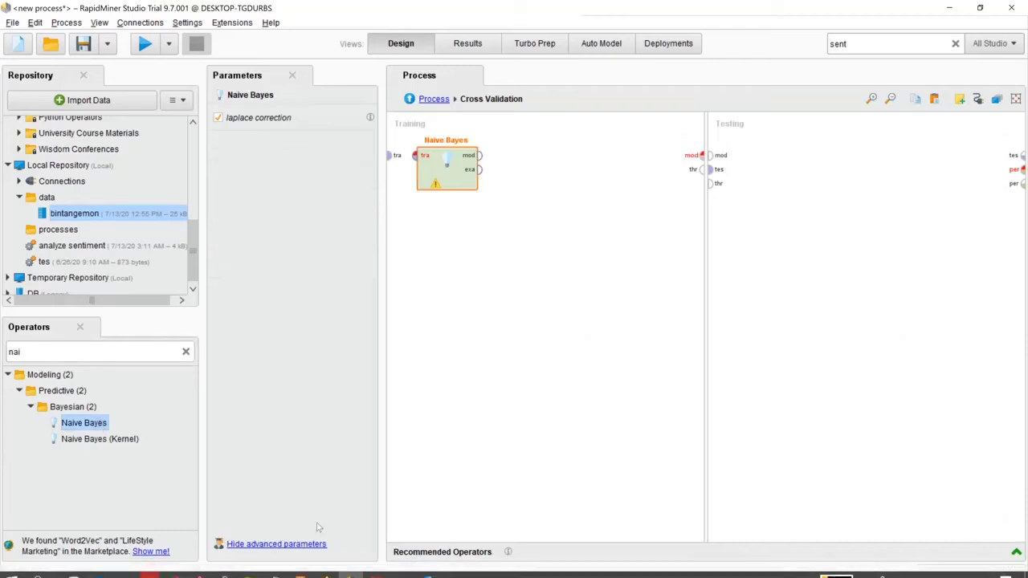
- Find the Apply Model operator and place it at the start of the Testing area
click(186, 353)
text(apl)
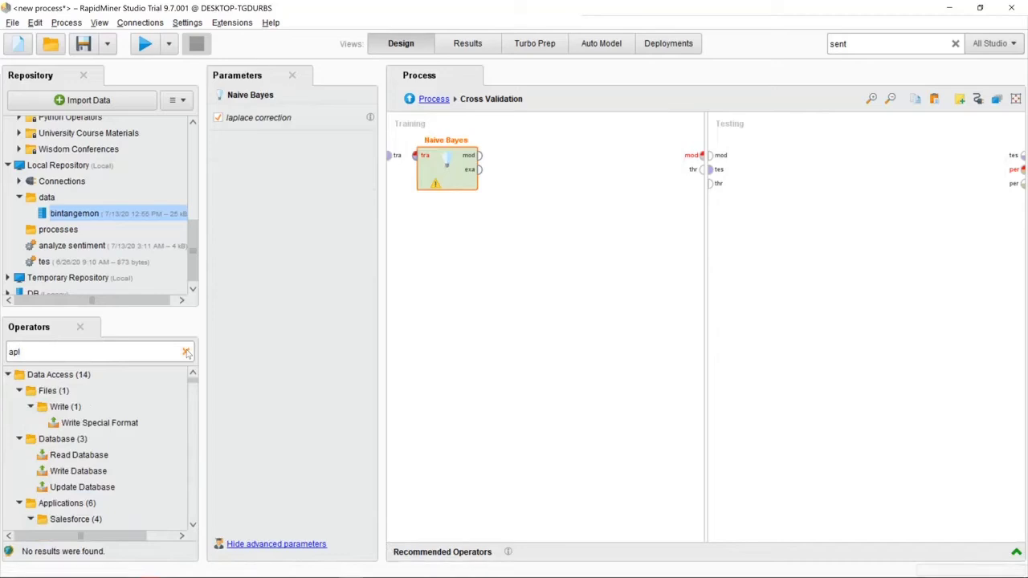
key(BackSpace)
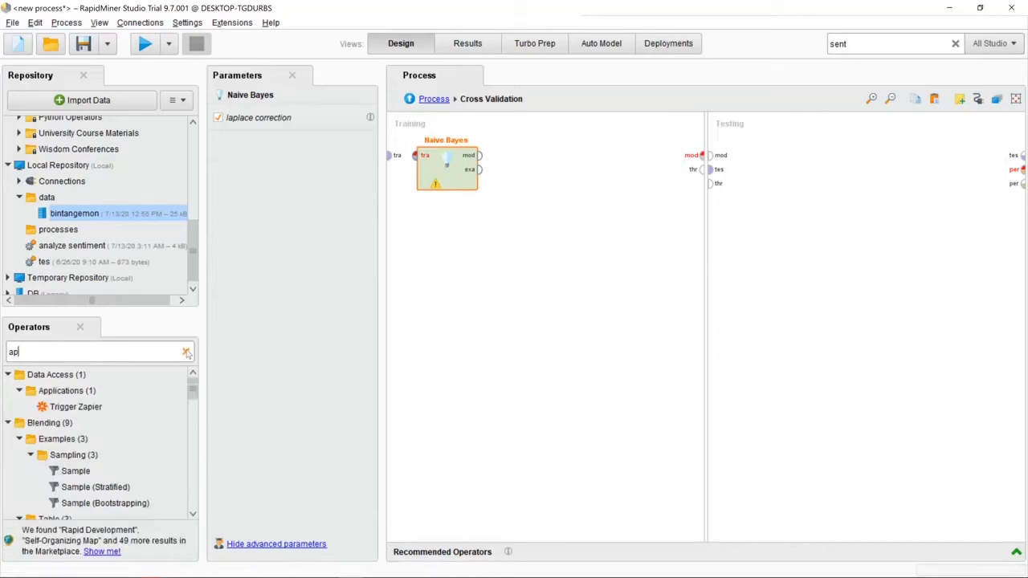
text(ply mo)
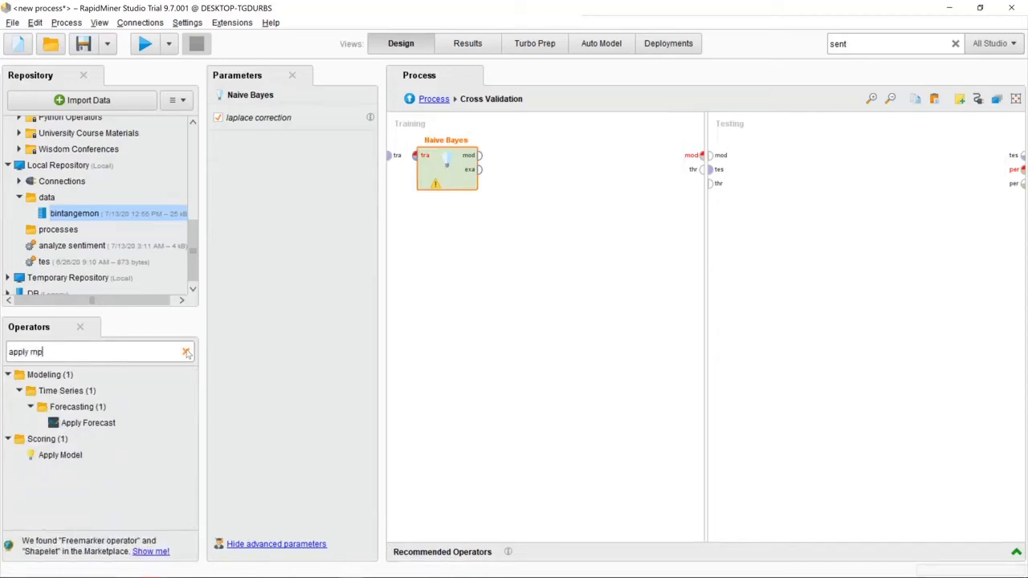
drag(79, 455, 782, 173)
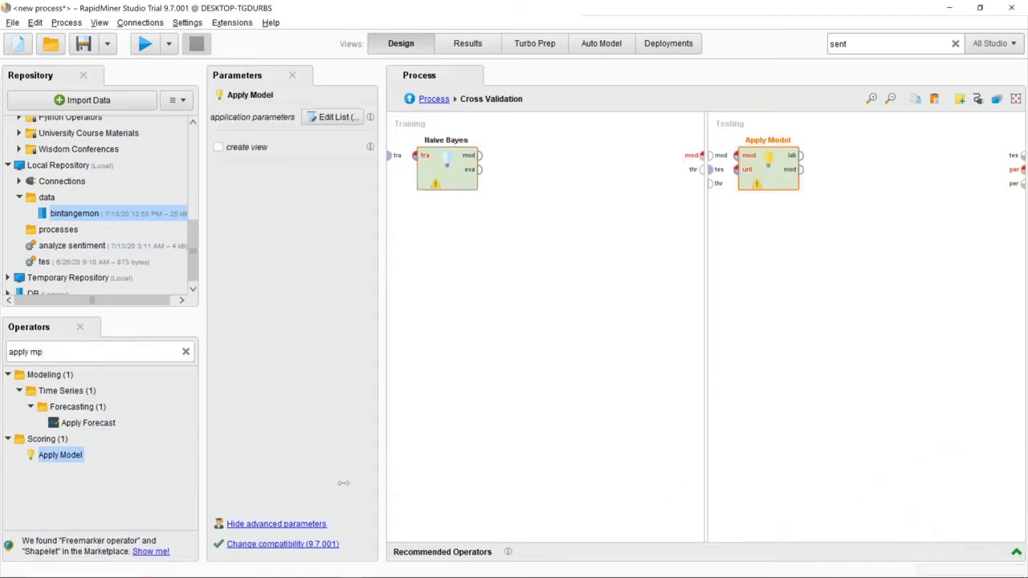
- Find the general Performance operator and place it beside Apply Model in the Testing area
click(186, 352)
text(p)
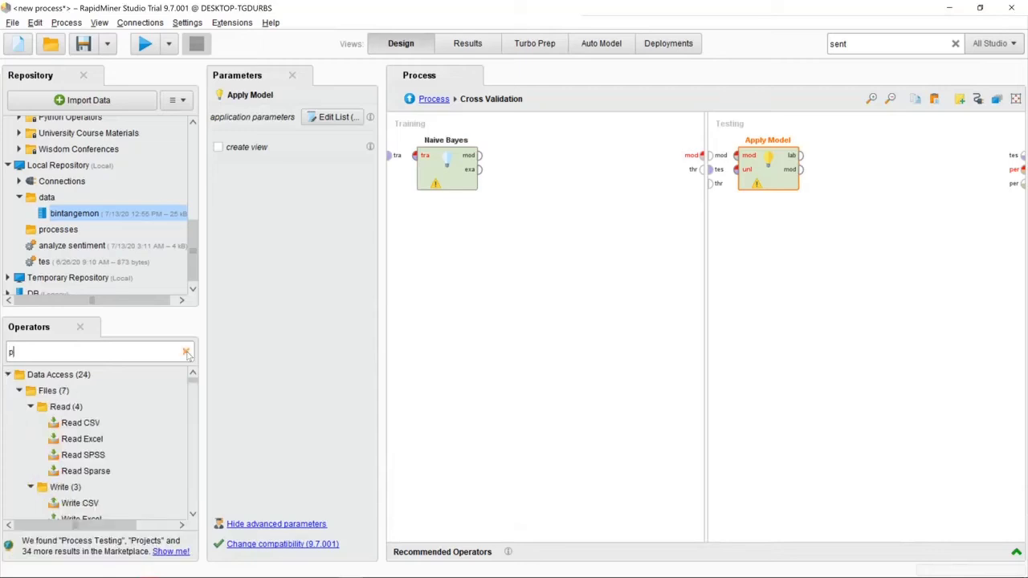
text(er)
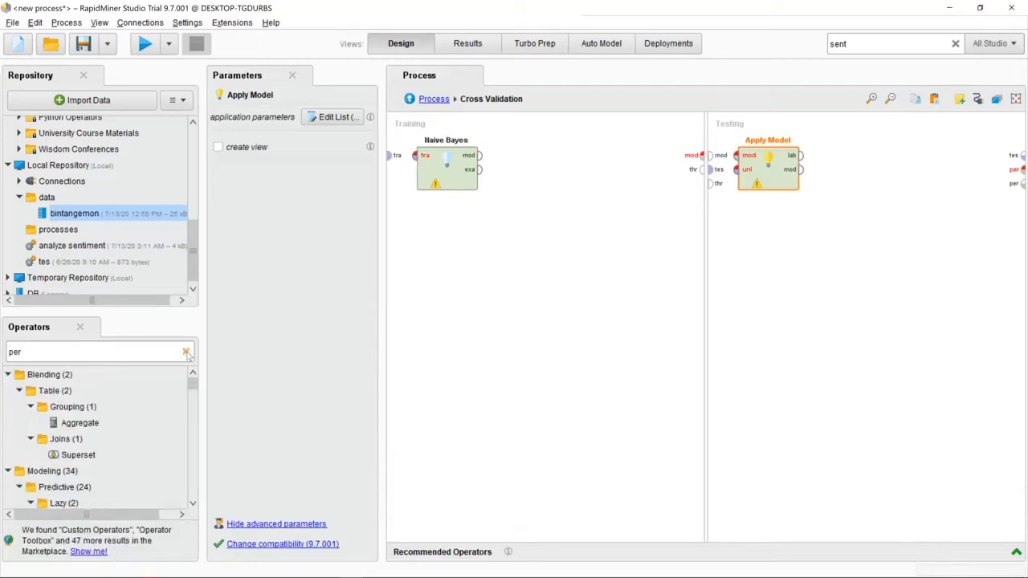
text(forma)
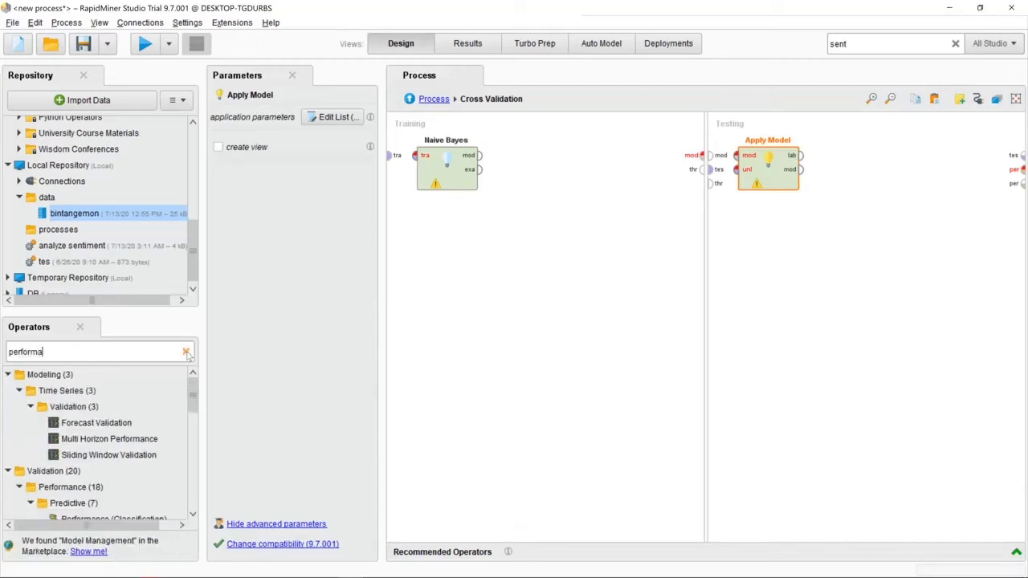
text(nce)
drag(191, 399, 193, 449)
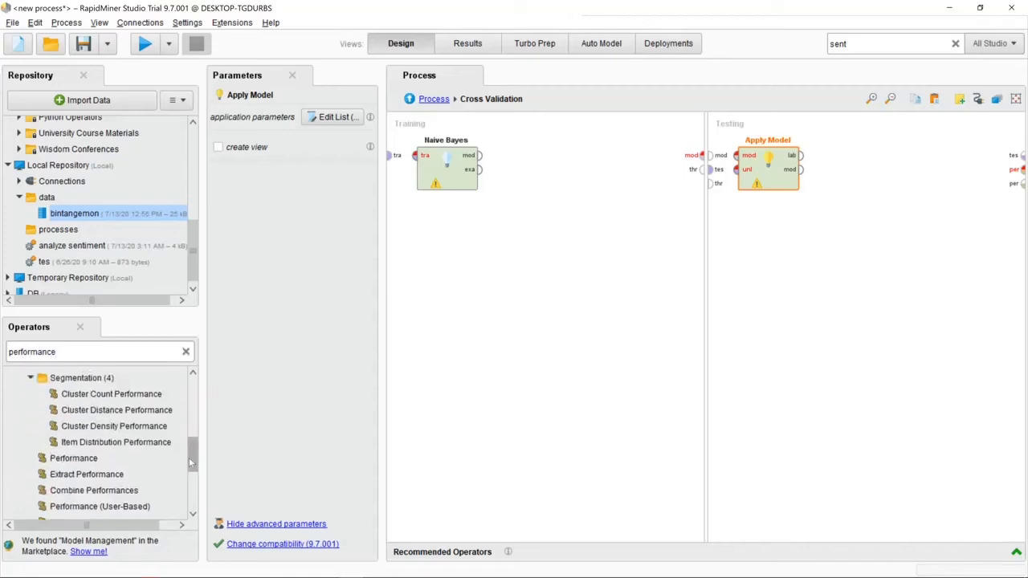
drag(74, 464, 872, 180)
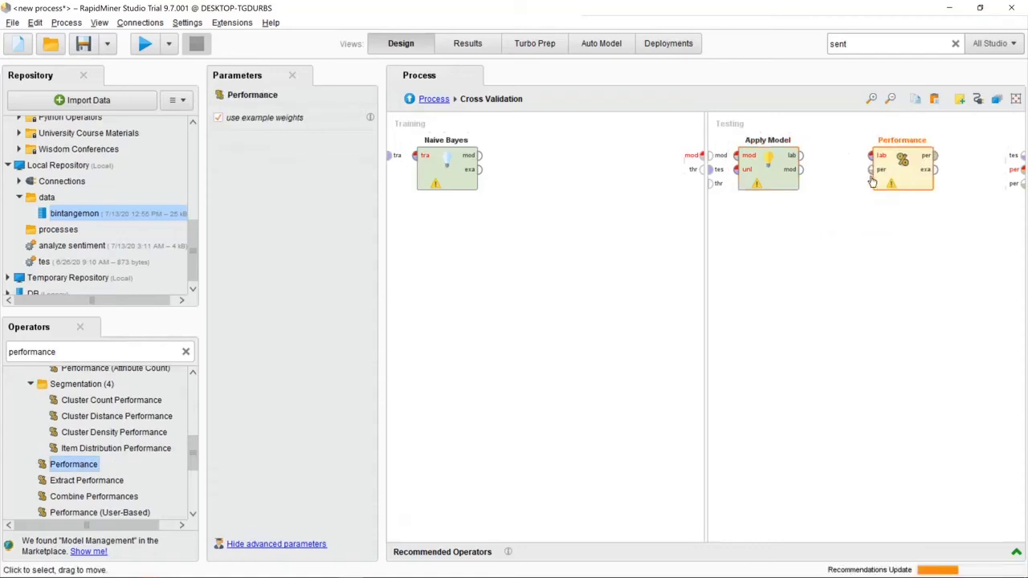
- Centre Naive Bayes in the Training area and wire it from the tra input to the mod output
drag(466, 175, 501, 171)
click(388, 155)
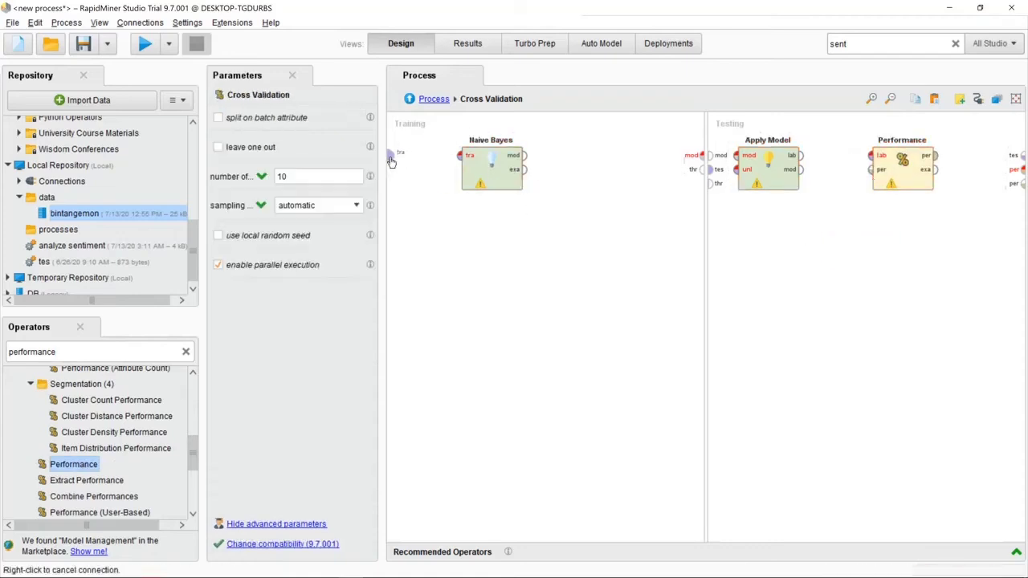
click(461, 155)
click(523, 155)
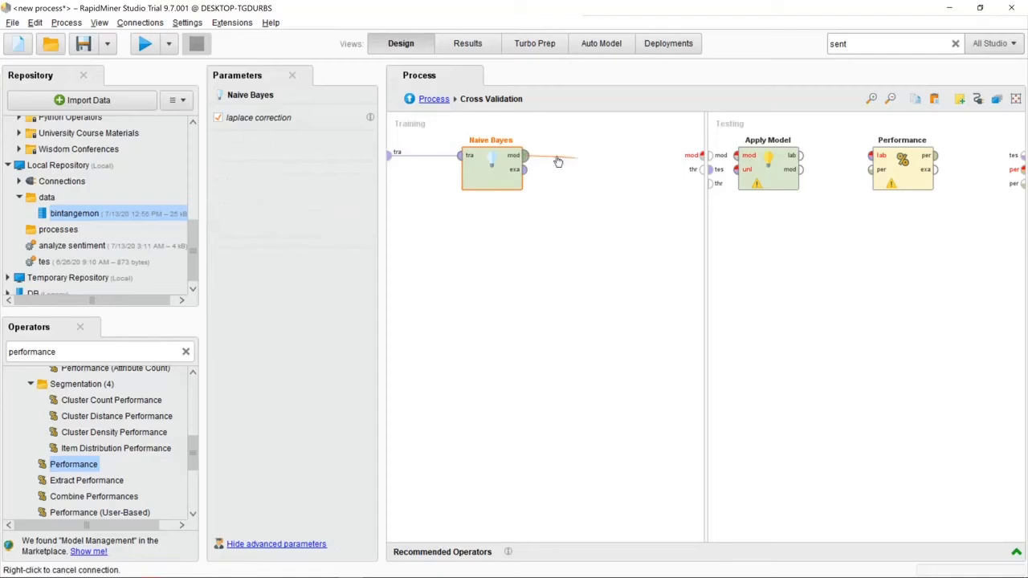
click(700, 155)
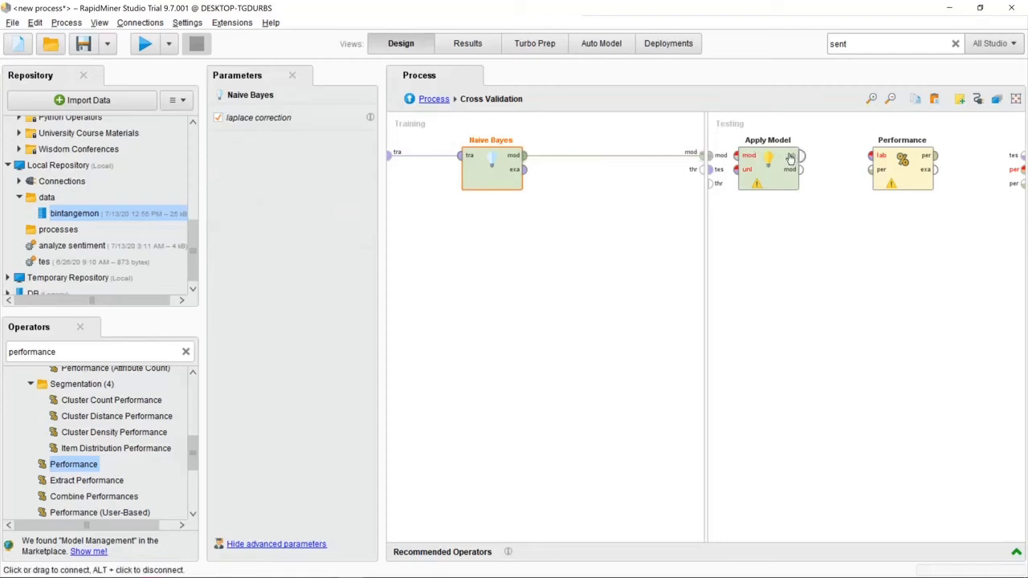
- Connect the Testing mod and tes inputs to Apply Model's mod and unl ports, and its lab output to Performance
click(728, 160)
click(730, 158)
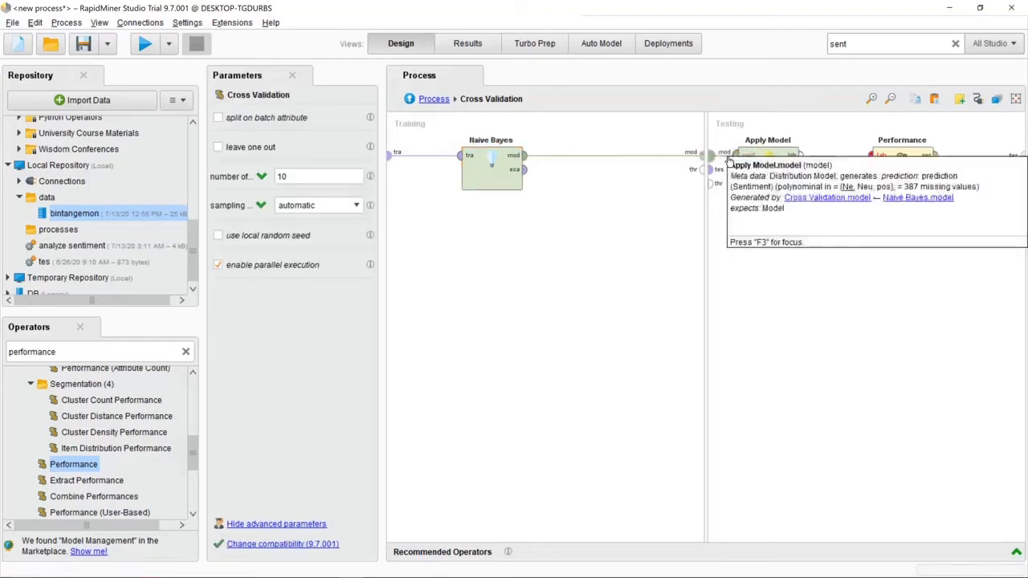
click(803, 157)
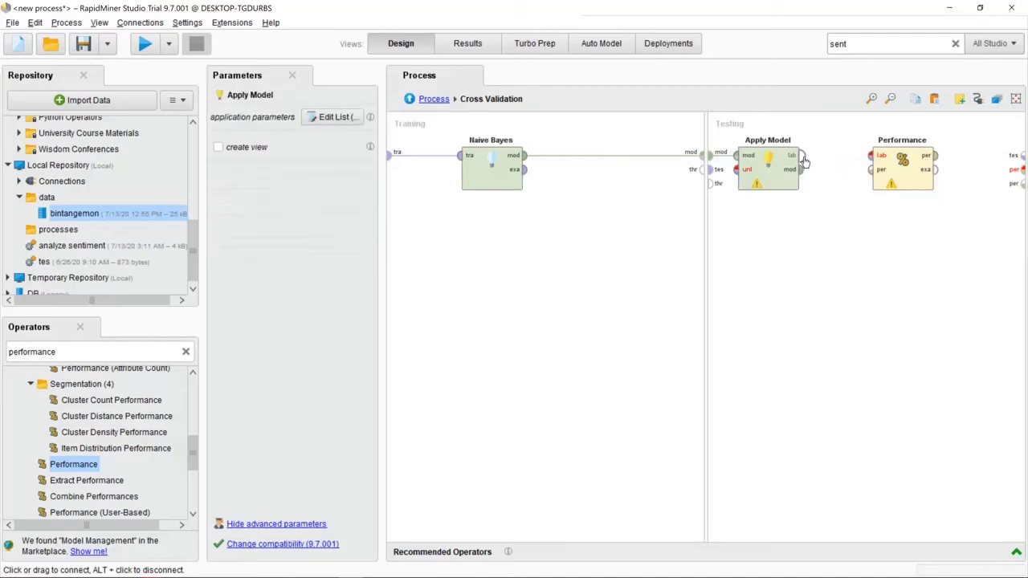
click(871, 156)
click(709, 169)
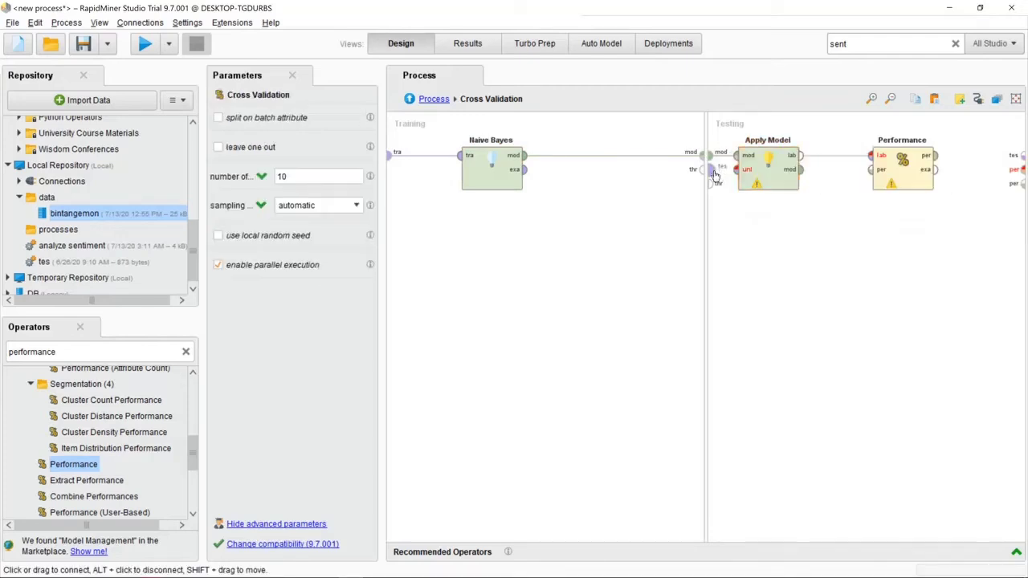
click(737, 170)
- Connect Performance's per output to the first per port and its exa output to the tes port of the Testing area
click(936, 155)
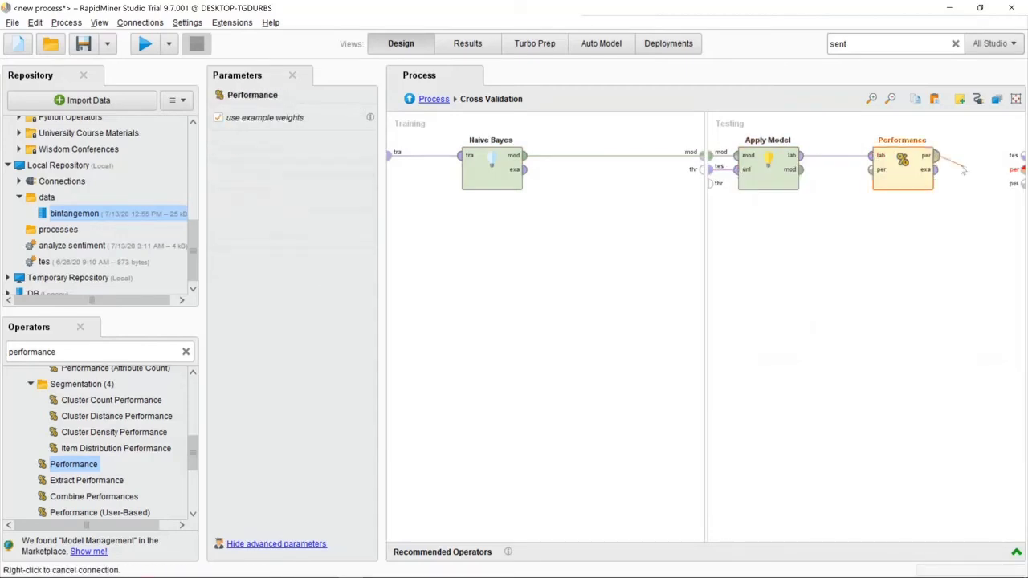
click(1021, 168)
click(936, 170)
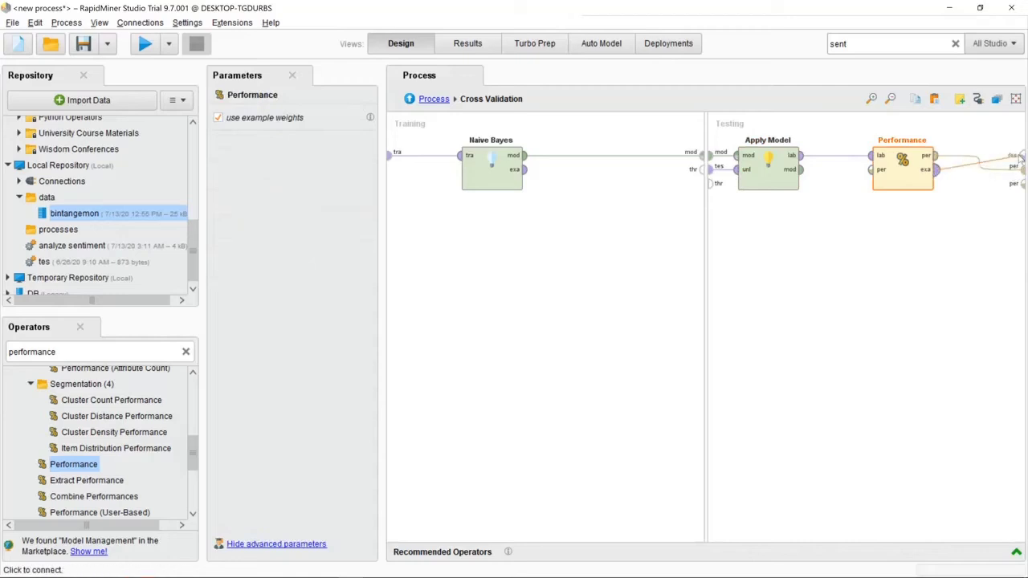
click(1022, 156)
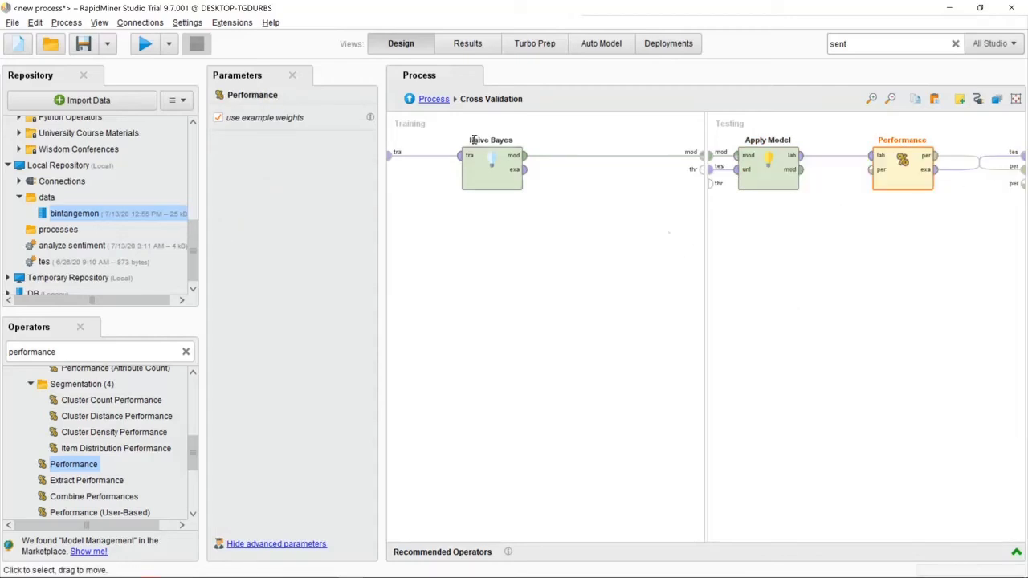
- Run the process and copy the accuracy line above the confusion matrix in the PerformanceVector results
click(140, 46)
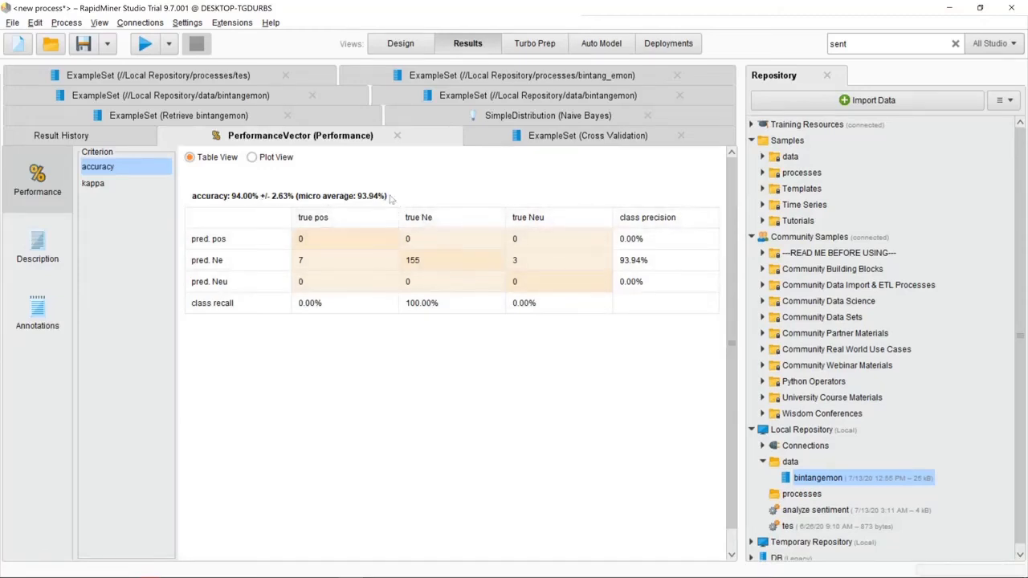
drag(391, 198, 191, 199)
key(ctrl+c)
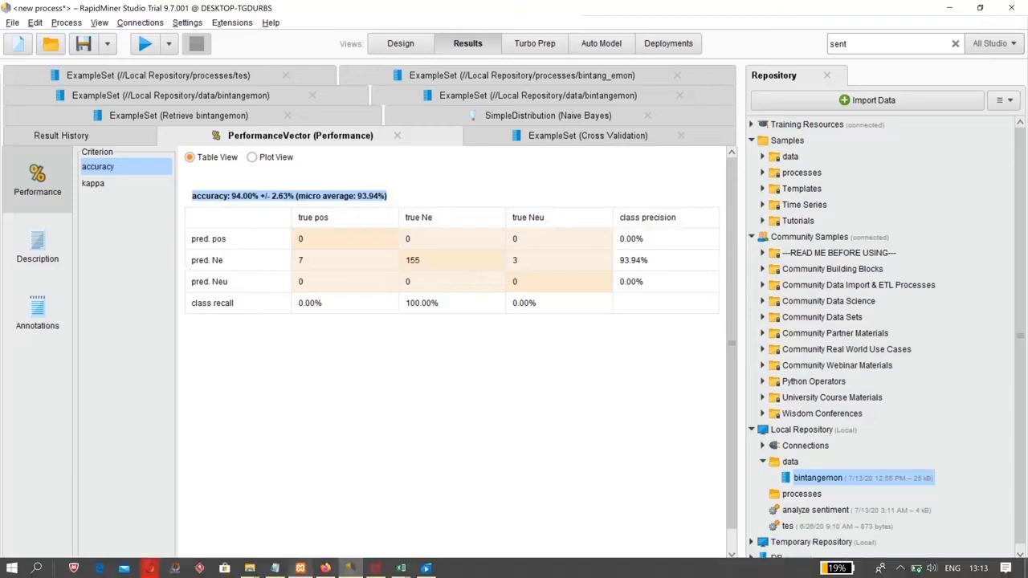
- Switch to File Explorer and open the bintangemon workbook from the Bintang_emon folder on drive D in Excel
mouse_move(241, 566)
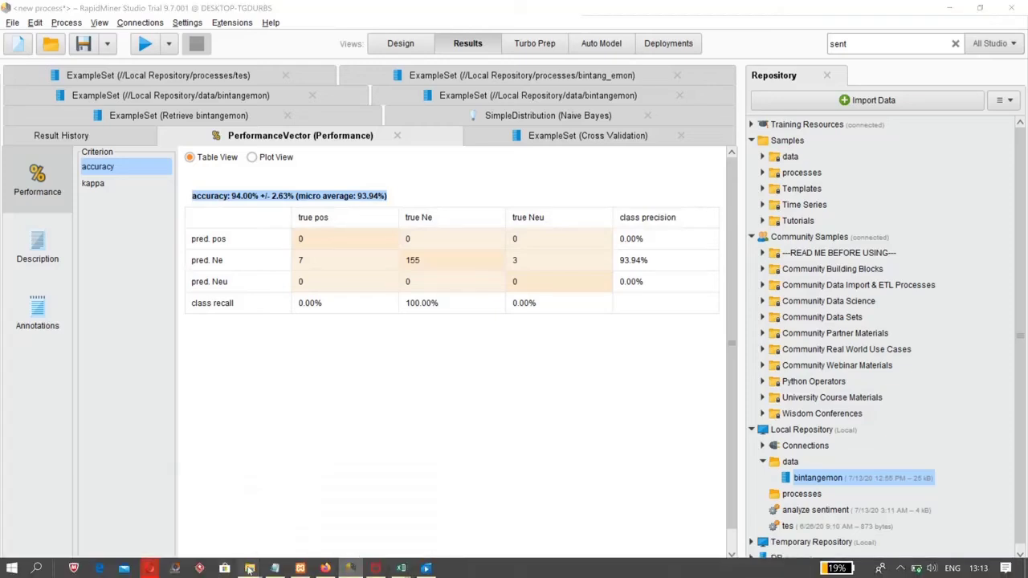
click(172, 514)
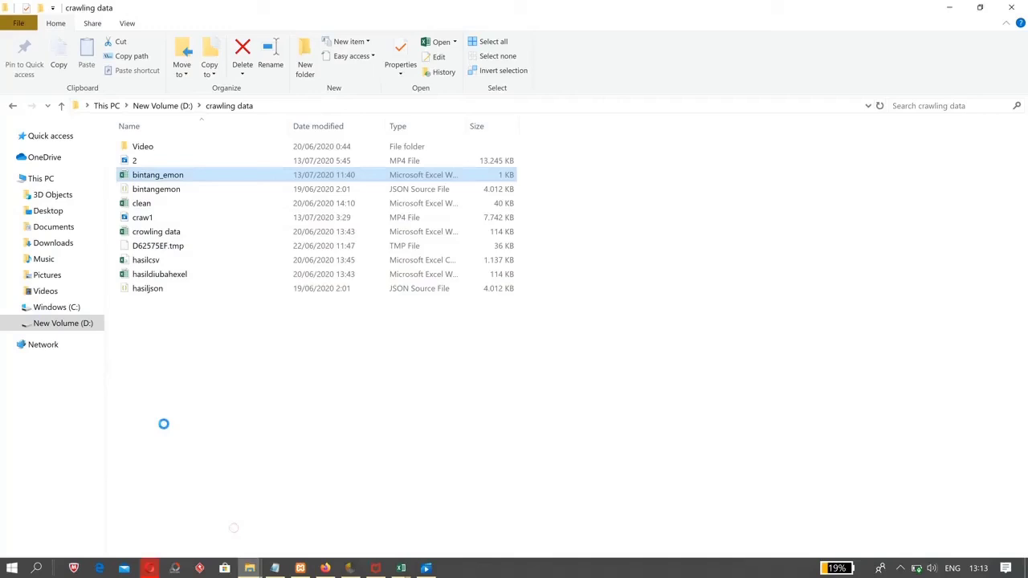
click(85, 323)
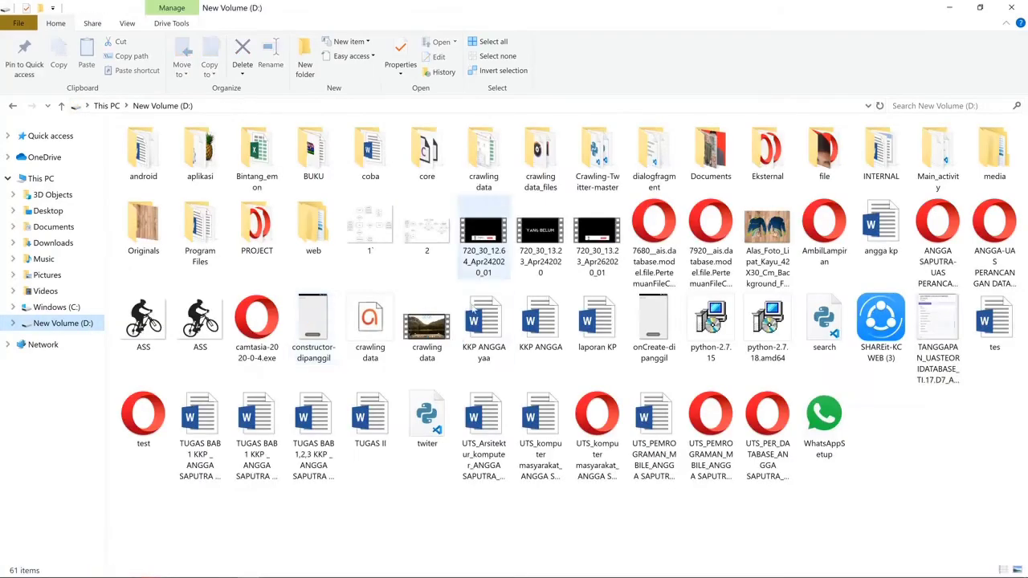
double_click(267, 166)
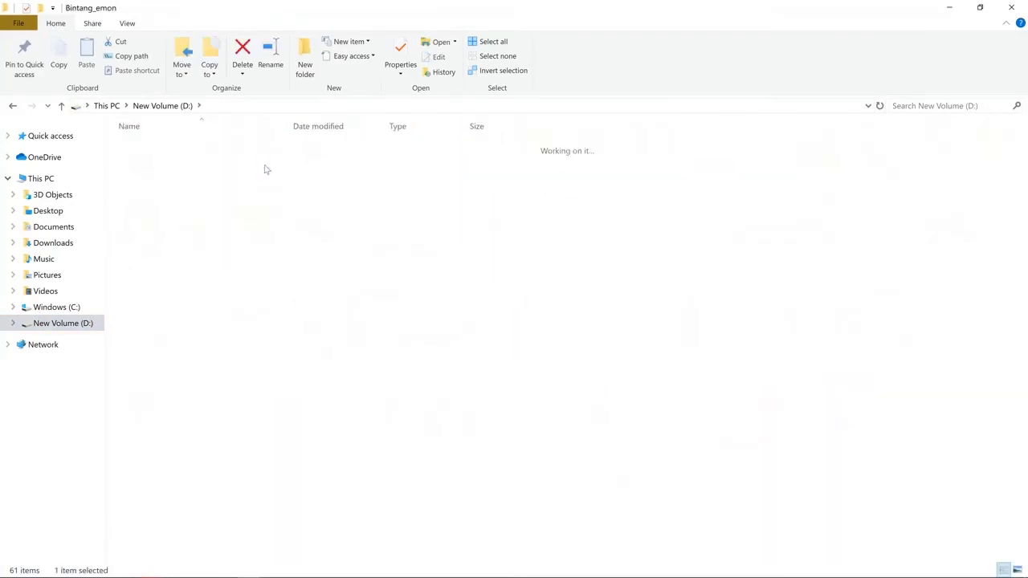
click(252, 152)
double_click(252, 153)
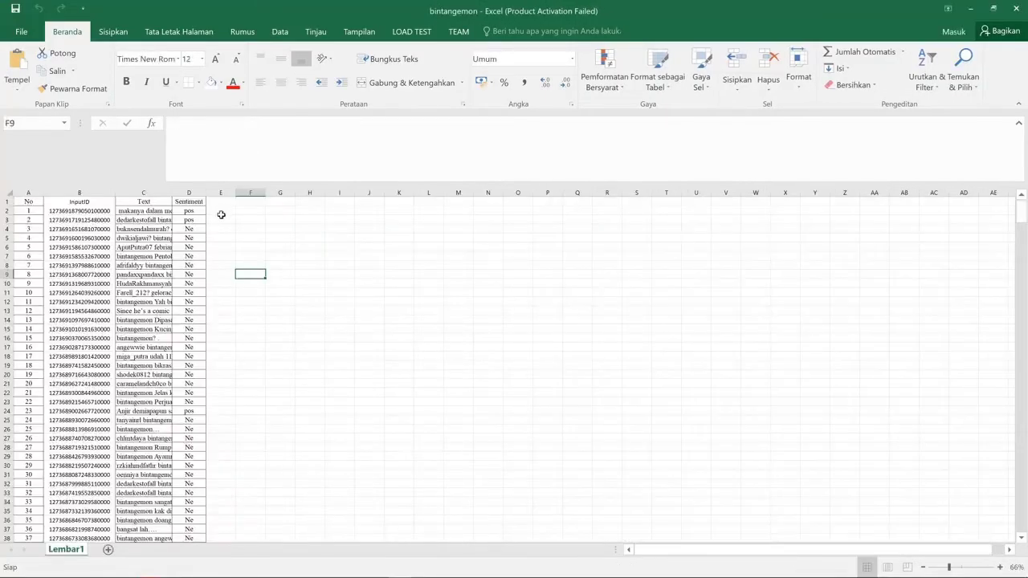
- Enter the heading Metode in cell E1 and the method name Naives bayes in cell E2
click(247, 211)
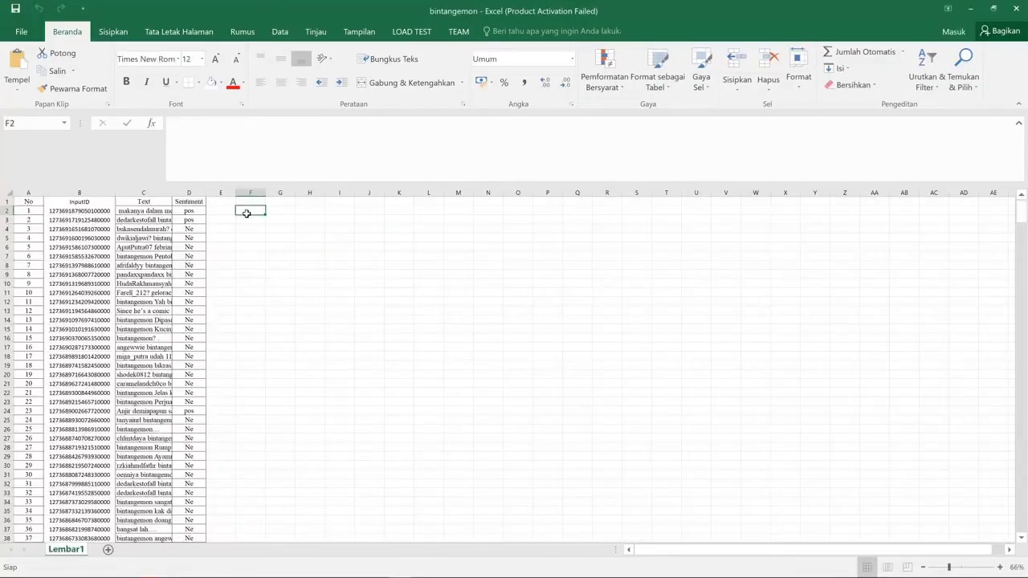
click(220, 202)
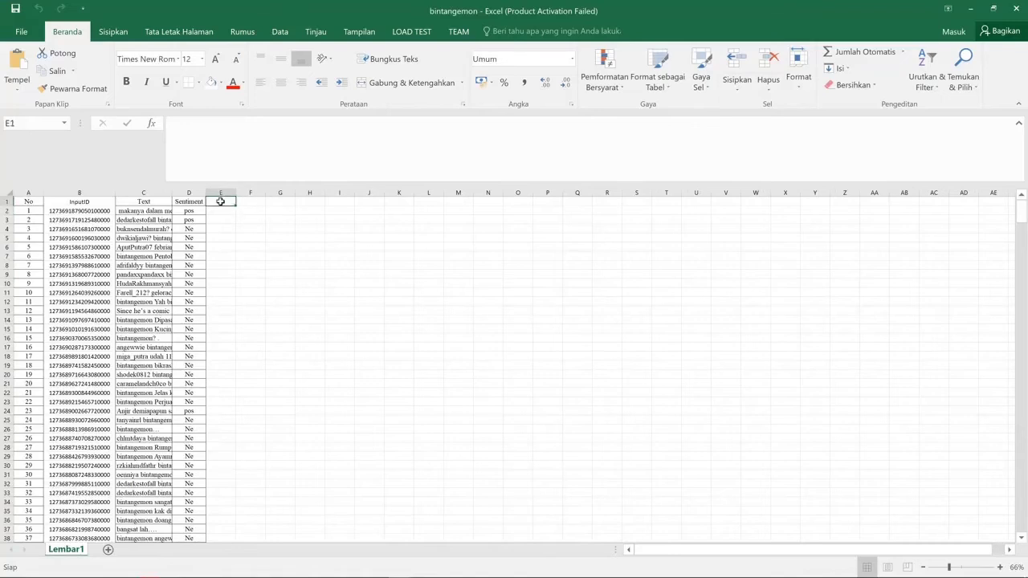
text(Metode)
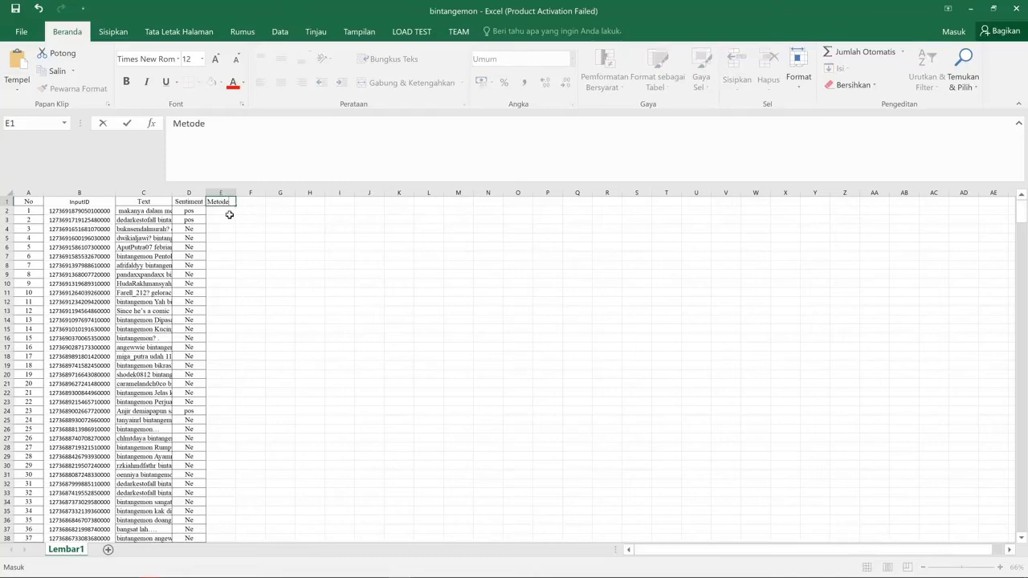
key(Return)
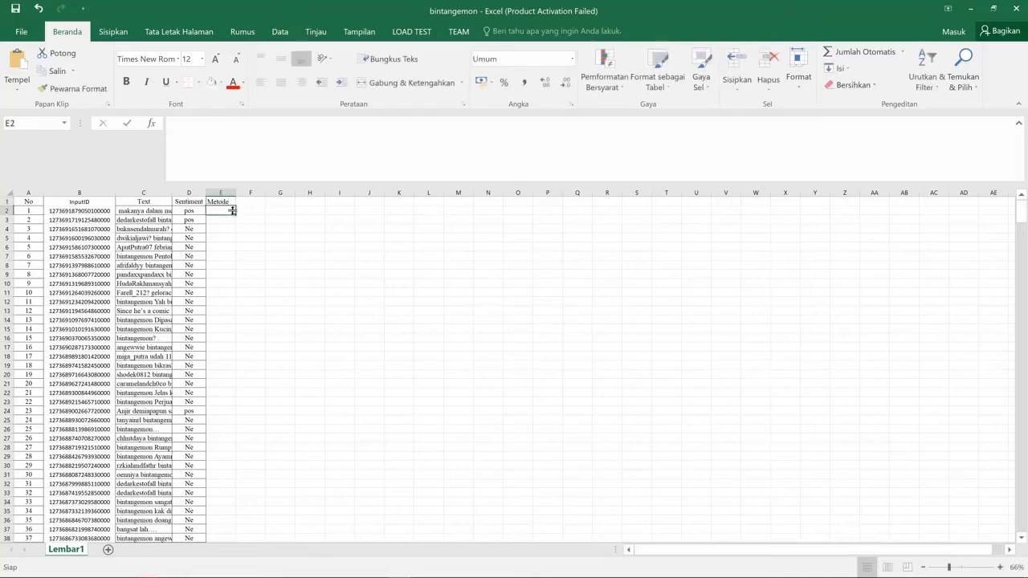
text(Na)
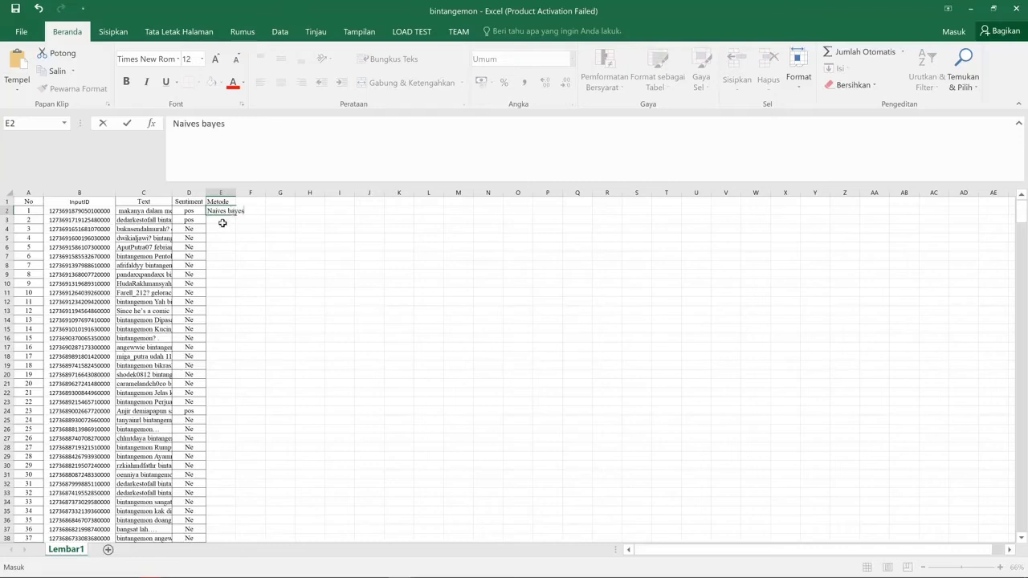
text(ives bayes)
key(Return)
- Paste the copied Naive Bayes accuracy line into cell E3 and select cell E4
key(ctrl+v)
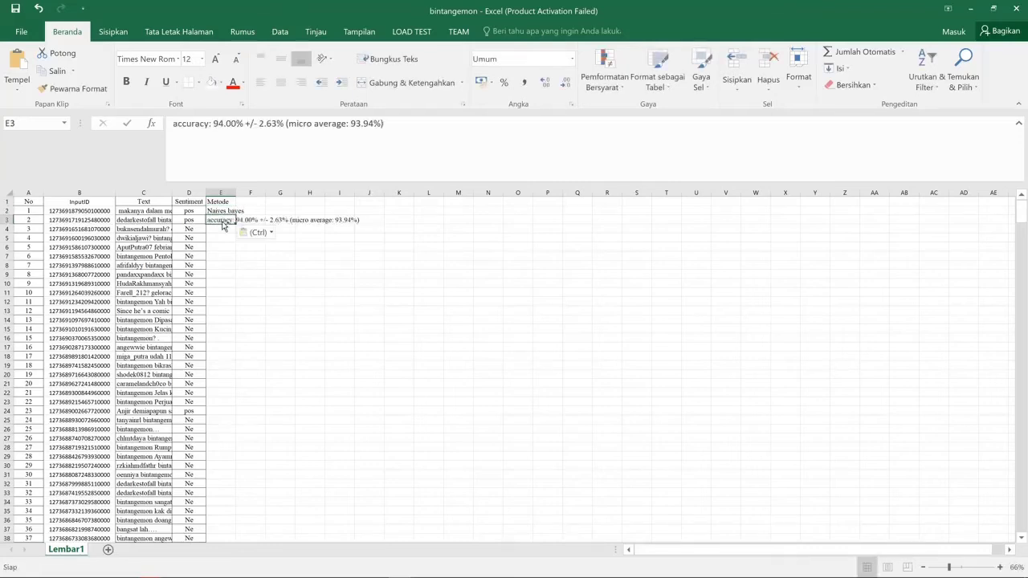
click(330, 283)
click(217, 230)
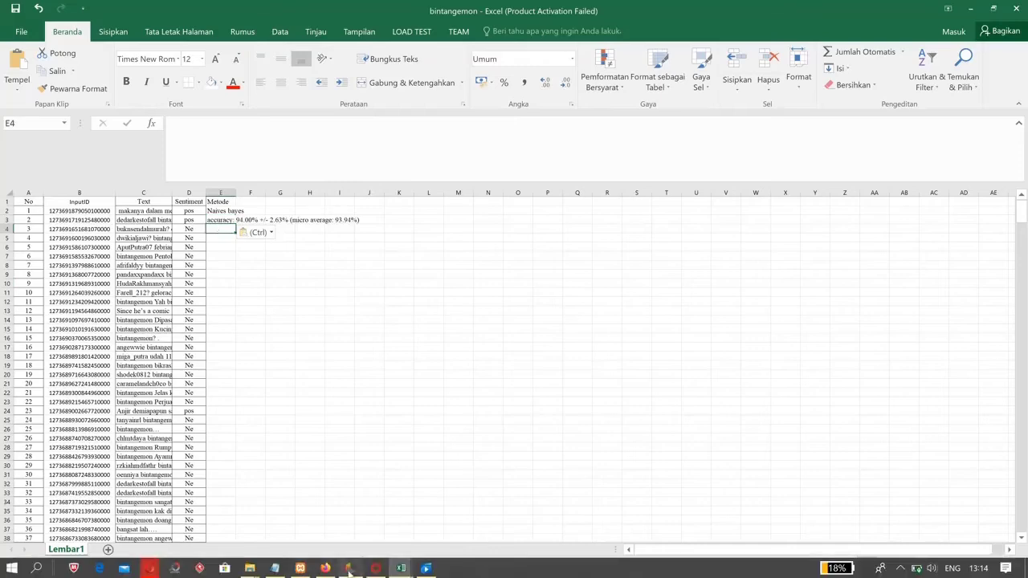
- Switch to RapidMiner Studio and return to the design of the Cross Validation subprocess
mouse_move(374, 569)
click(376, 498)
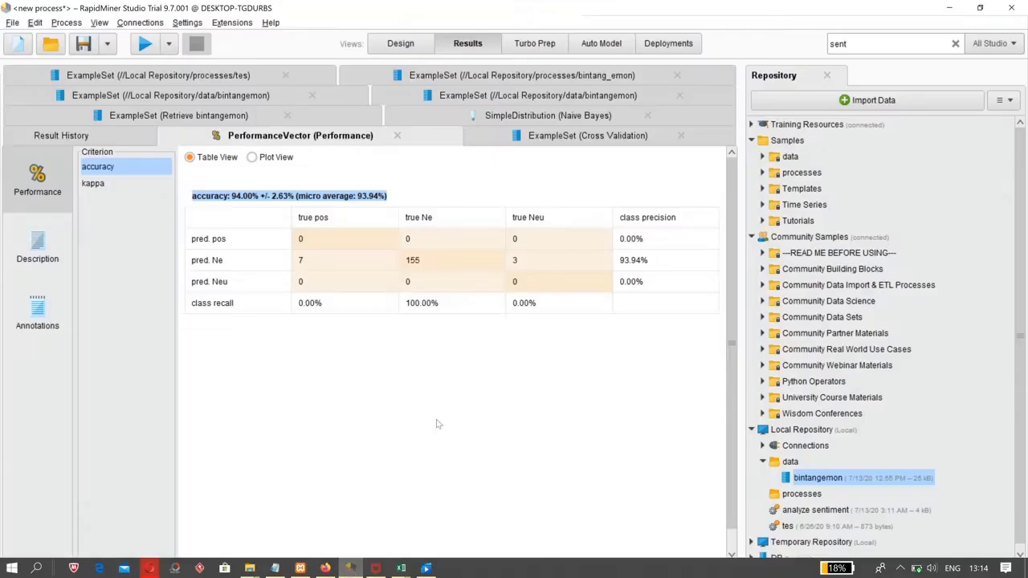
click(399, 44)
mouse_move(514, 169)
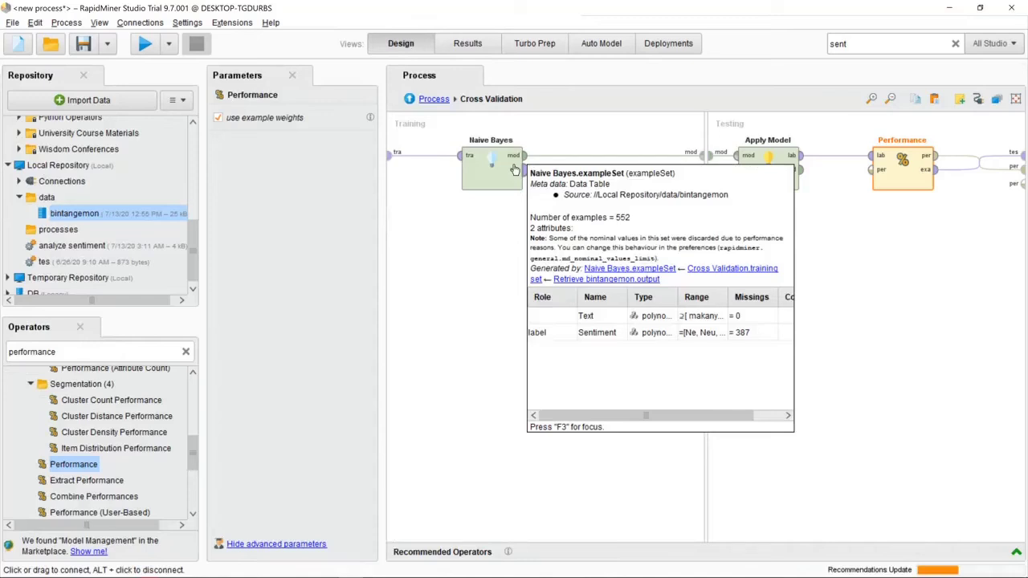
click(186, 352)
text(d)
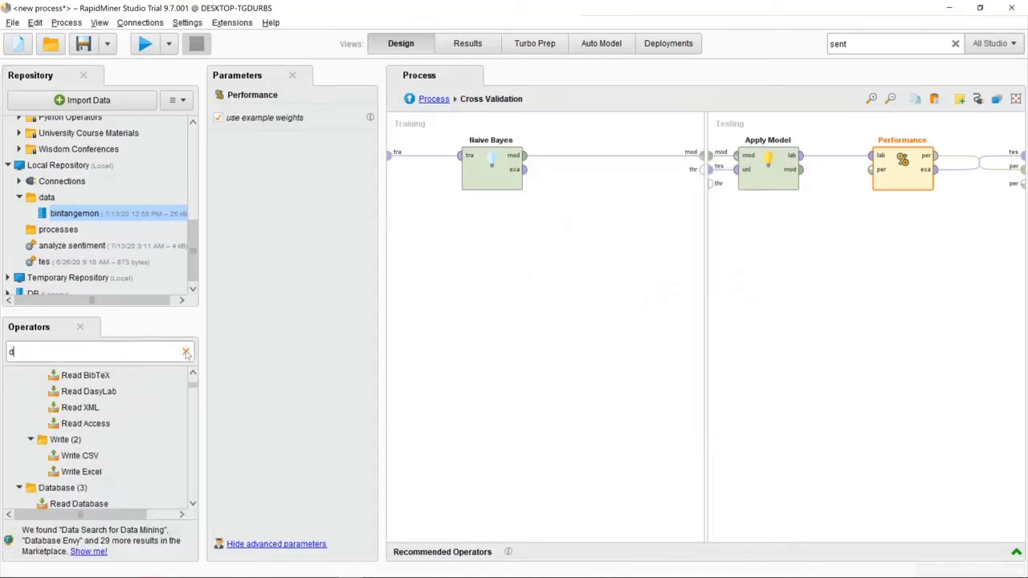
text(ir)
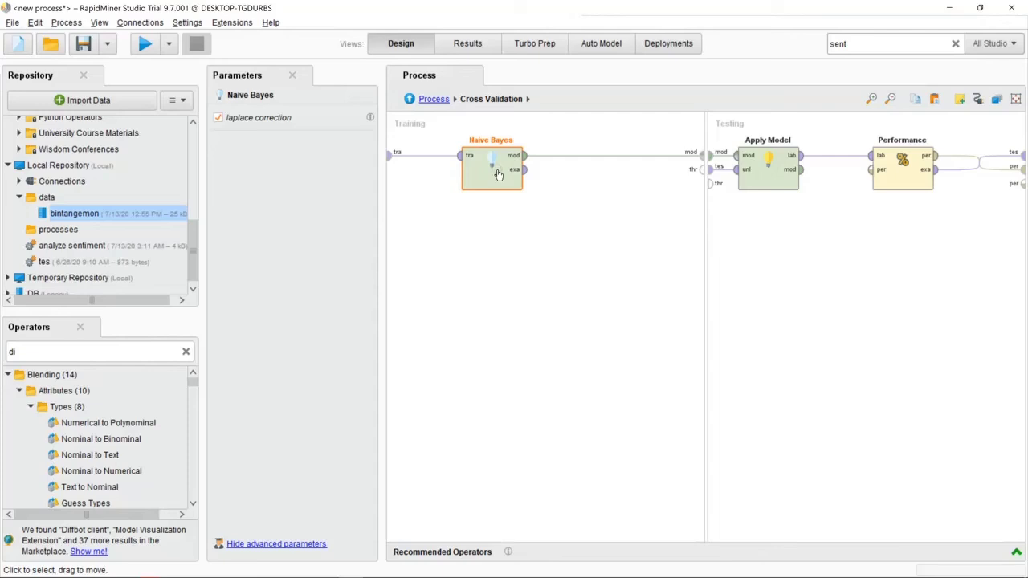
- Disable the Naive Bayes operator and add a k-NN operator below it in the Training area
right_click(498, 175)
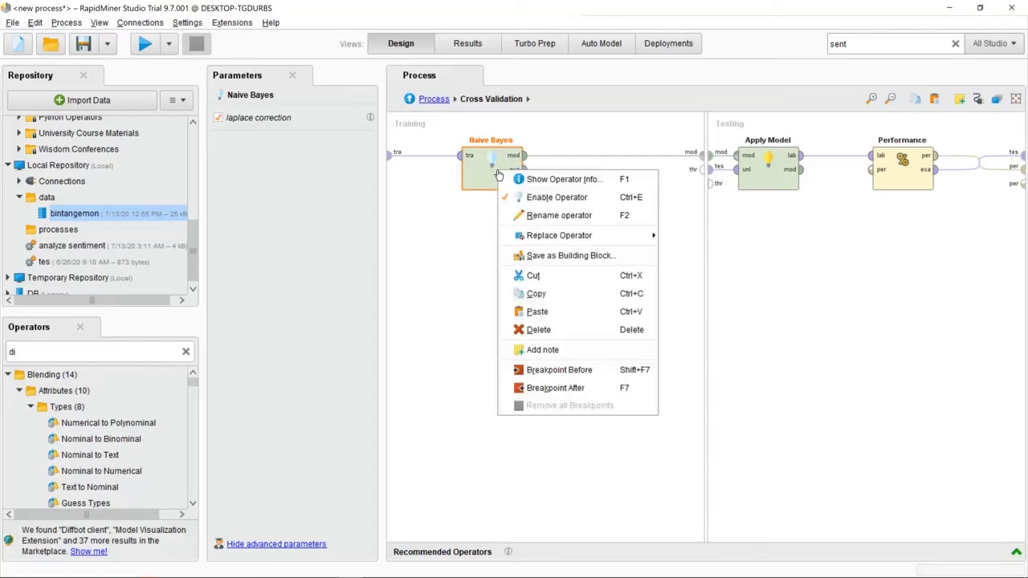
click(540, 197)
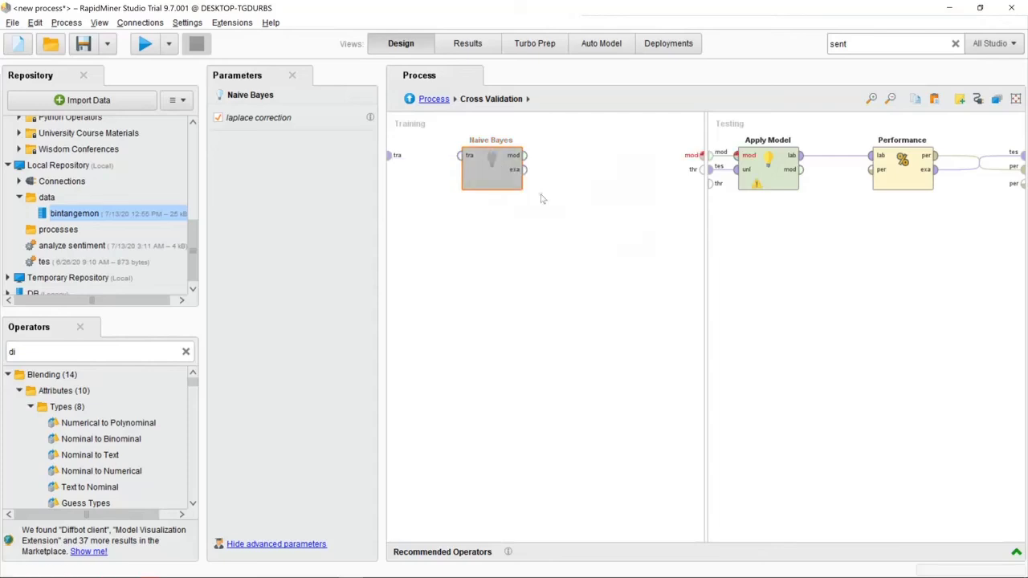
click(185, 351)
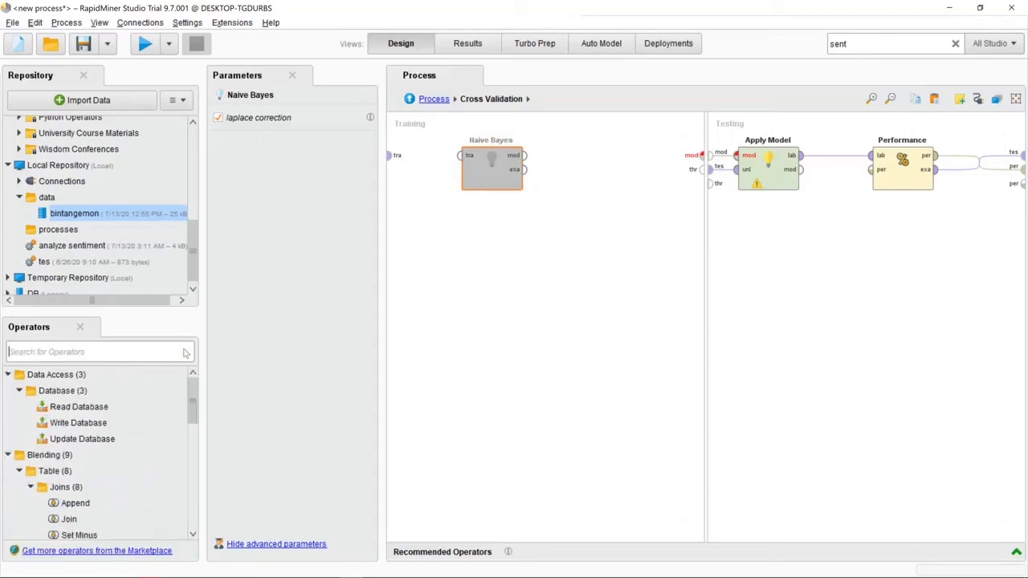
text(knn)
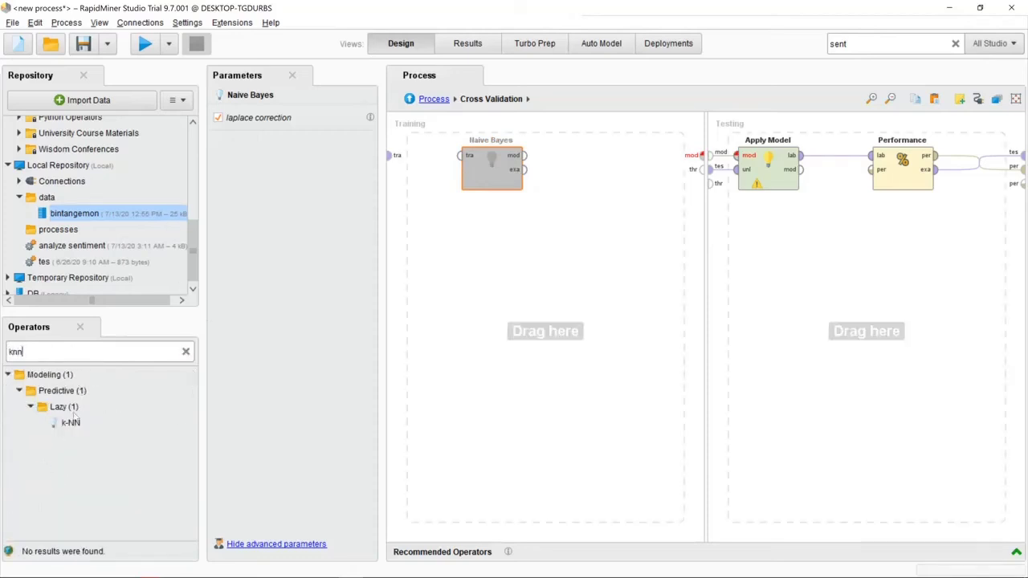
drag(73, 424, 522, 265)
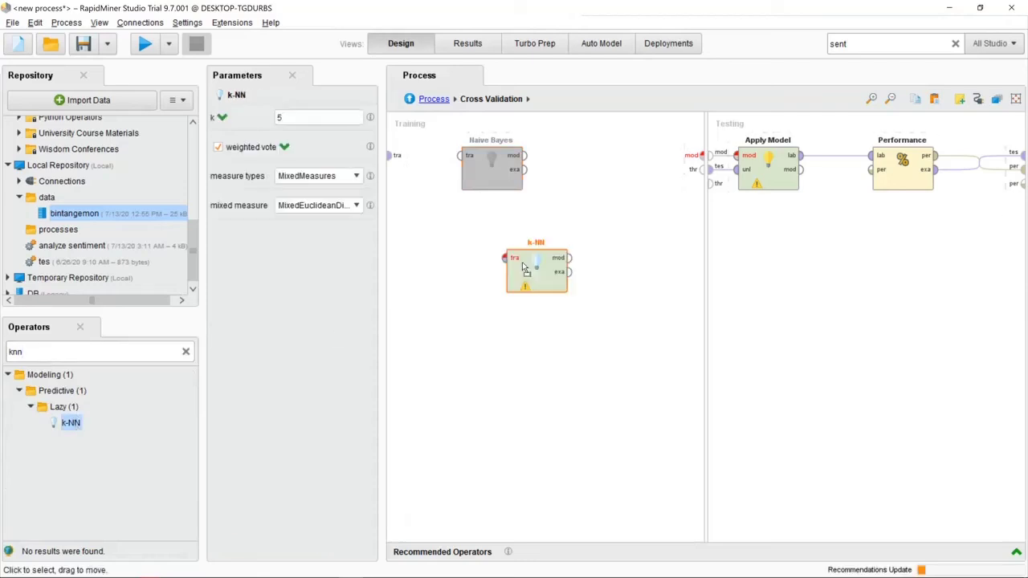
- Connect the Training area's tra input to k-NN's tra port and k-NN's mod output to the area's mod port
click(505, 257)
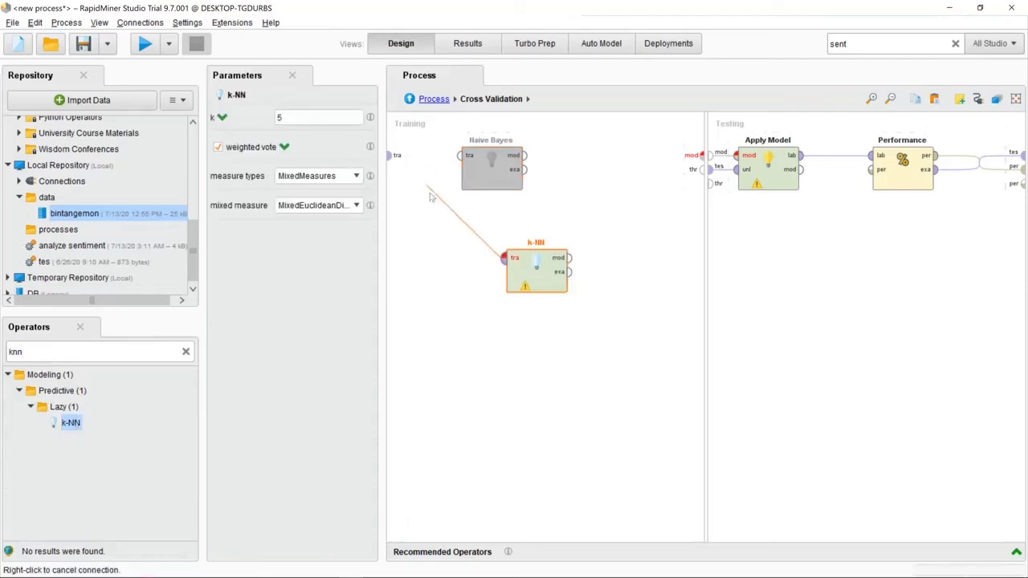
click(392, 157)
click(568, 257)
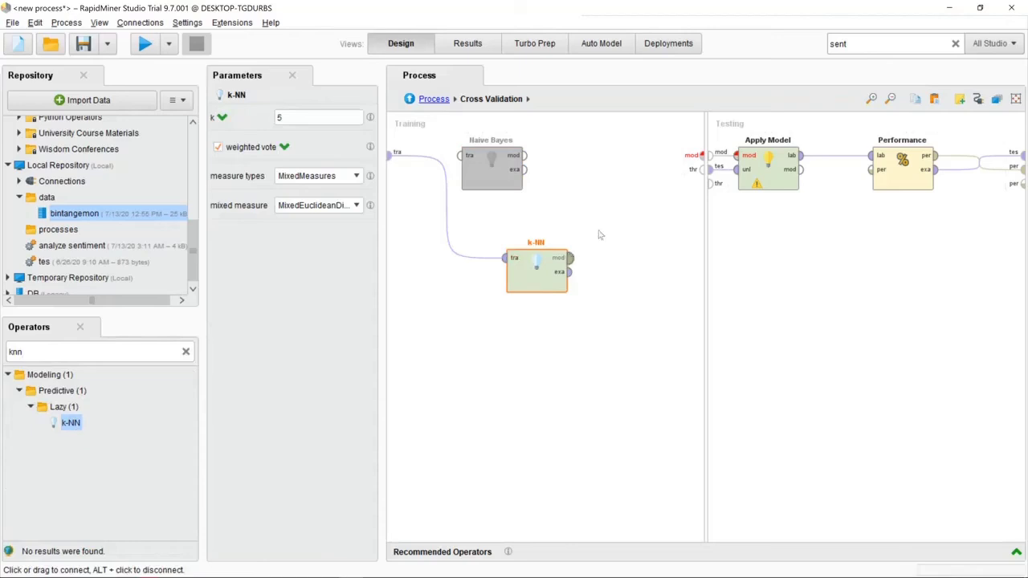
click(700, 156)
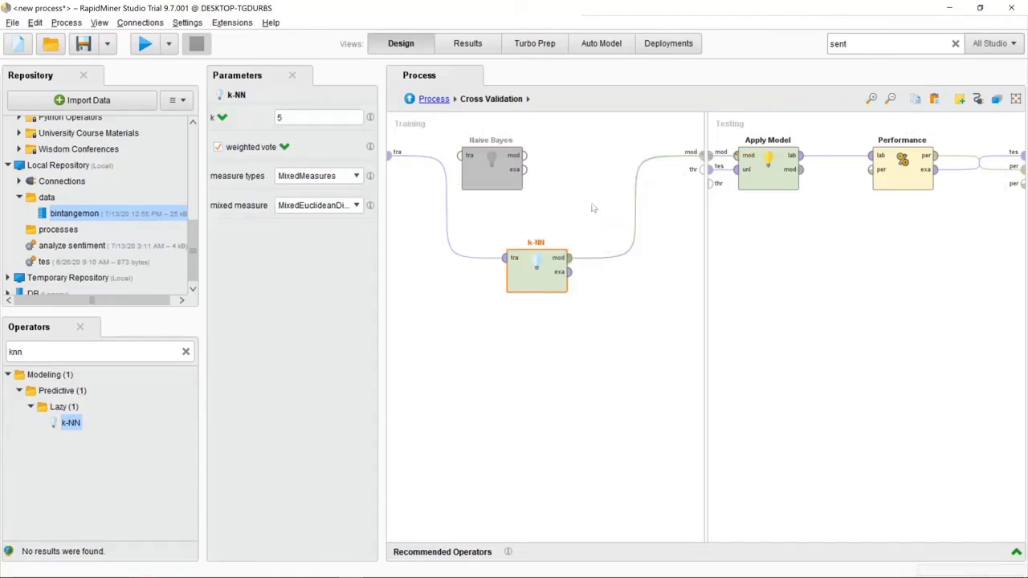
- Run the k-NN process and copy the accuracy line above the confusion matrix in the PerformanceVector results
click(143, 44)
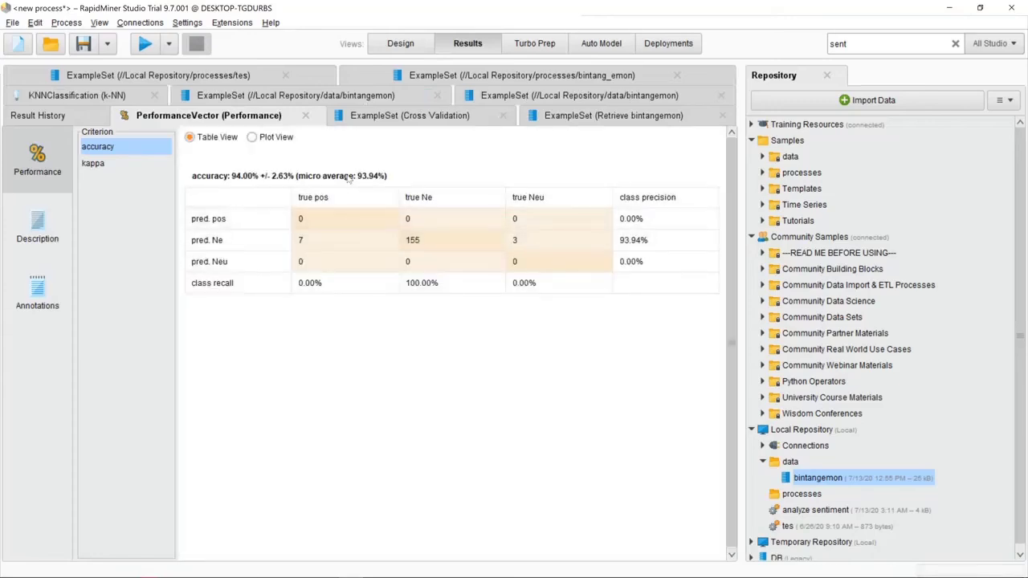
drag(390, 176, 184, 178)
key(ctrl+c)
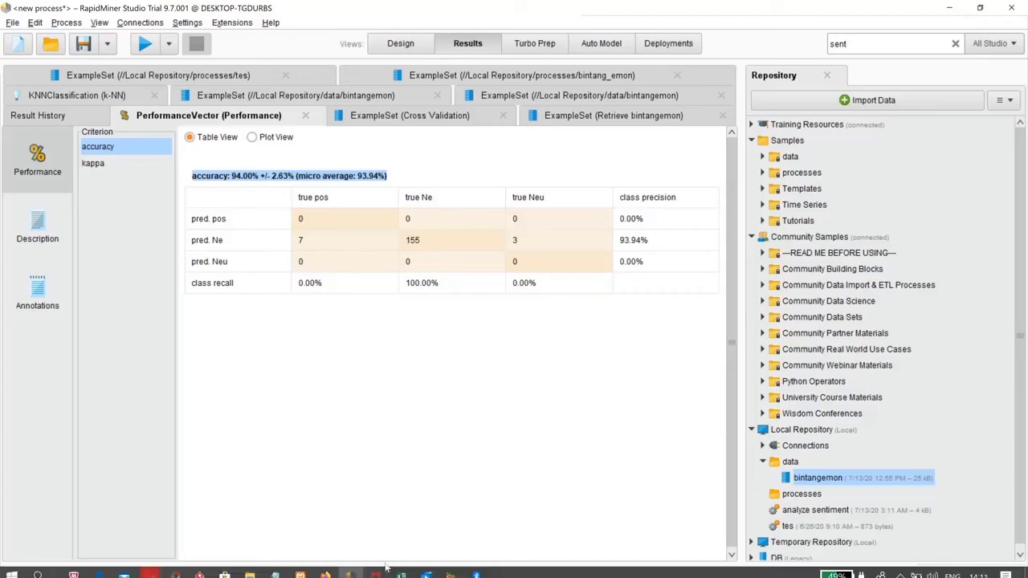
- Switch to the bintangemon workbook in Excel, enter KNN in cell E4 and paste the copied accuracy line into E5
mouse_move(401, 569)
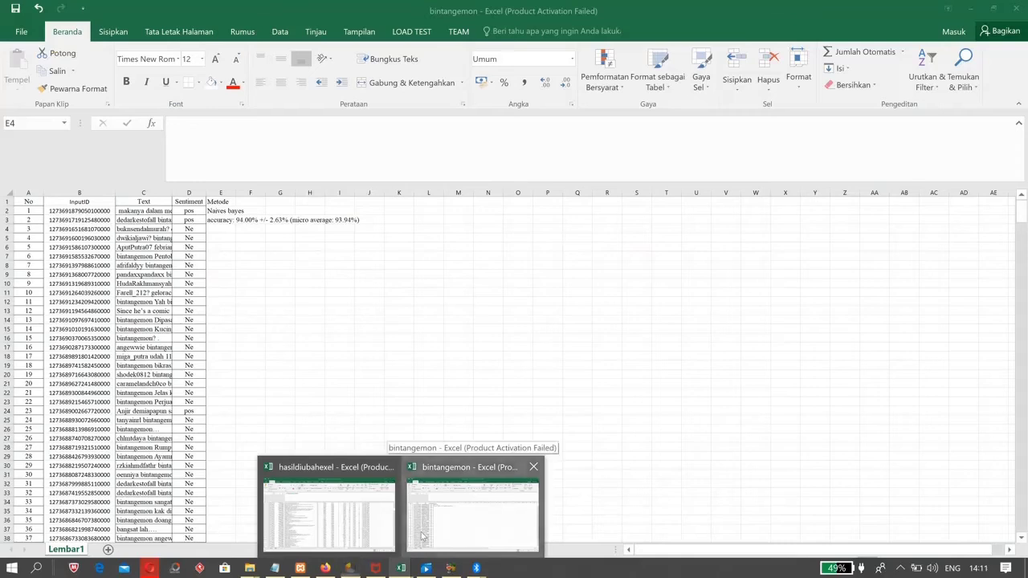
click(423, 537)
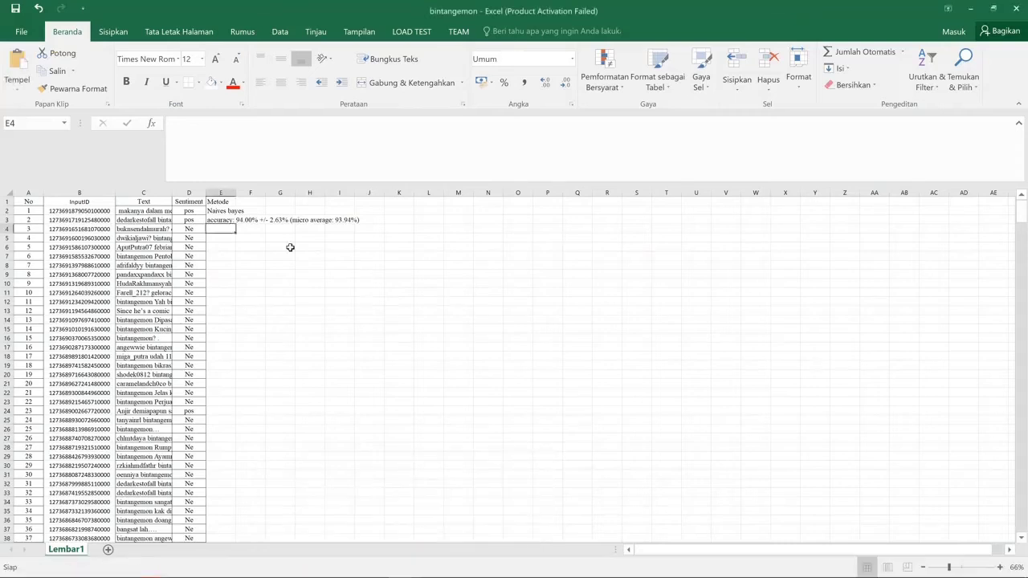
text(KNN)
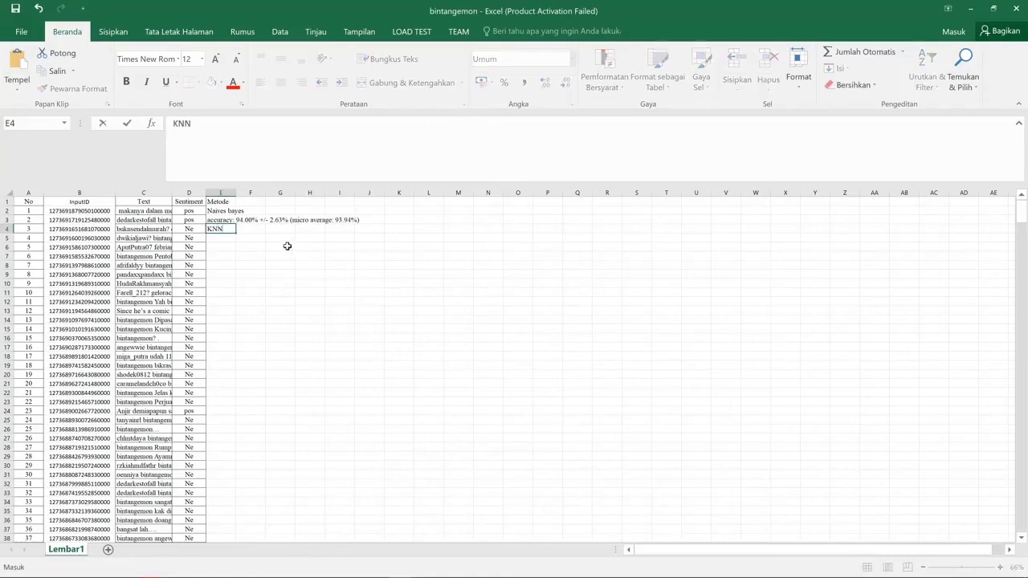
click(224, 236)
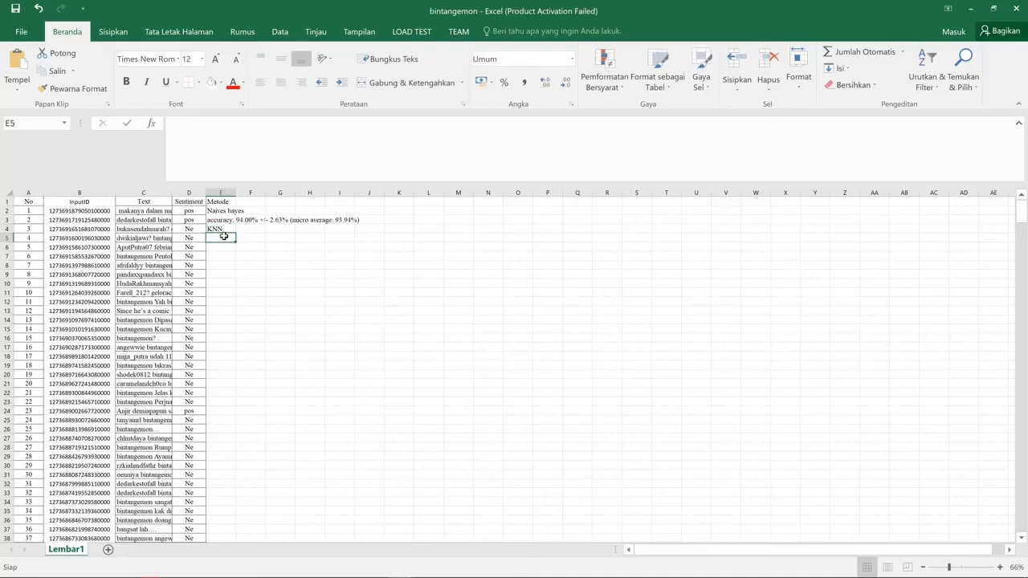
key(ctrl+v)
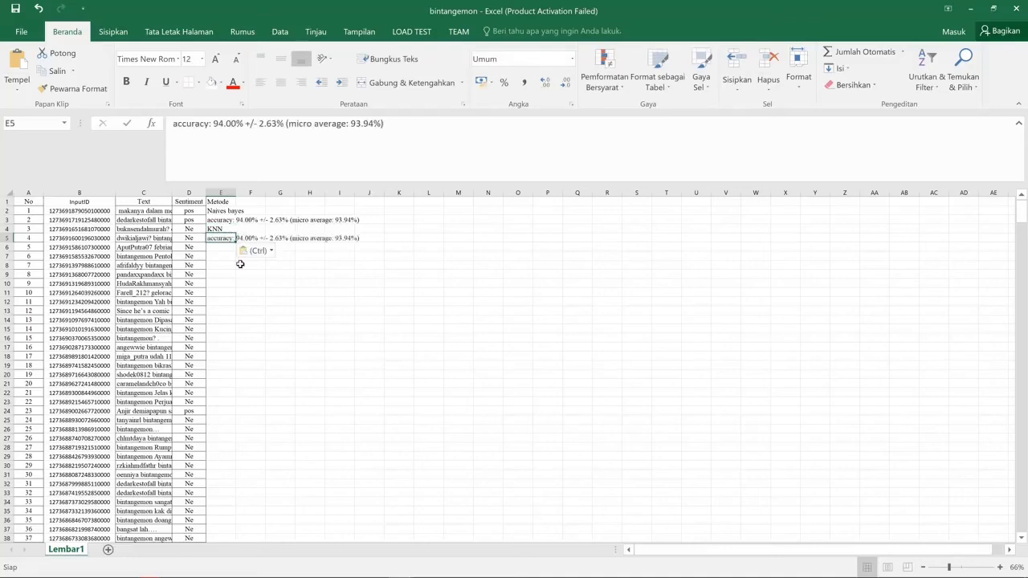
click(272, 278)
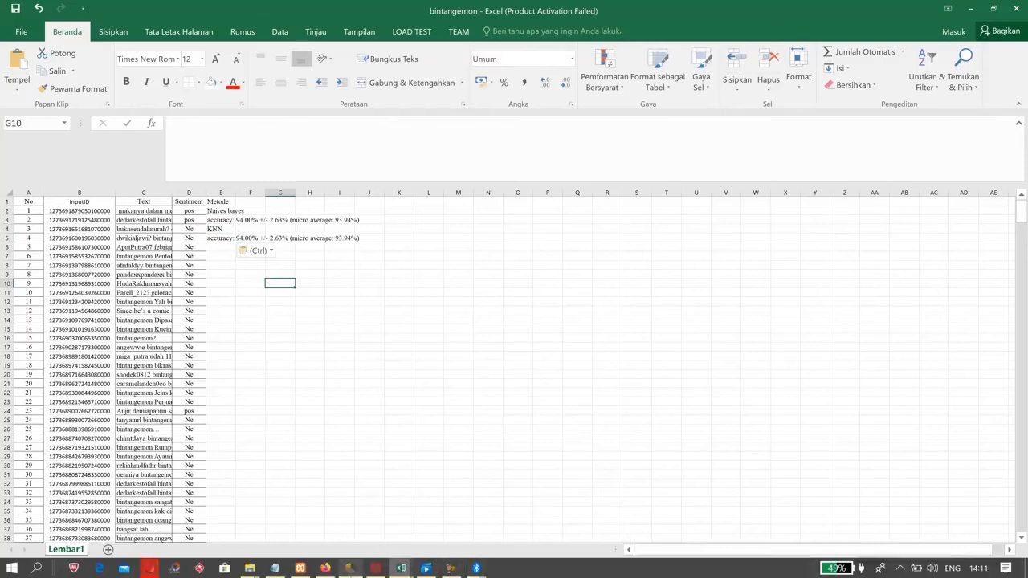
- Switch to RapidMiner Studio and disable the k-NN operator in the Cross Validation's Training area
click(349, 568)
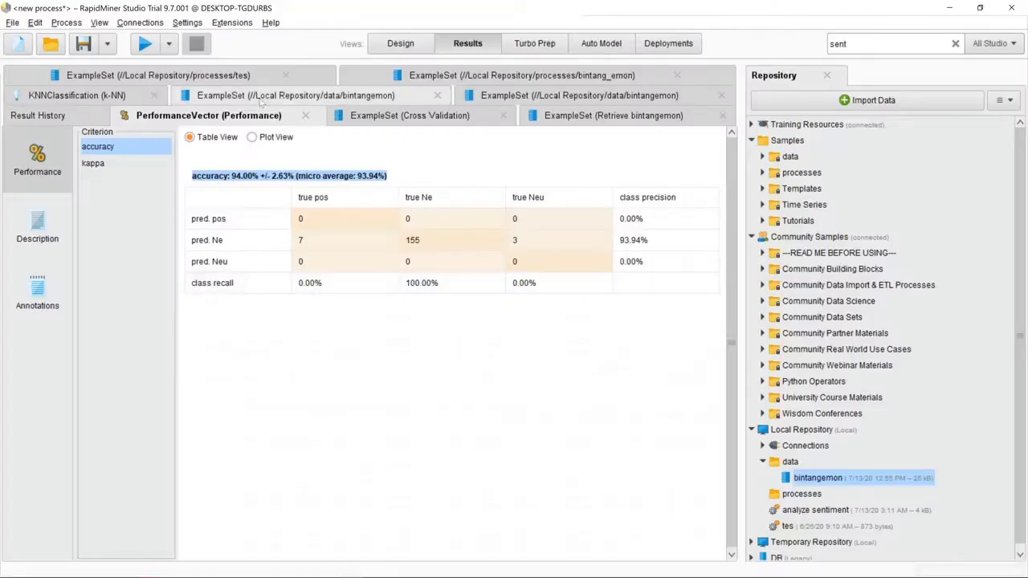
click(384, 44)
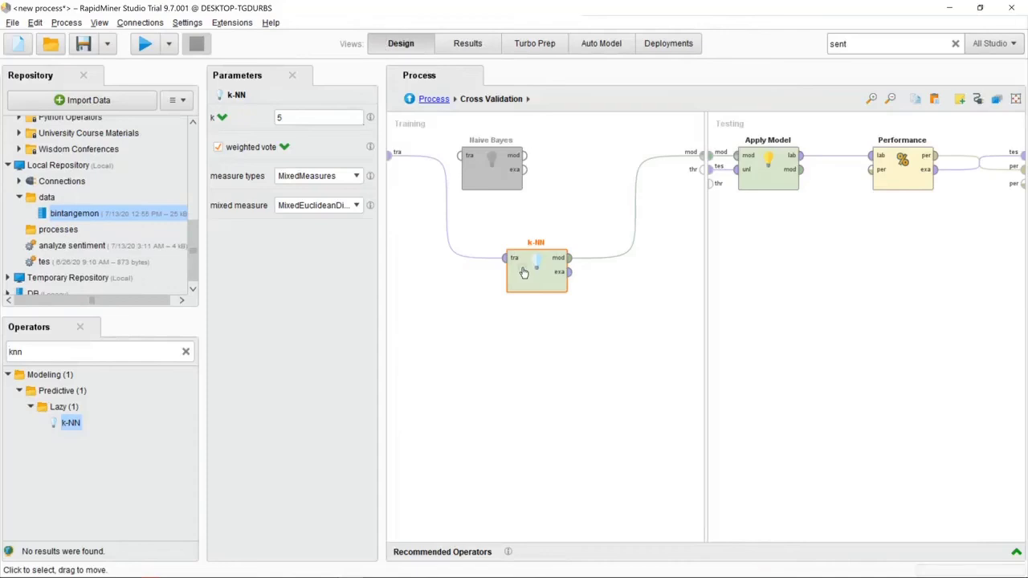
right_click(523, 273)
click(553, 296)
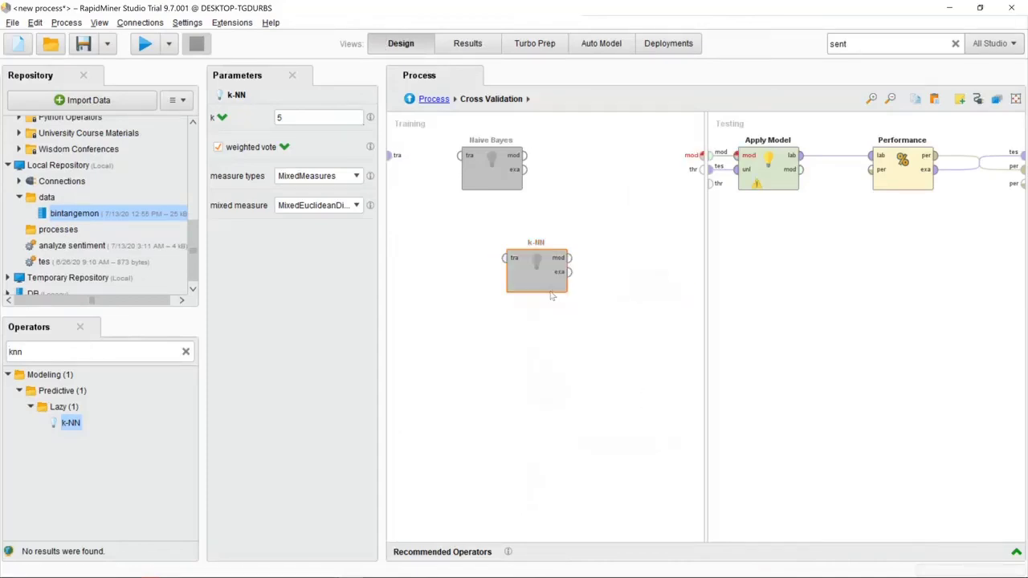
- Add a Decision Tree operator below k-NN and connect the Training area's tra input to its tra port
click(185, 353)
text(decision)
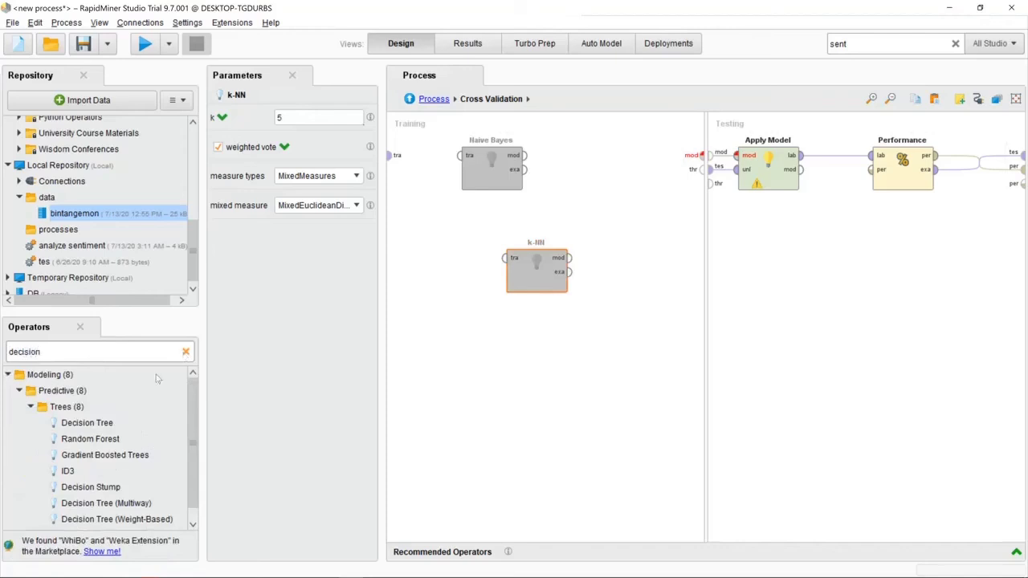
click(105, 426)
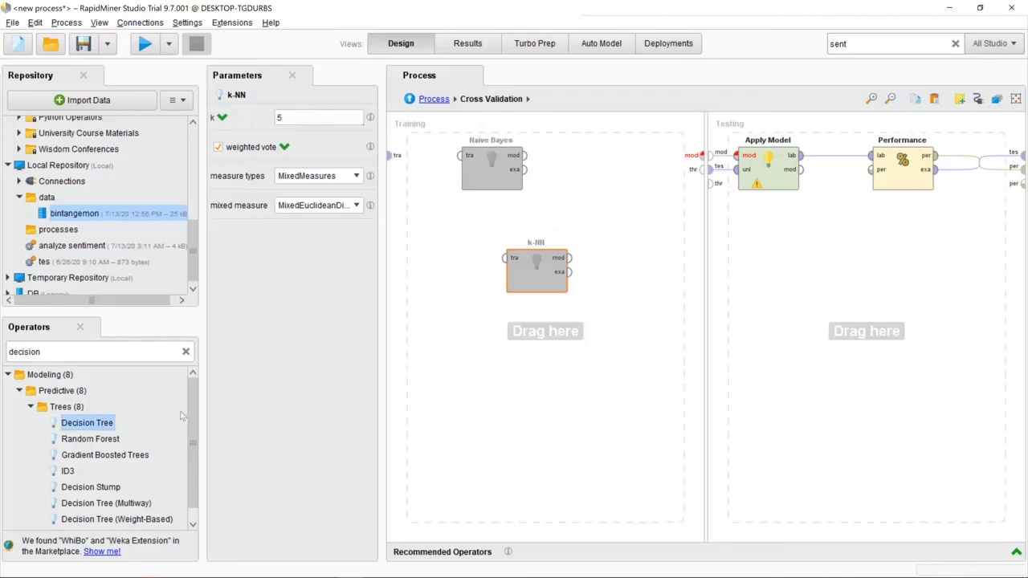
drag(107, 425, 540, 337)
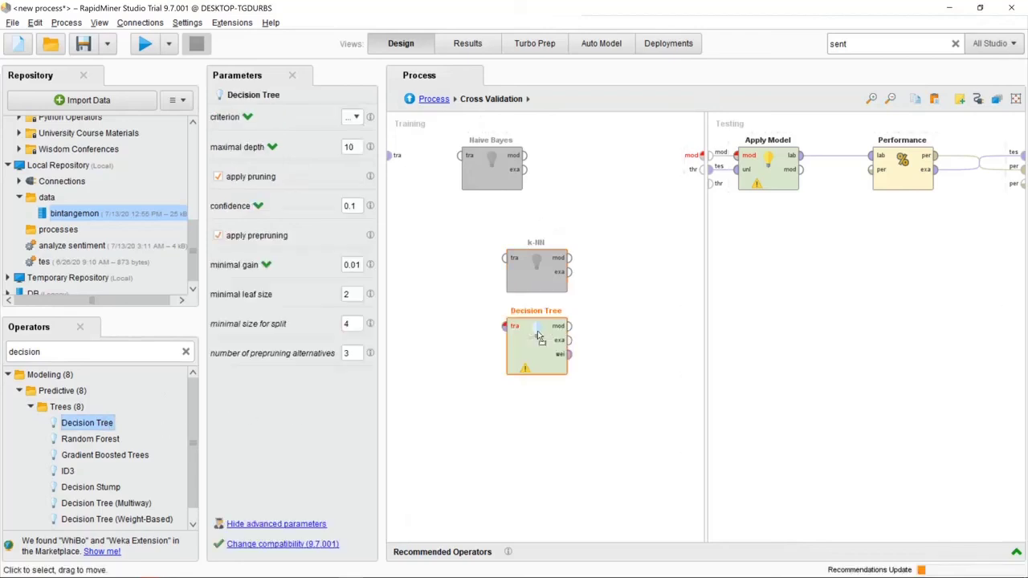
click(392, 155)
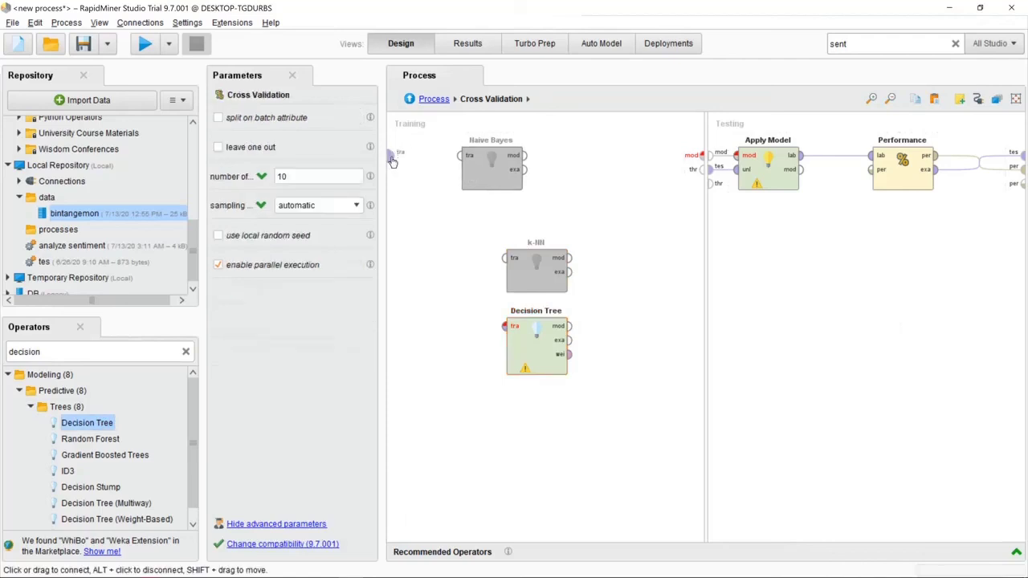
click(504, 326)
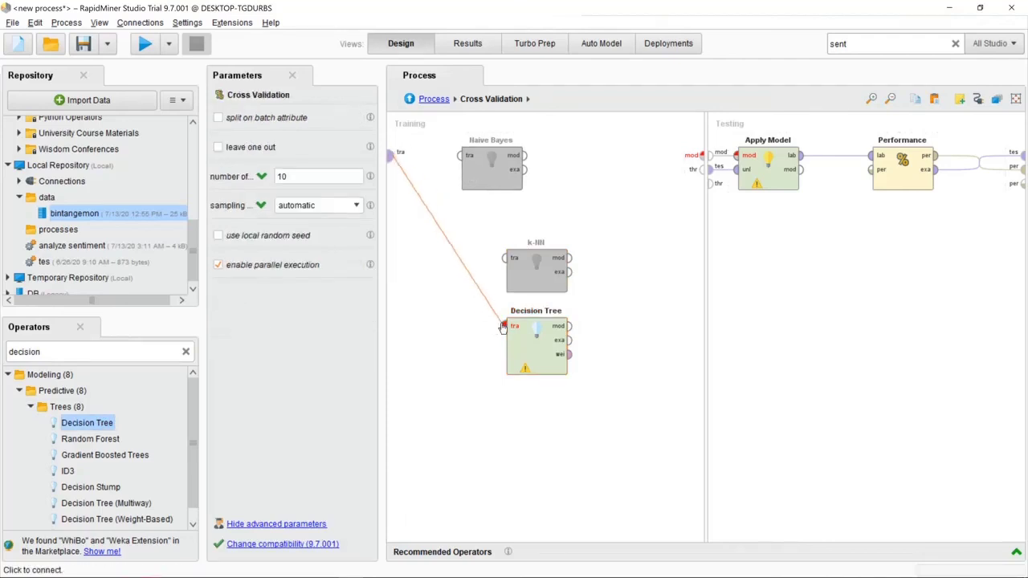
- Start a connection from the Decision Tree operator's mod output port
click(572, 329)
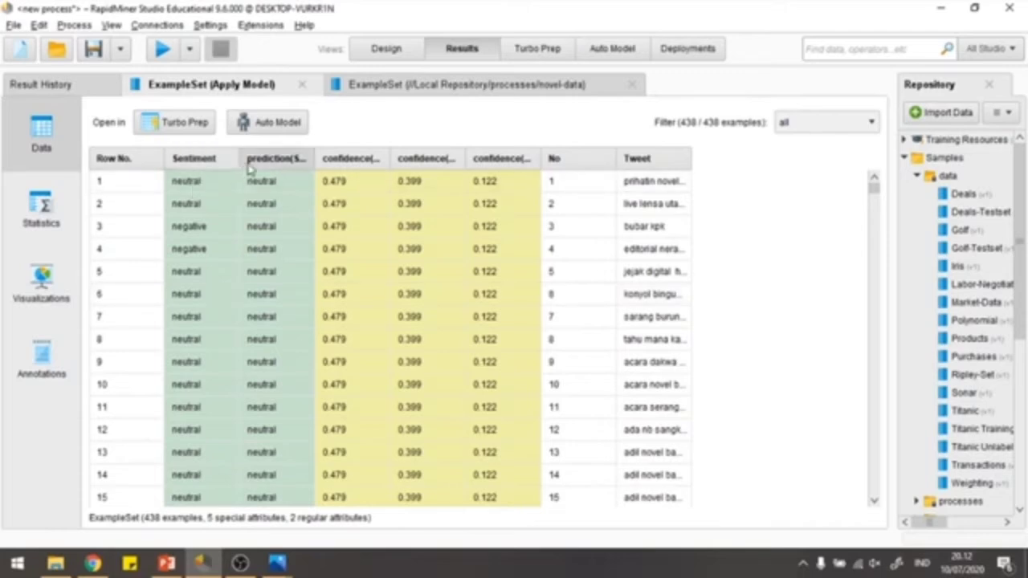
- Widen the prediction(Sentiment) and Sentiment columns of the Apply Model ExampleSet and compare the predicted sentiments with the labelled ones
drag(313, 161, 413, 160)
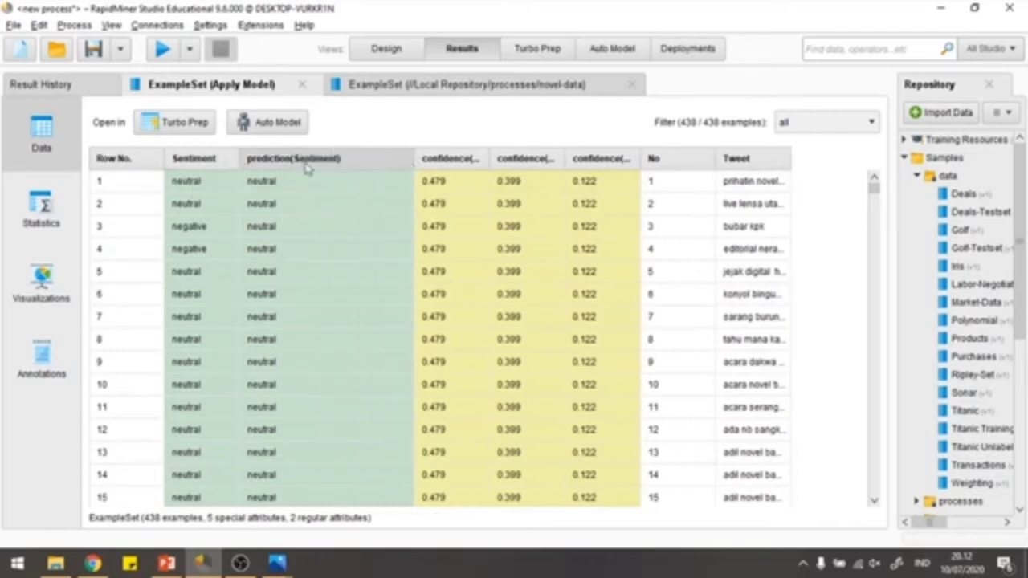
drag(240, 158, 267, 155)
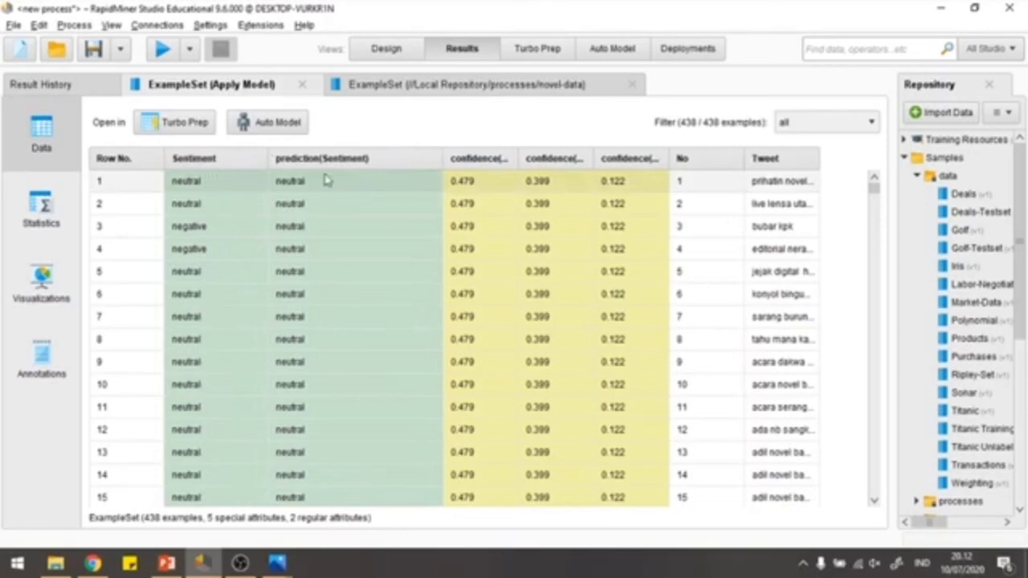
scroll(311, 265, down, 4)
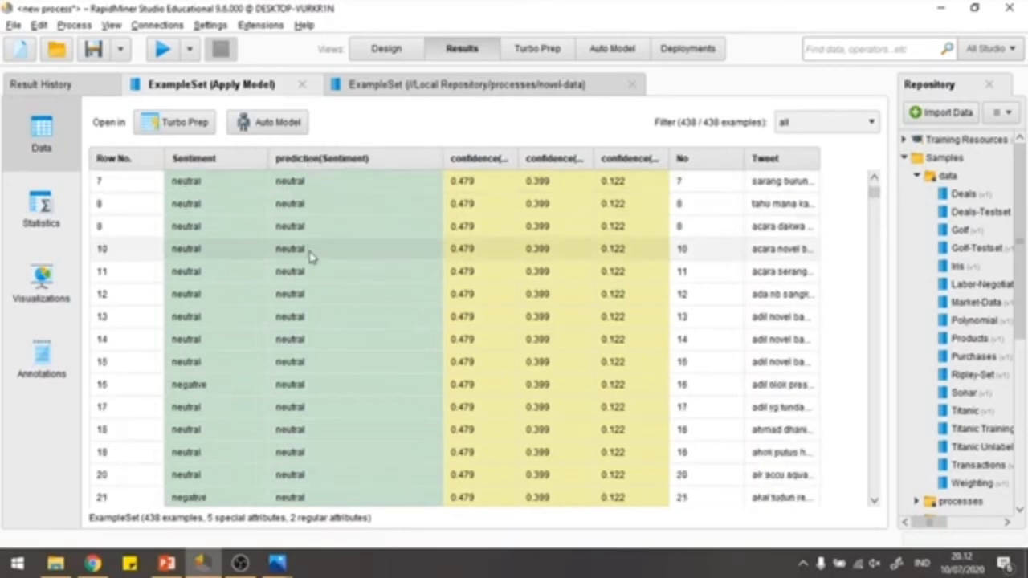
scroll(312, 273, up, 4)
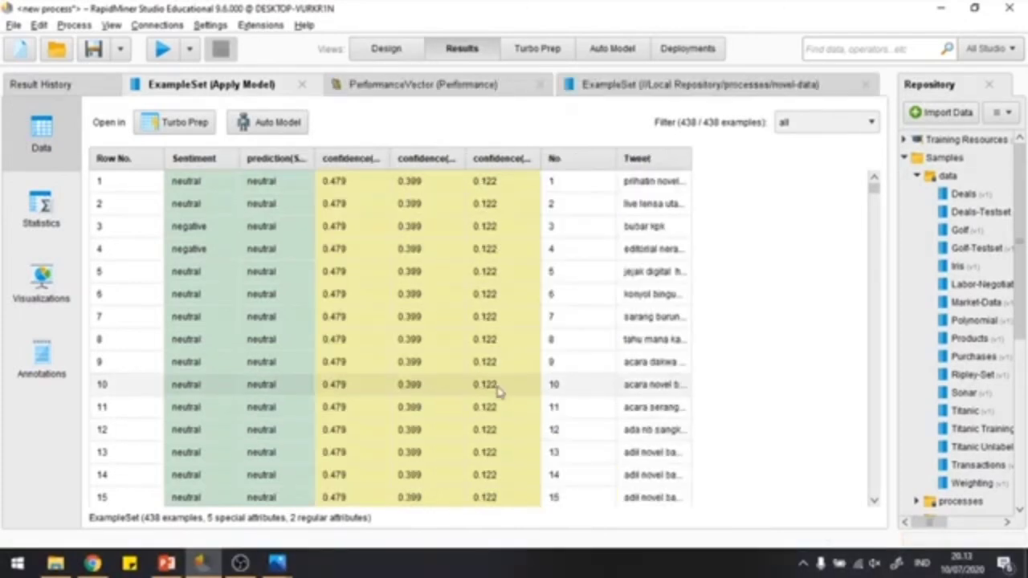
scroll(449, 362, down, 1)
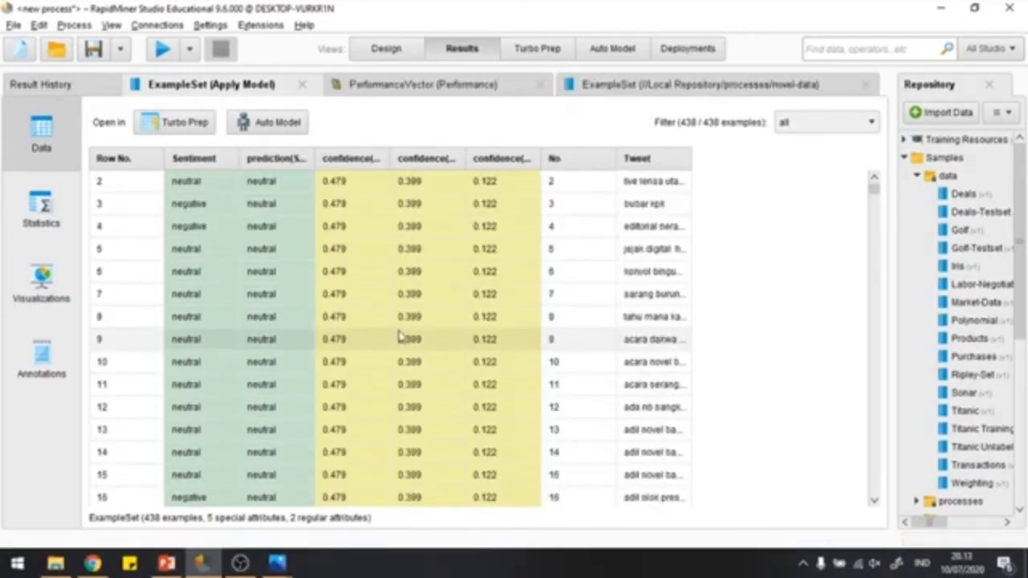
- View the PerformanceVector results and examine the accuracy and the correctly predicted neutral, negative and positive cells of the confusion matrix
click(392, 89)
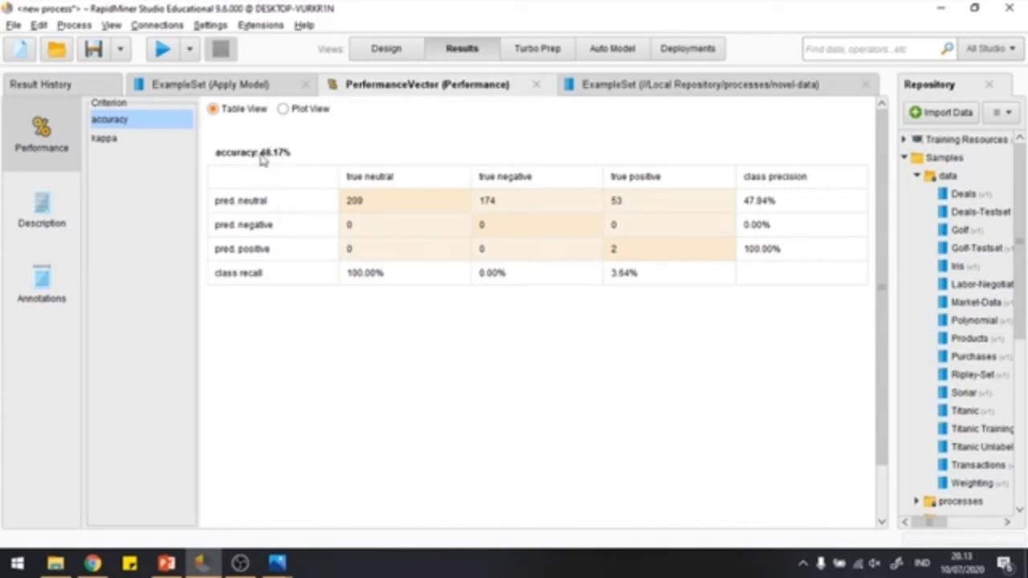
click(362, 207)
click(498, 229)
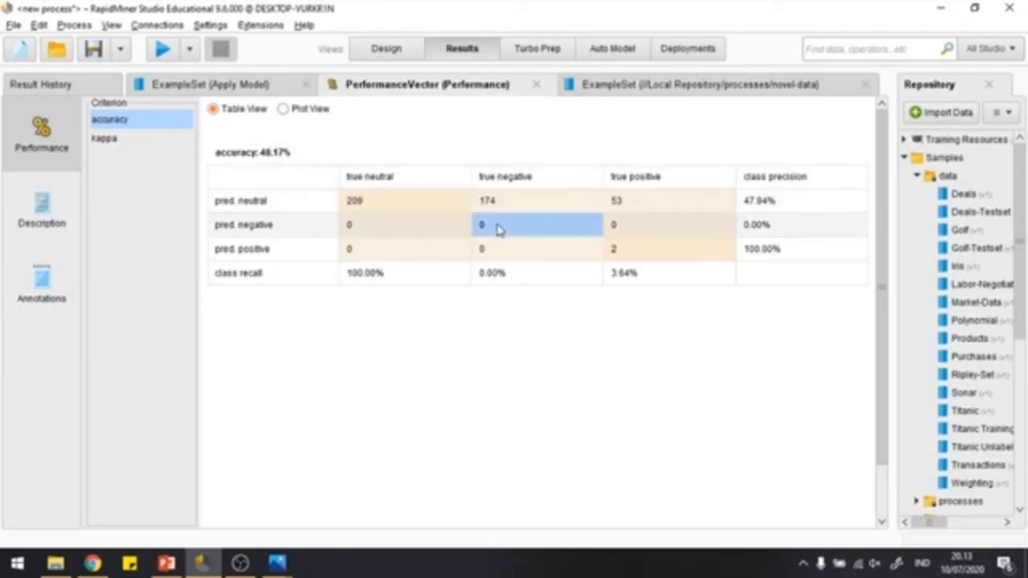
click(623, 255)
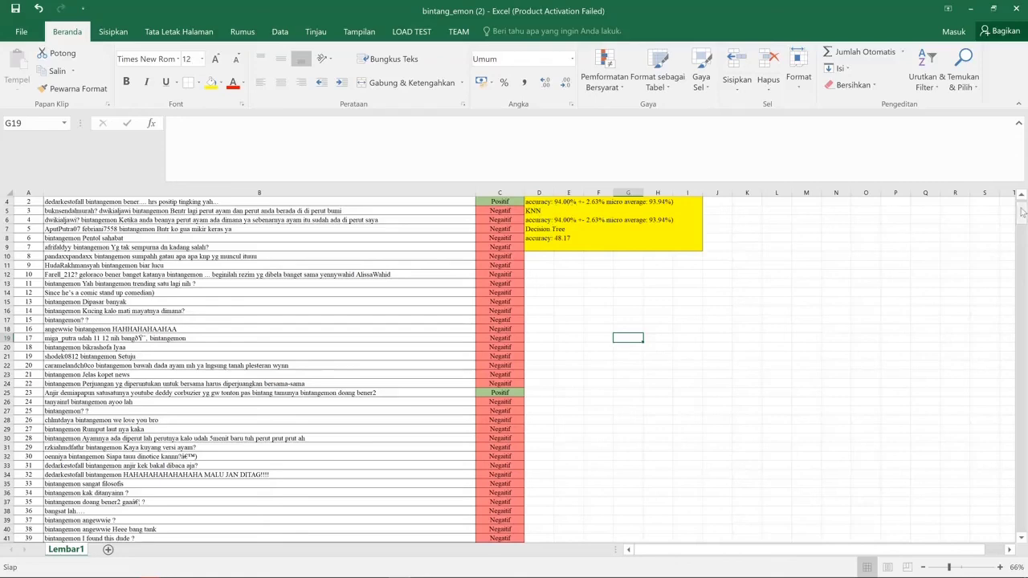
- Switch to the bintang_emon workbook in Excel and review the recorded accuracies of Naive Bayes, KNN and Decision Tree beside the tweets
drag(1020, 214, 1021, 201)
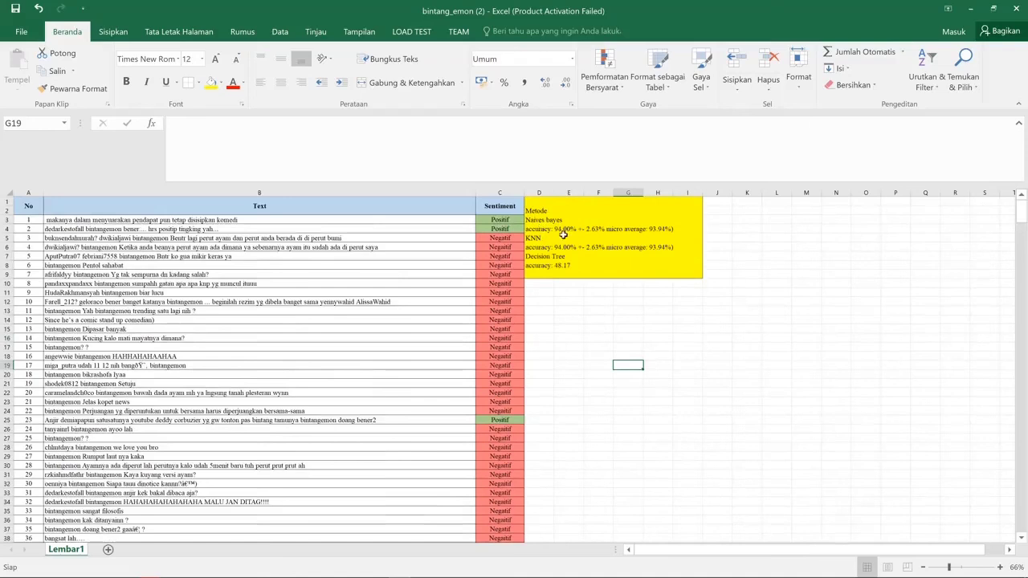